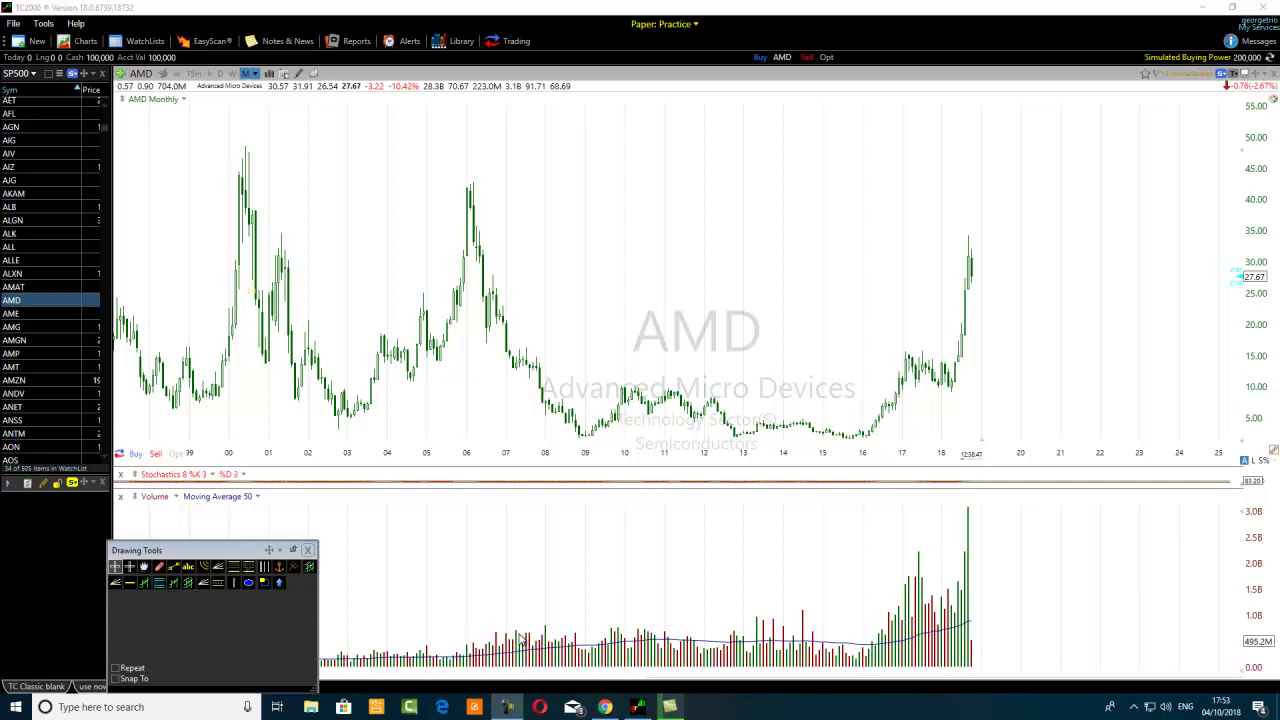
Step: Extend the AMD monthly chart back to 1997 and place a text note reading 1 at the early-2017 high
scroll(55, 300, "down", 5)
scroll(328, 429, "down", 1)
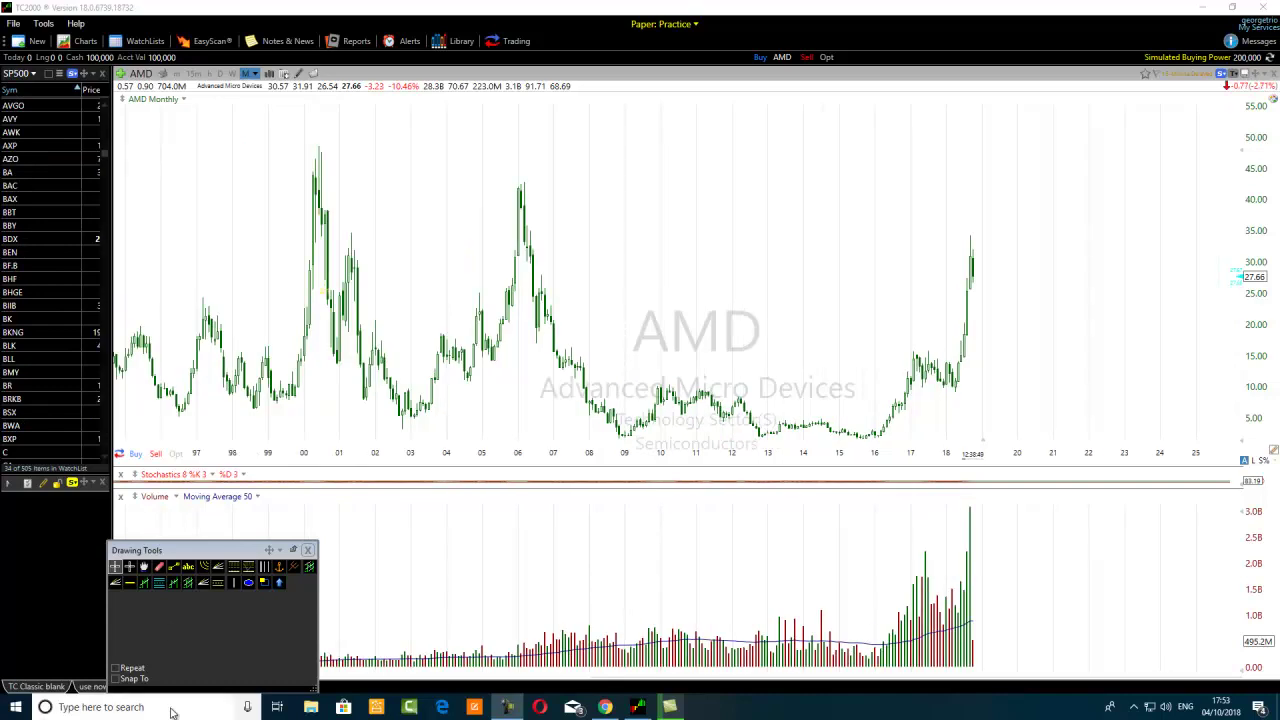
left_click(188, 566)
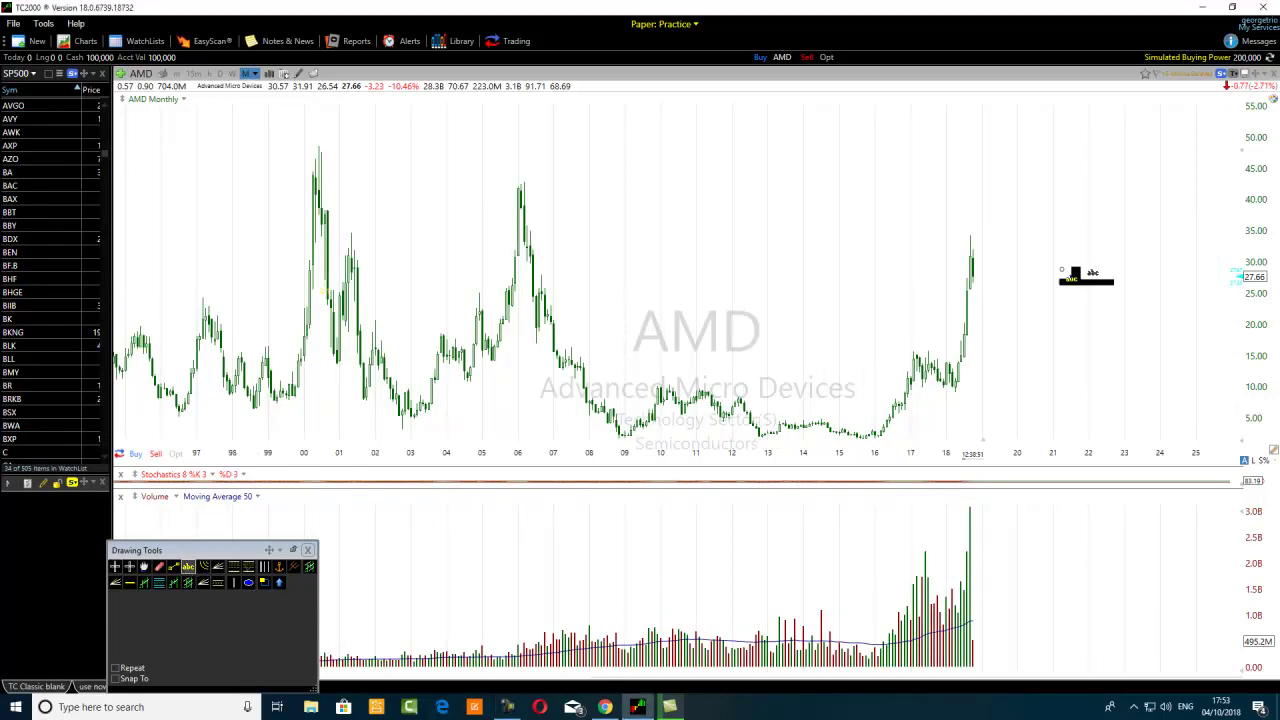
left_click(906, 346)
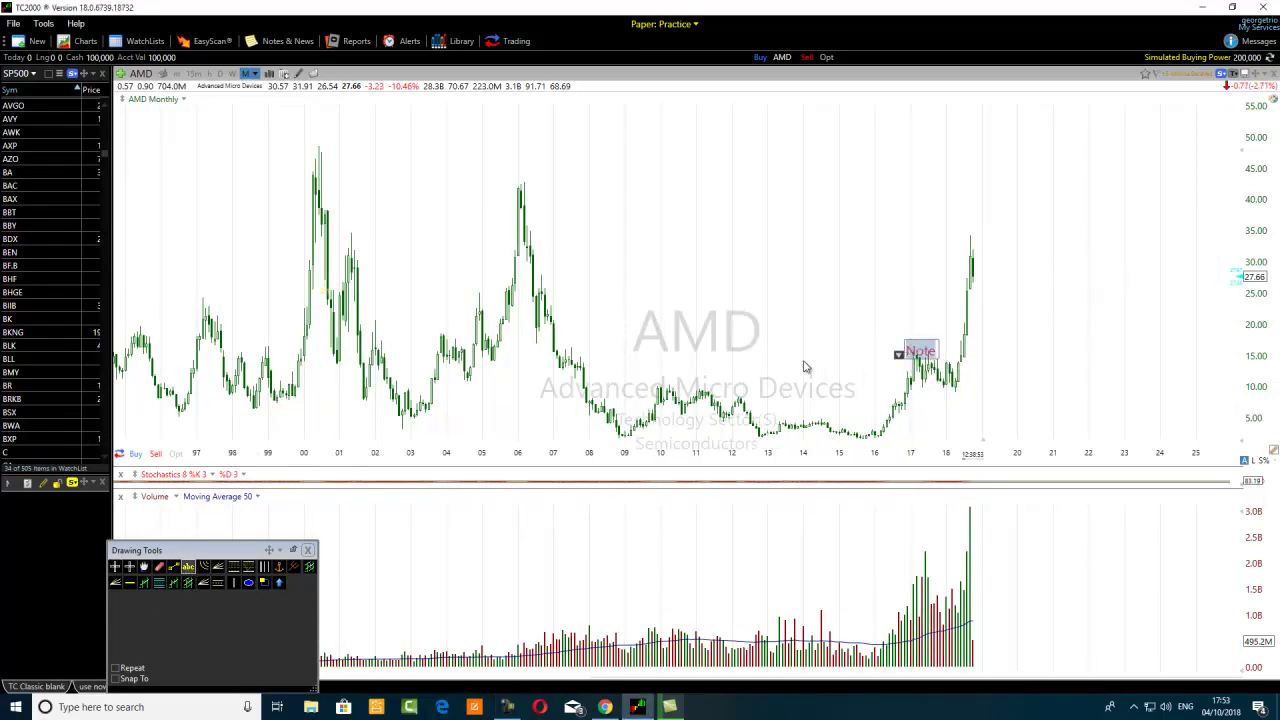
type("1")
key("Return")
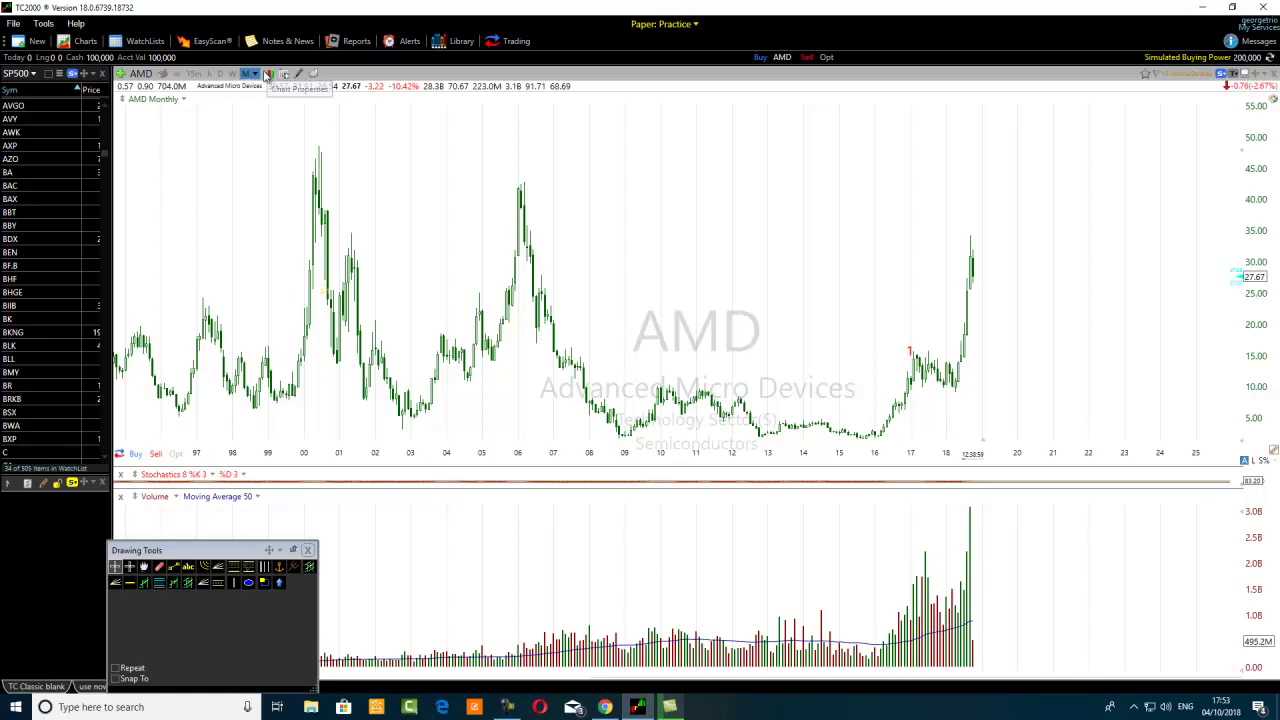
Step: Place a text note reading 2 just below the 2018 low on the price chart
left_click(188, 566)
left_click(960, 398)
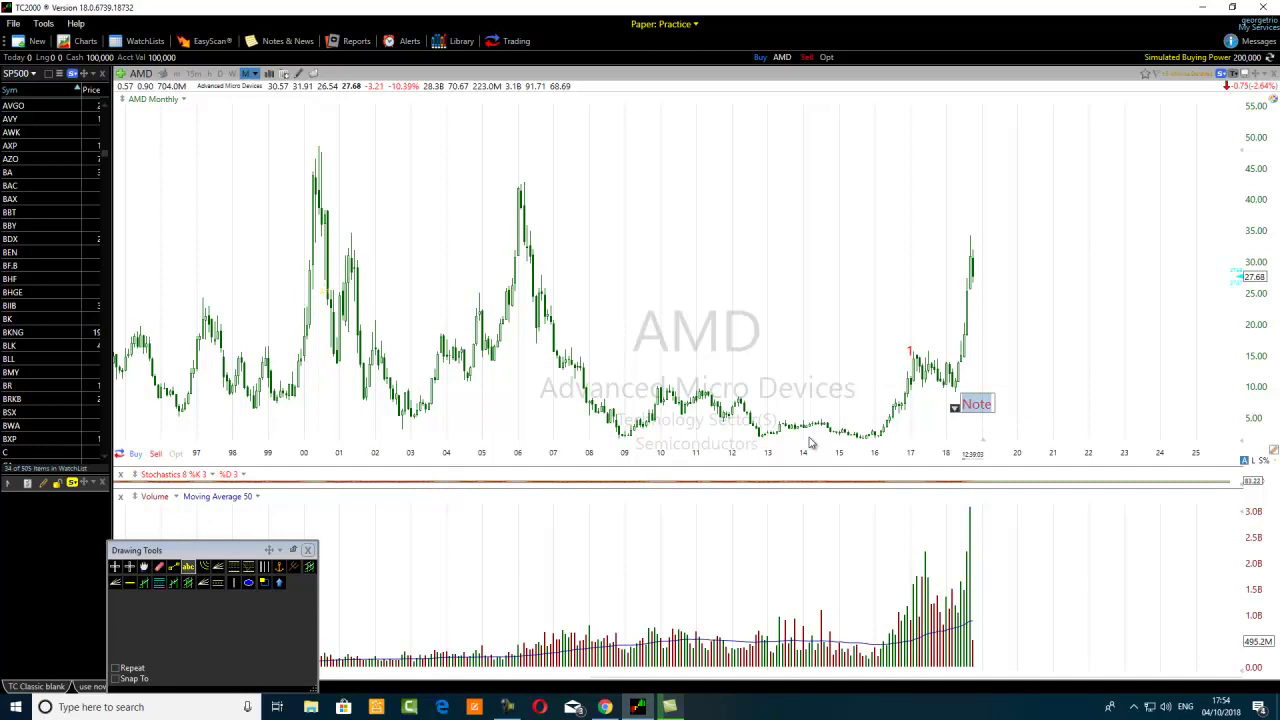
type("2")
left_click(1011, 391)
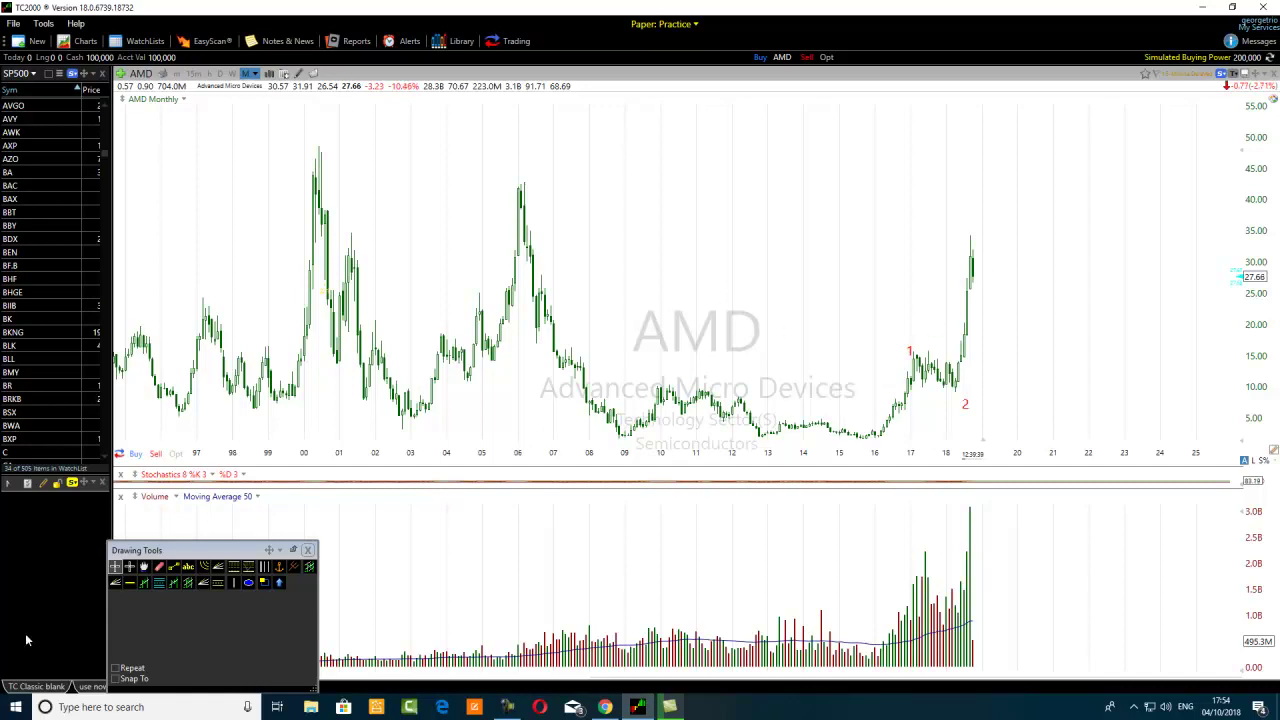
Step: Place a text note reading 3 beside the 2018 price peak
left_click(188, 566)
left_click(948, 237)
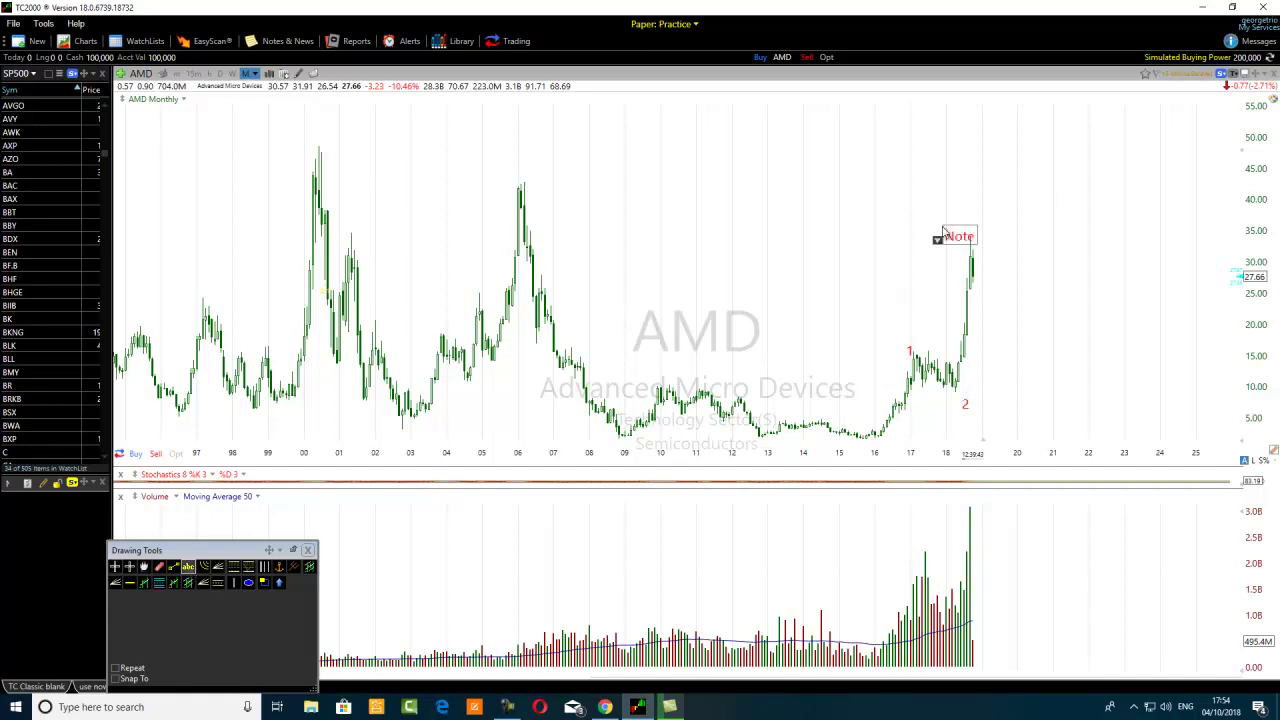
type("3")
key("Return")
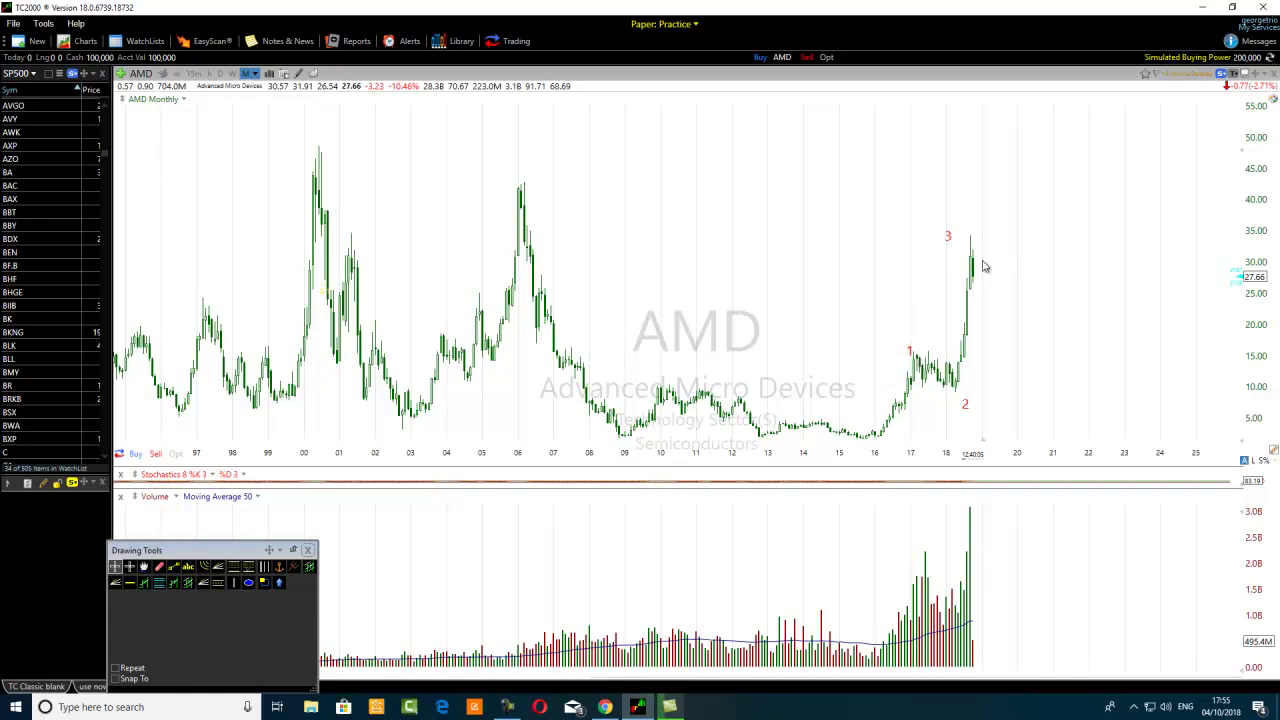
Step: Draw a falling line from the 2018 peak to about 9 in late 2019, and move it into the empty area above the 2010–2011 prices
left_click(173, 566)
left_click_drag(971, 240, 1005, 395)
scroll(923, 398, "up", 2)
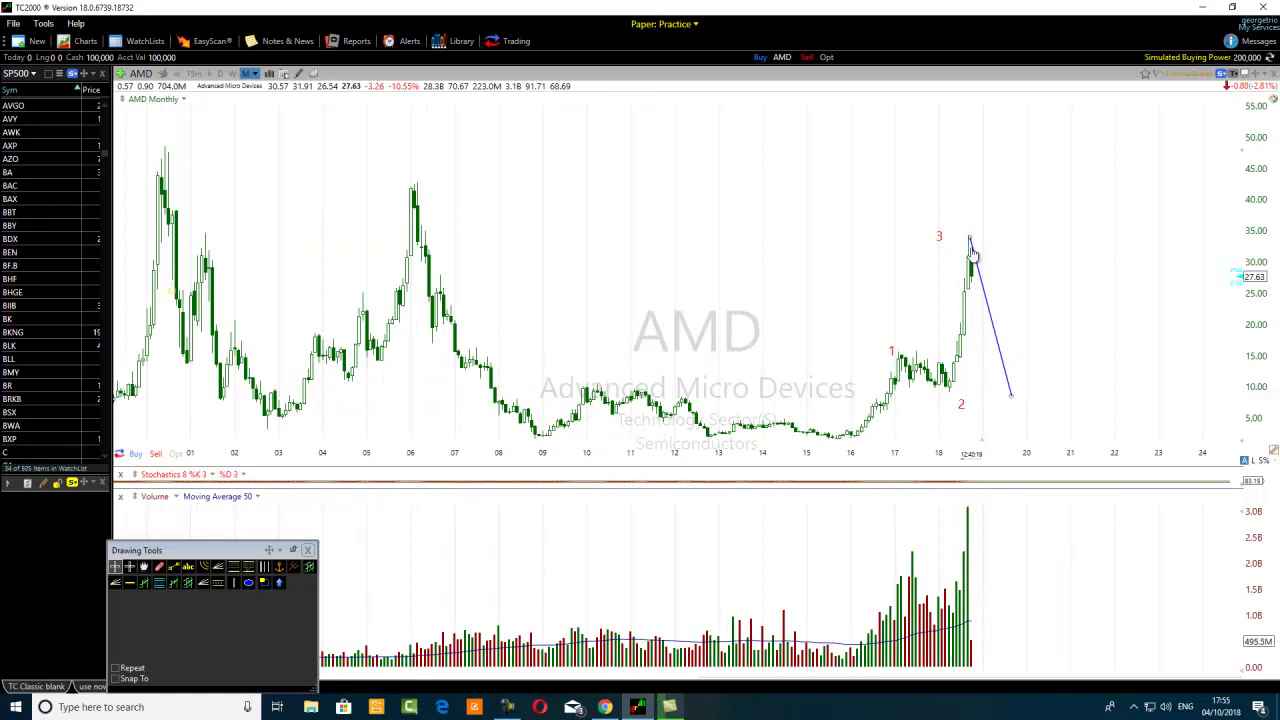
left_click_drag(1005, 365, 648, 231)
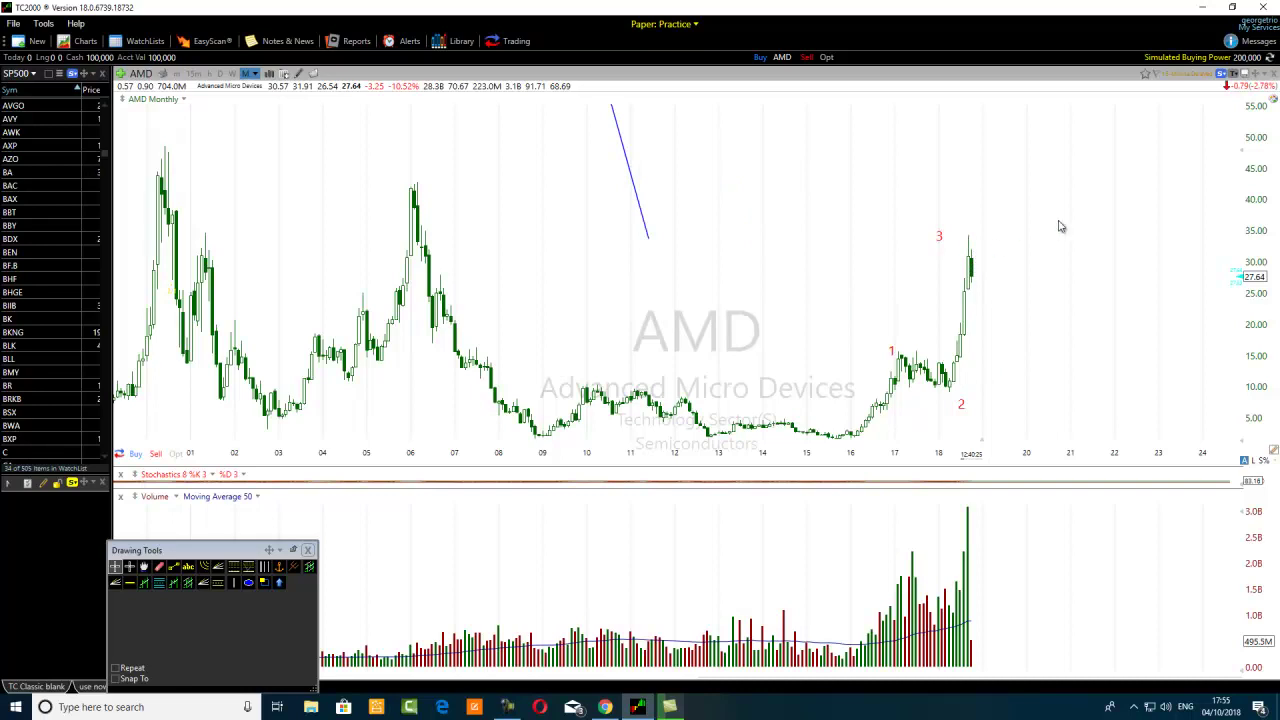
scroll(600, 288, "down", 2)
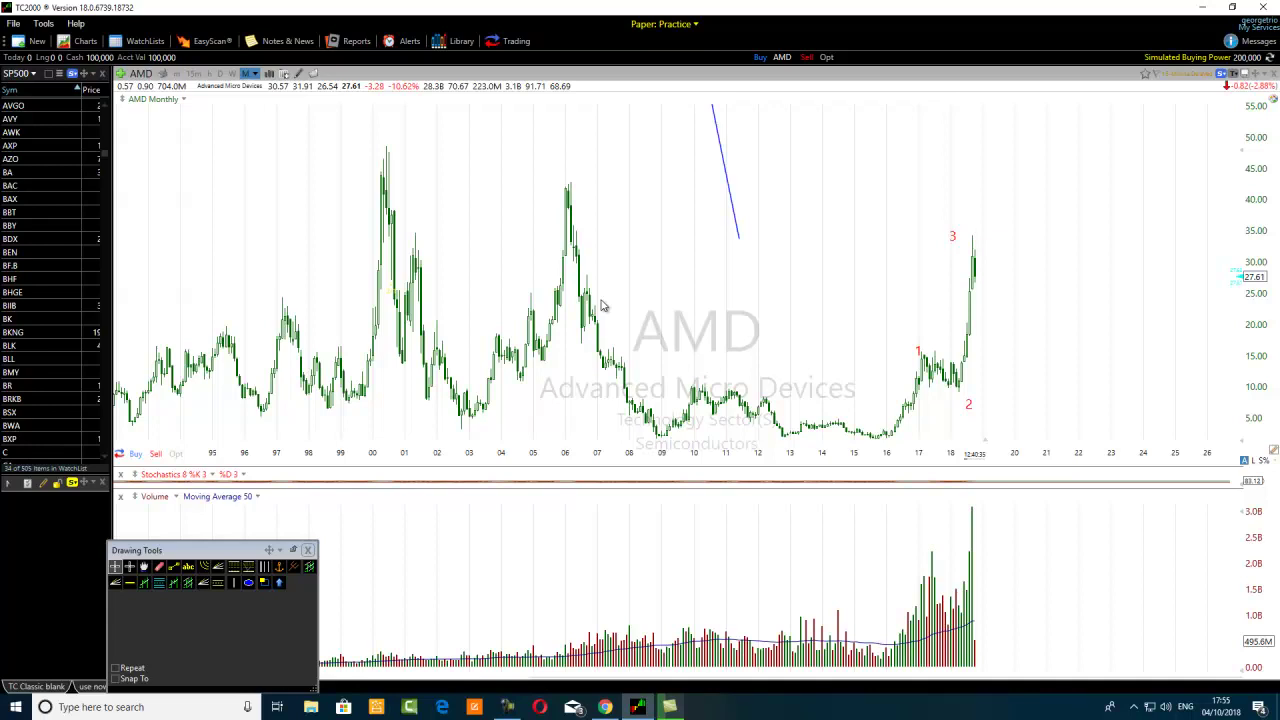
Step: Draw a nearly horizontal line across the volume chart at about 0.7B from 2005 to 2020, and move the drawing palette aside
left_click(173, 567)
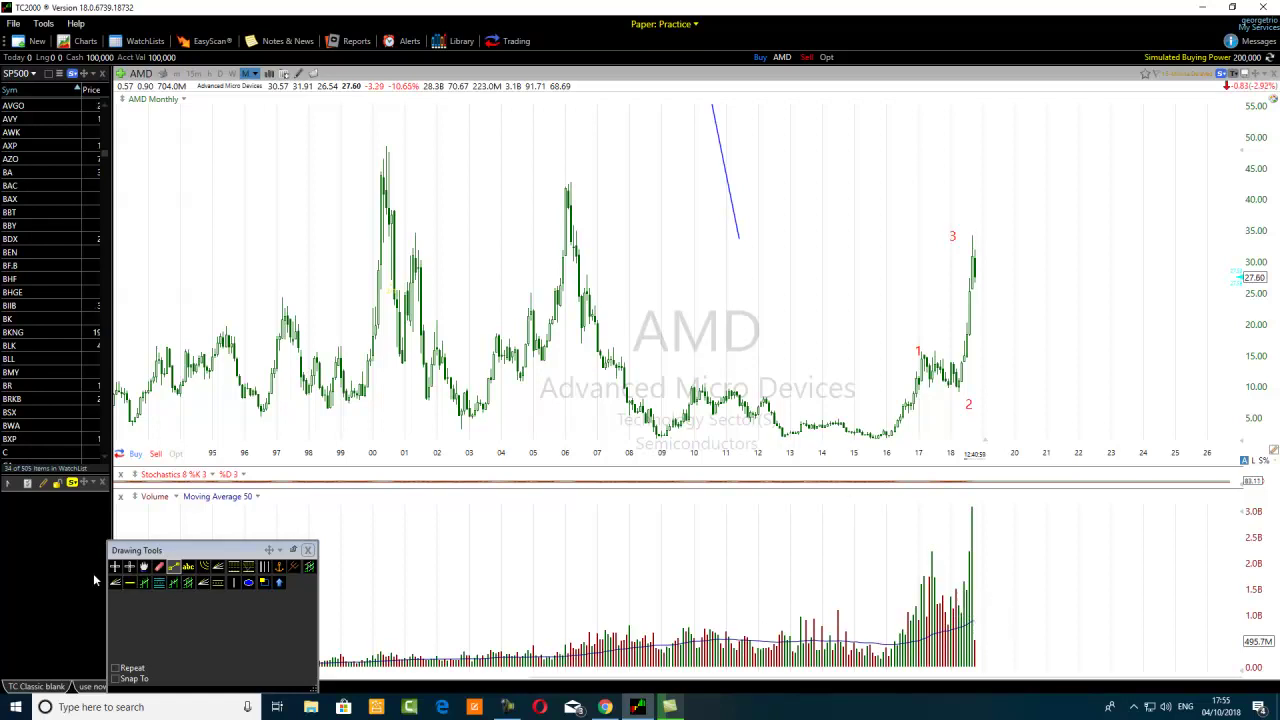
left_click_drag(573, 634, 1040, 634)
left_click_drag(220, 554, 68, 633)
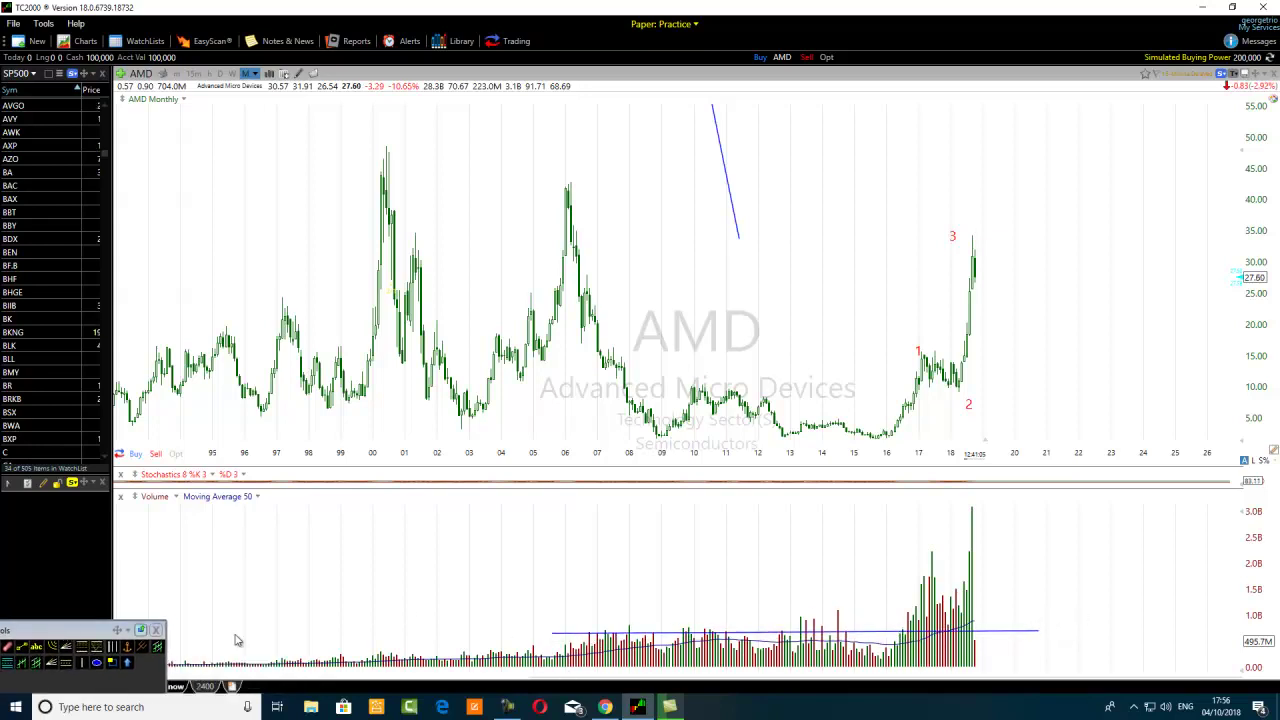
scroll(360, 628, "up", 2)
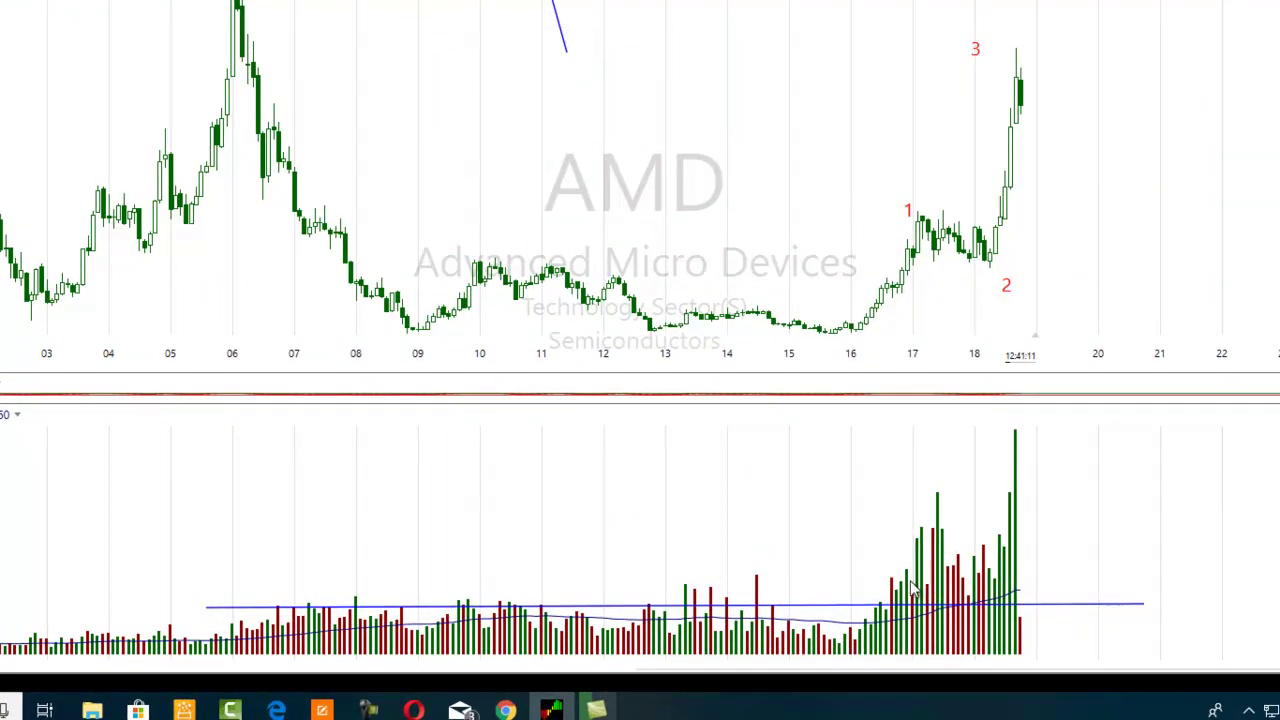
Step: Draw a nearly horizontal resistance line along the 2017 high at label 1, from mid-2016 to 2021, and move the drawing palette aside
mouse_move(270, 616)
left_click(26, 515)
mouse_move(886, 219)
left_mouse_down()
mouse_move(1126, 247)
mouse_move(1175, 224)
left_mouse_up()
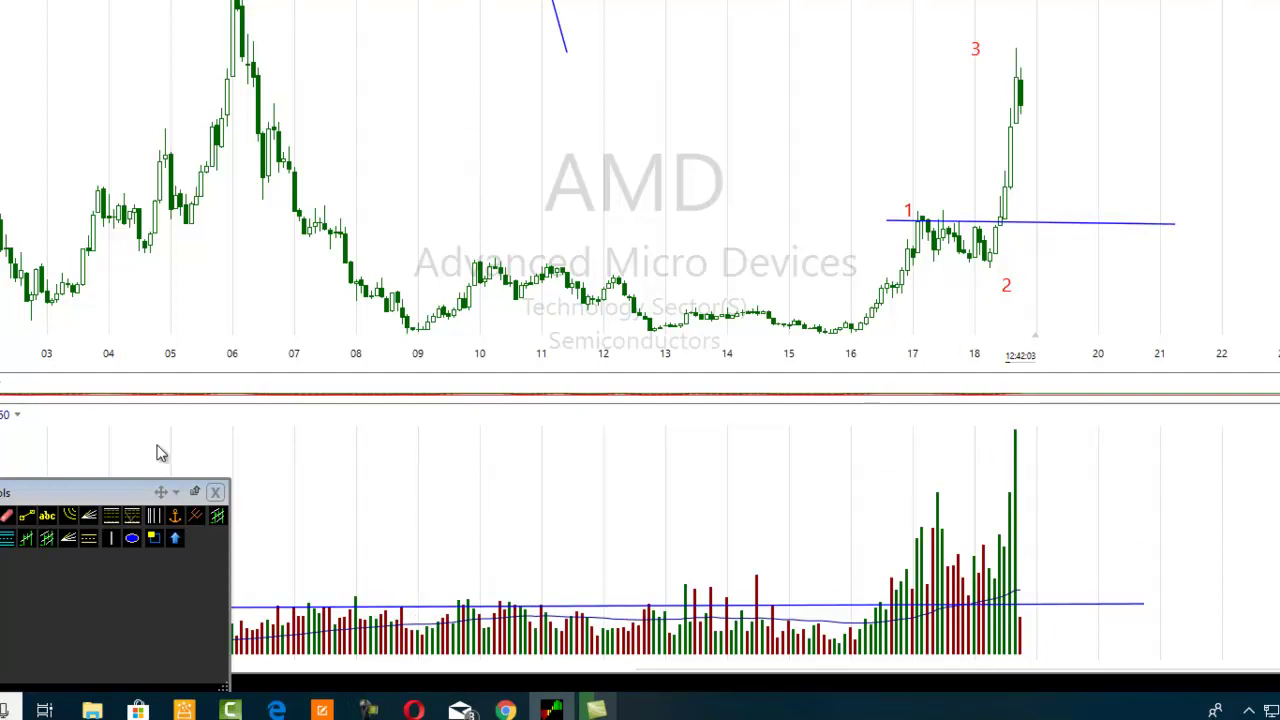
mouse_move(60, 500)
left_mouse_down()
mouse_move(62, 528)
mouse_move(647, 670)
mouse_move(792, 652)
left_mouse_up()
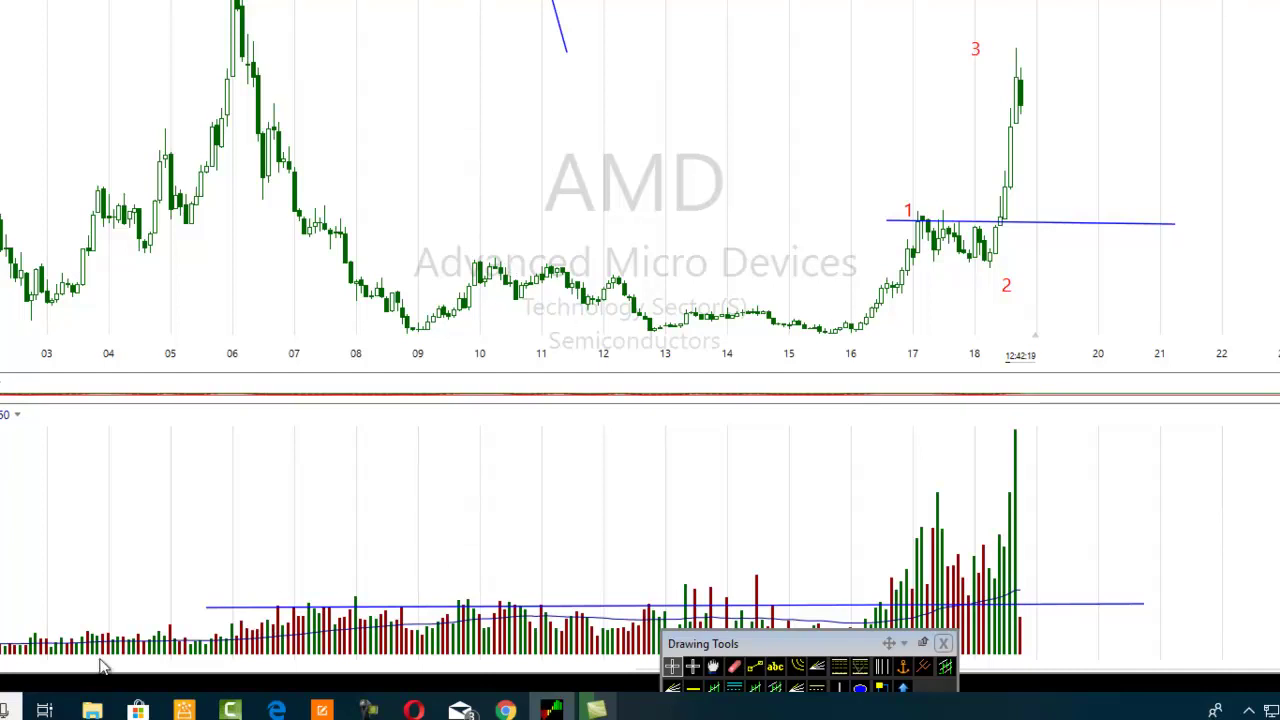
Step: Draw a resistance line along the 2010–2011 highs through the 2018 low, with its starting point moved to early 2008
mouse_move(768, 644)
left_mouse_down()
mouse_move(586, 562)
mouse_move(213, 453)
mouse_move(174, 476)
left_mouse_up()
left_click(160, 497)
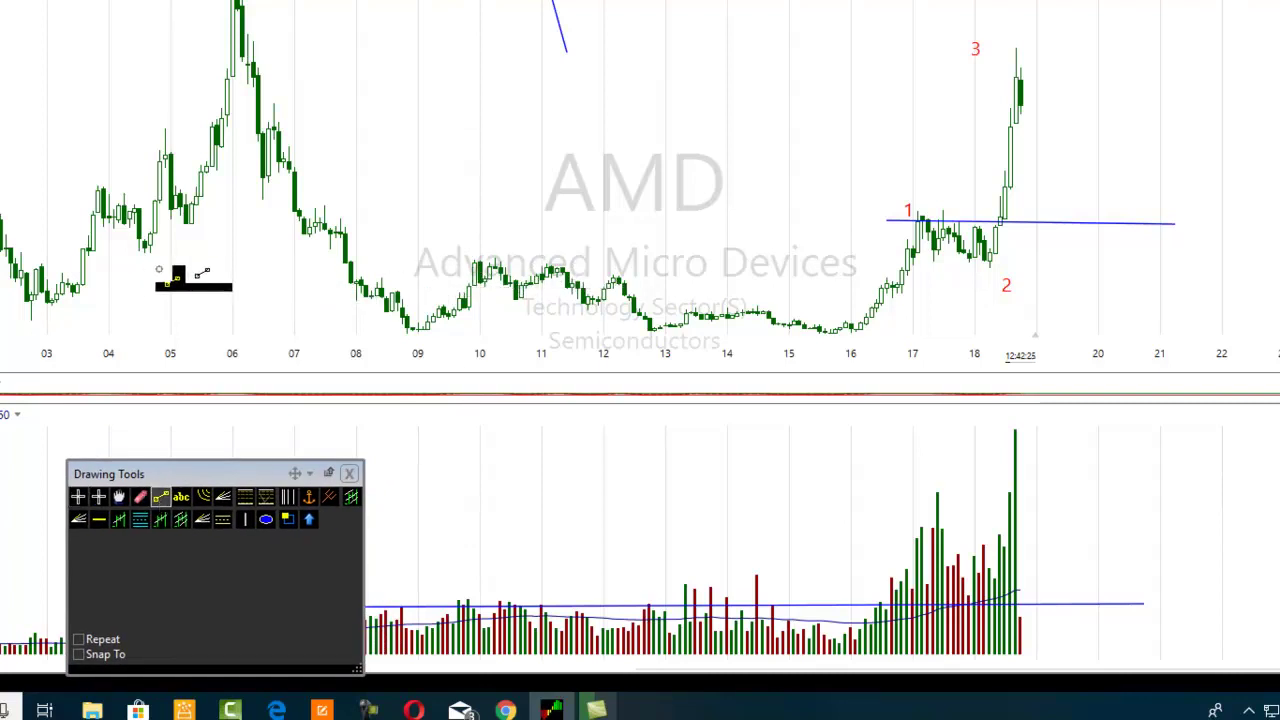
left_click_drag(213, 265, 1149, 271)
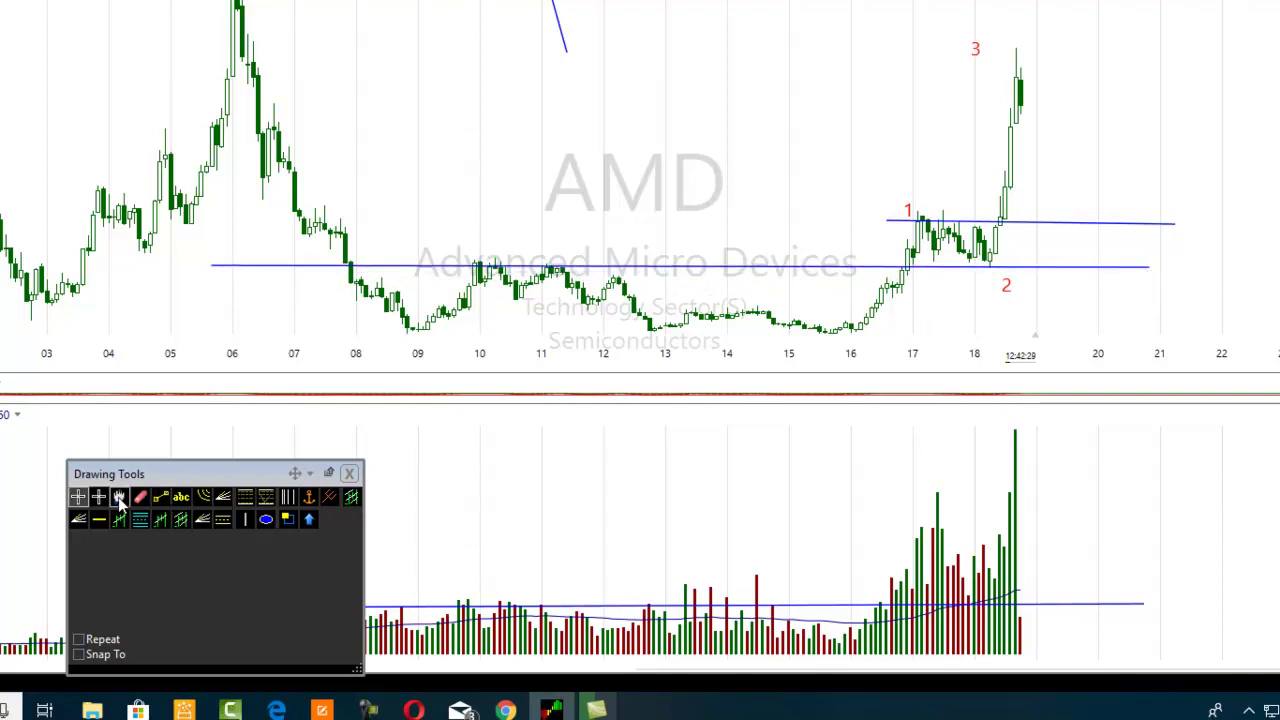
left_click_drag(214, 268, 352, 285)
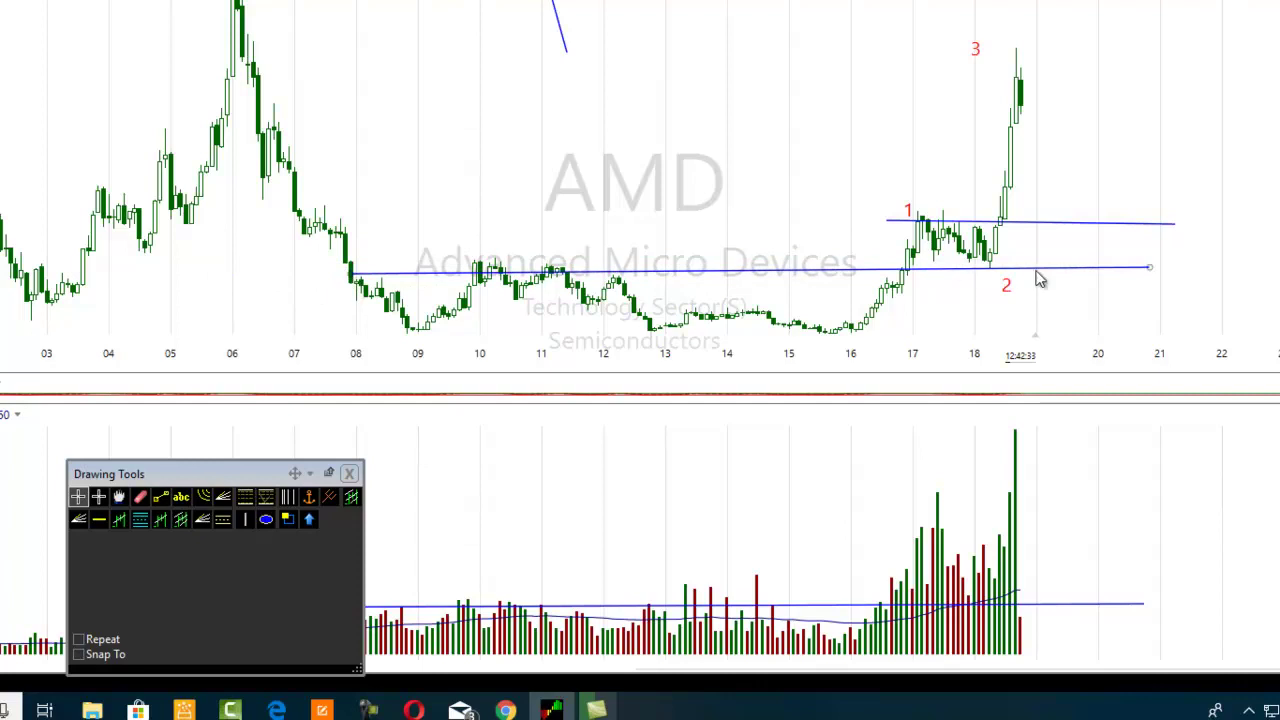
Step: Draw a support line along the 2009–2016 lows, and shorten the resistance line above it to end at the 2018 low
left_click(160, 497)
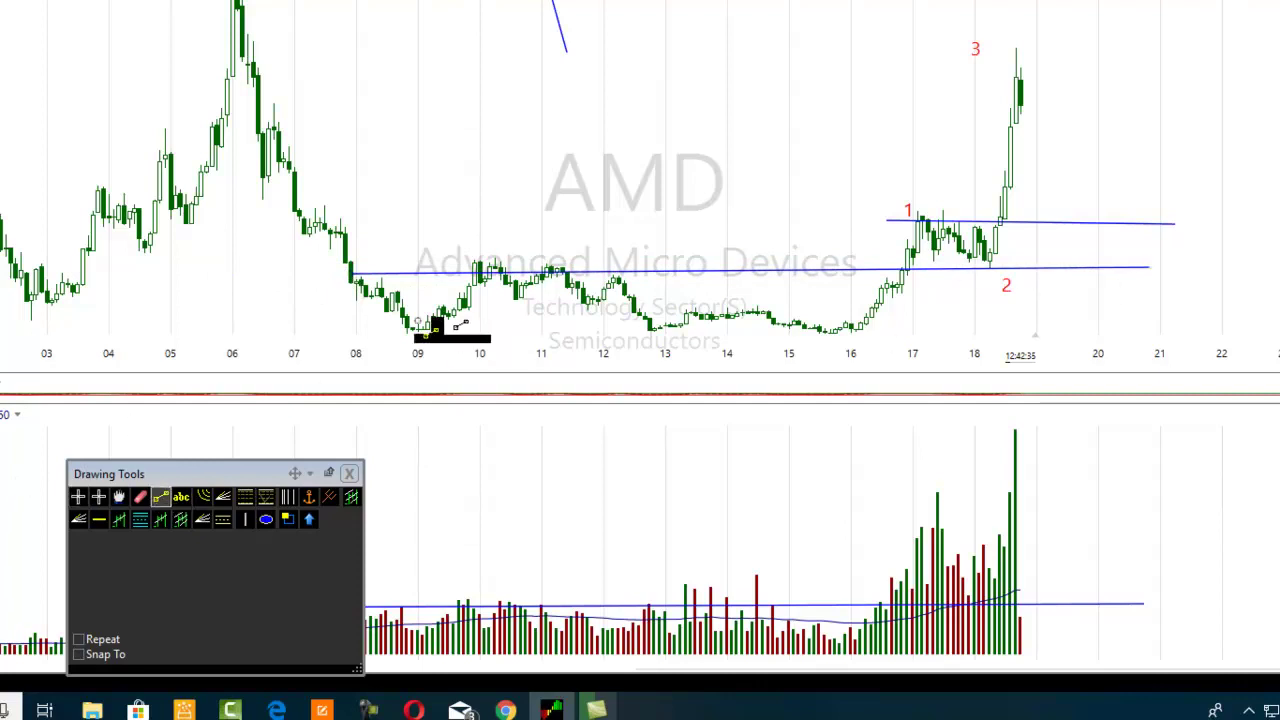
left_click_drag(408, 327, 890, 330)
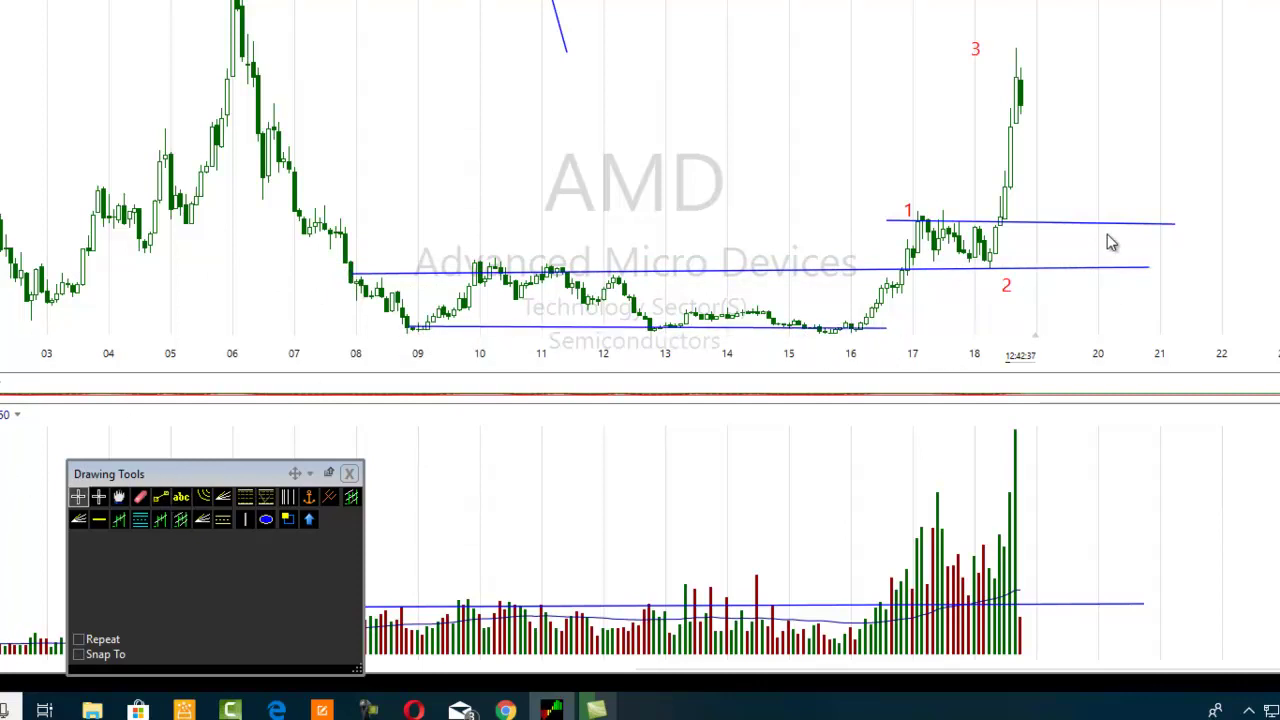
mouse_move(1149, 268)
left_mouse_down()
mouse_move(916, 260)
mouse_move(910, 279)
left_mouse_up()
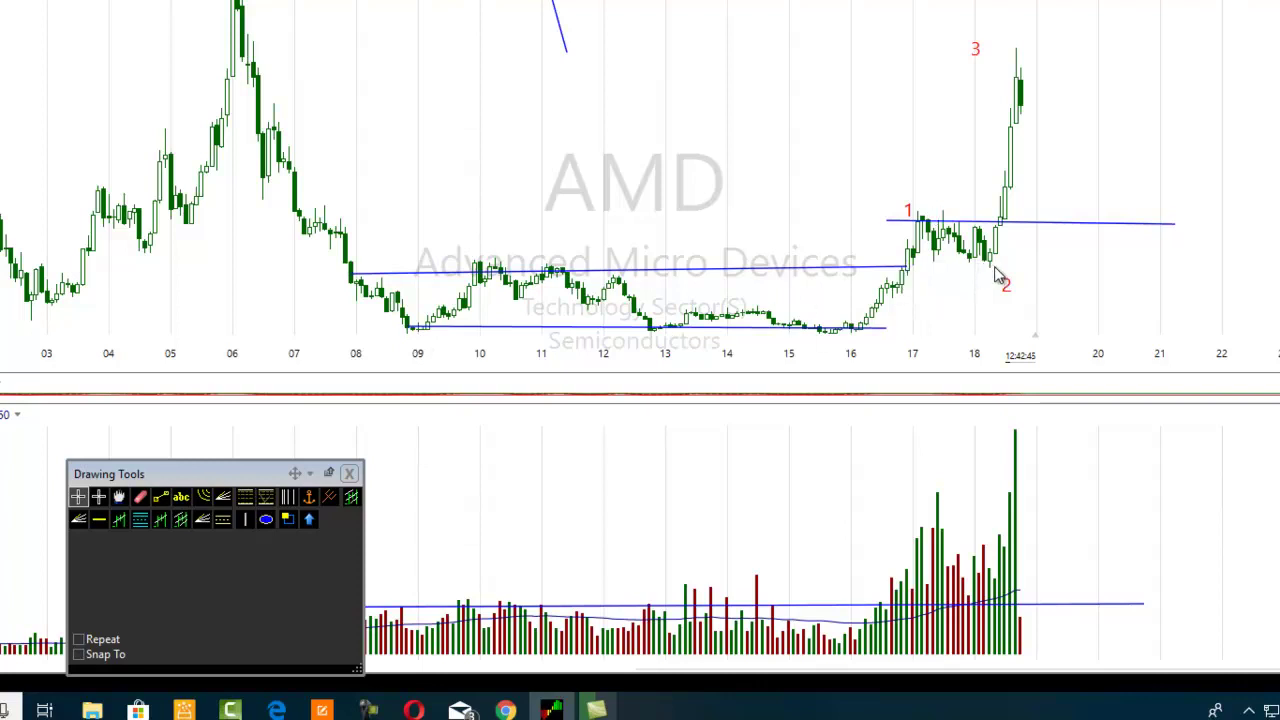
left_click_drag(905, 280, 998, 278)
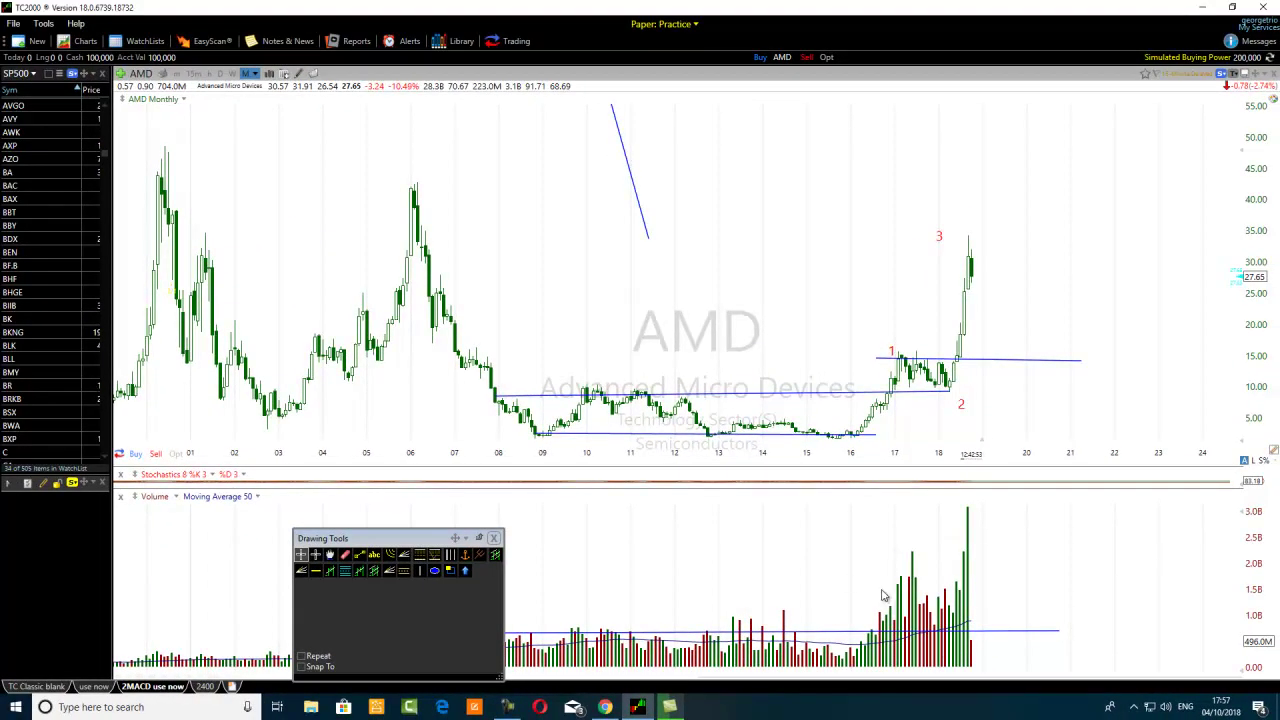
Step: Draw a short line at the 2017 volume peak across to the 2018 bars, and erase it again
scroll(372, 424, "down", 2)
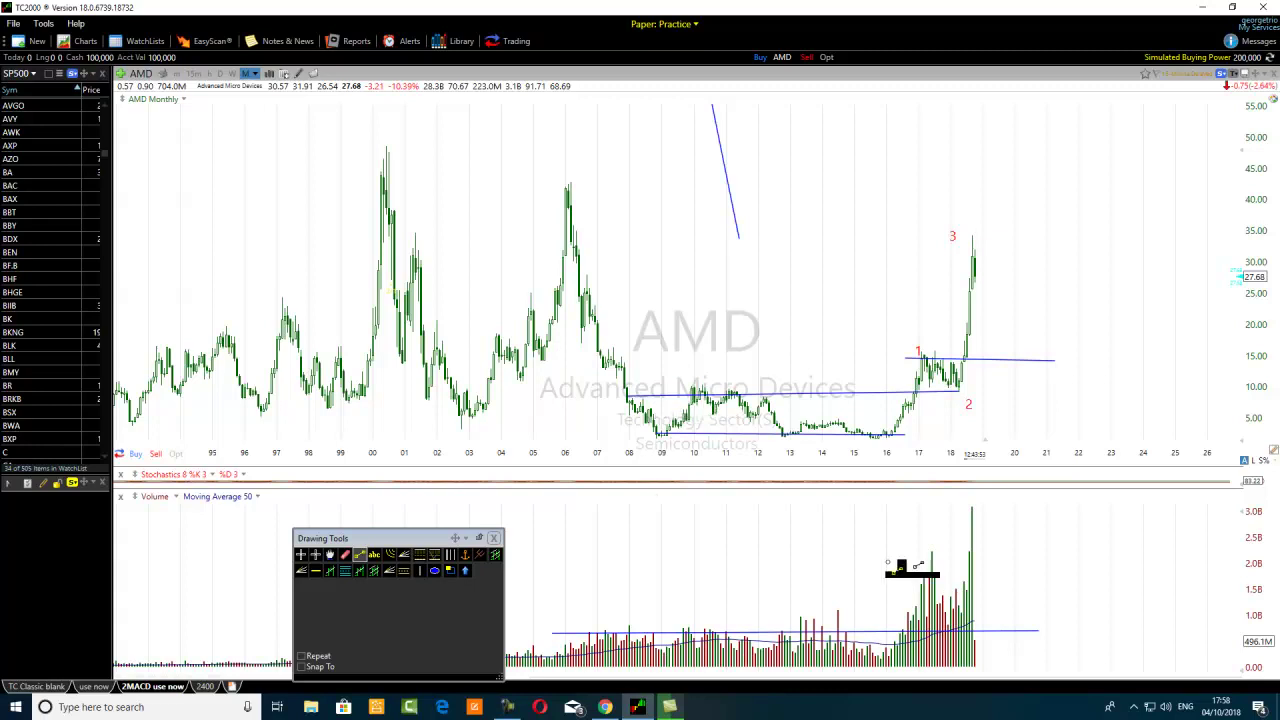
left_click_drag(905, 558, 993, 562)
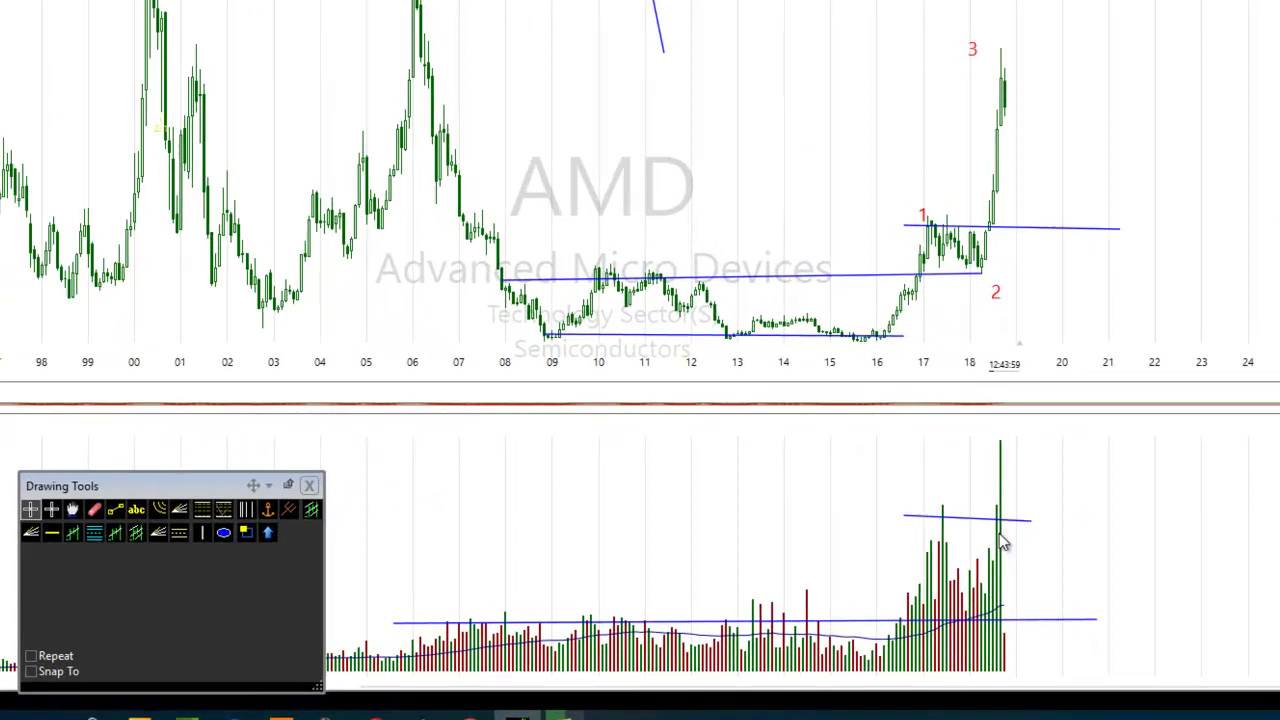
left_click(63, 507)
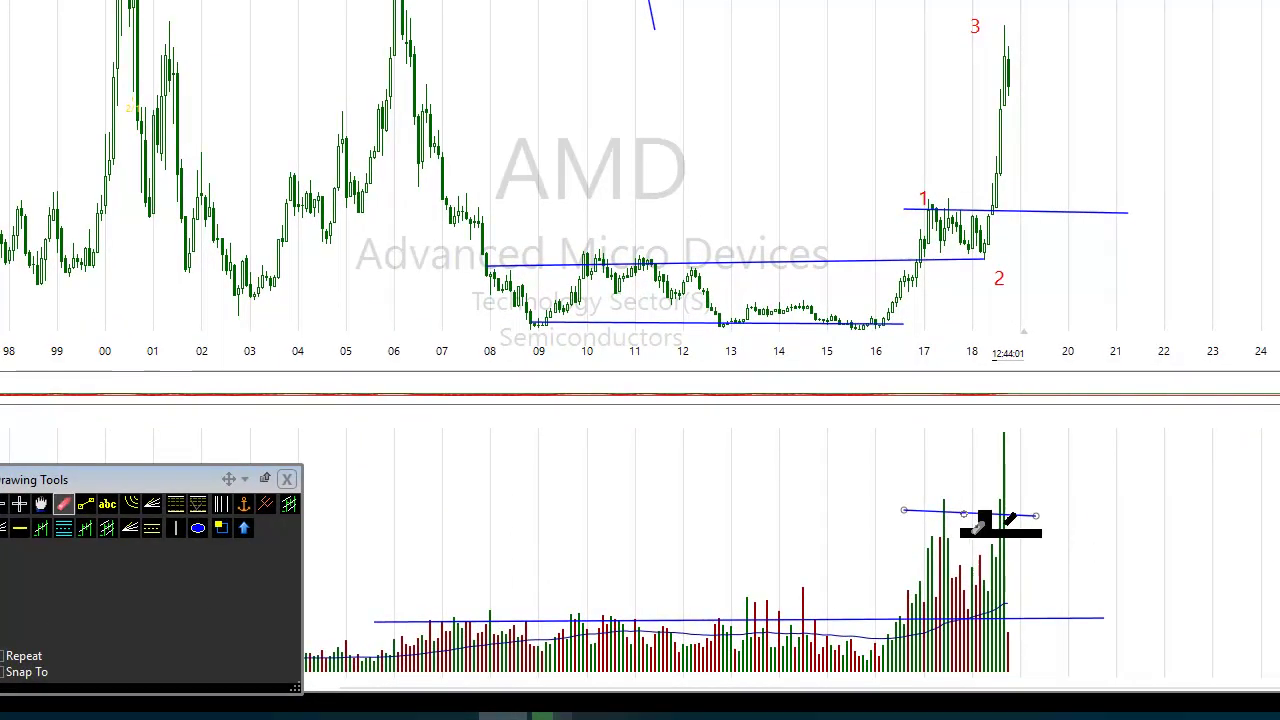
left_click(968, 514)
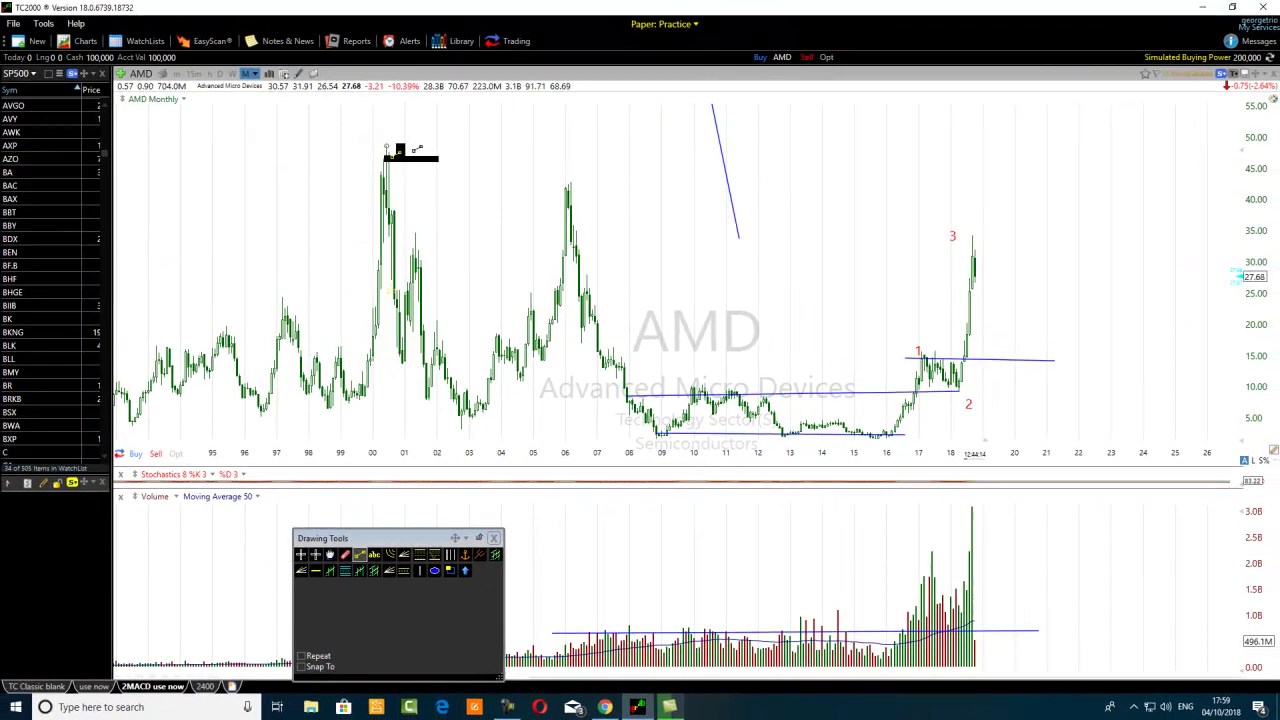
Step: Draw a descending trend line from the 2000 peak through the 2006 peak to 2025, and color it red
mouse_move(386, 148)
left_mouse_down()
mouse_move(1066, 332)
mouse_move(1176, 303)
left_mouse_up()
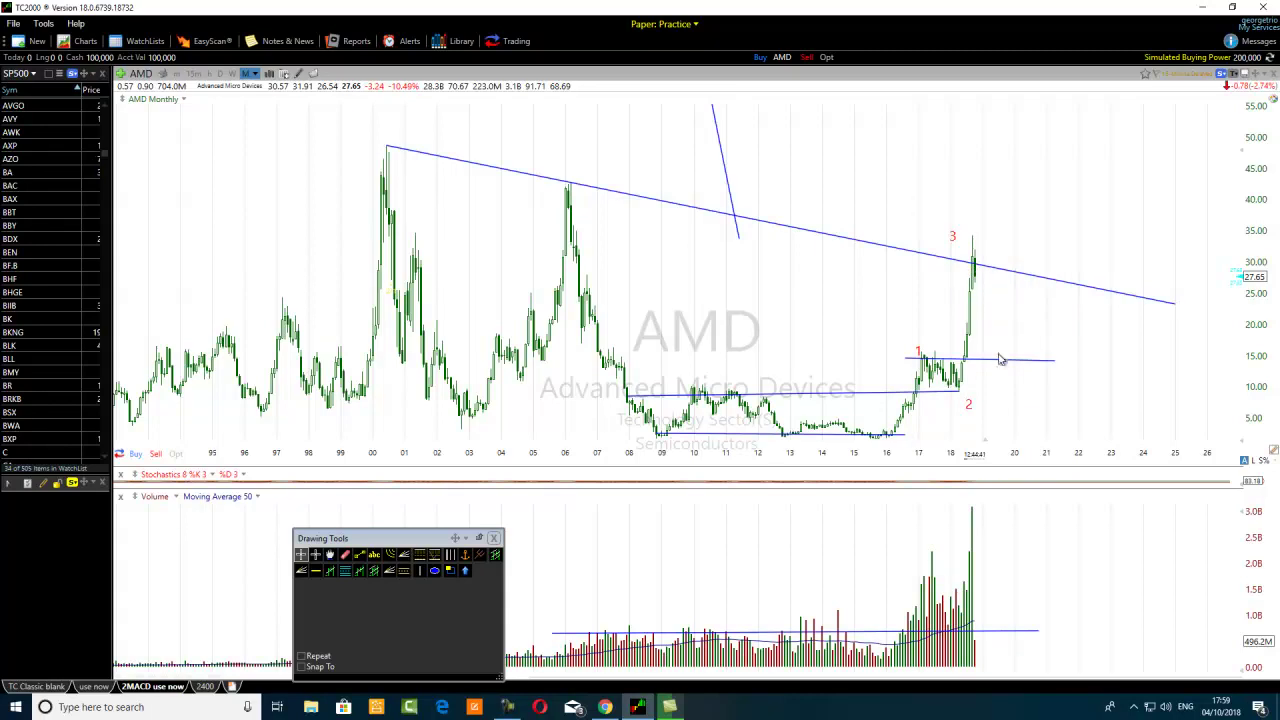
mouse_move(1003, 362)
right_click(451, 160)
left_click(485, 169)
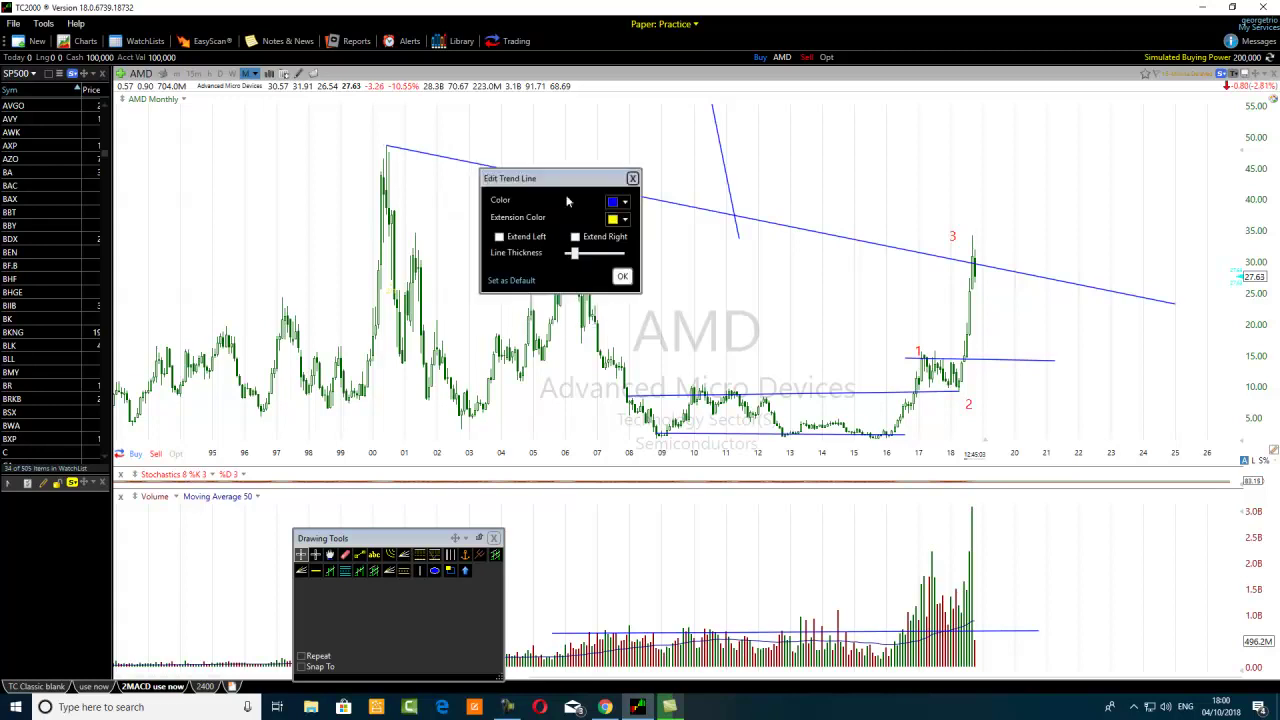
left_click(617, 205)
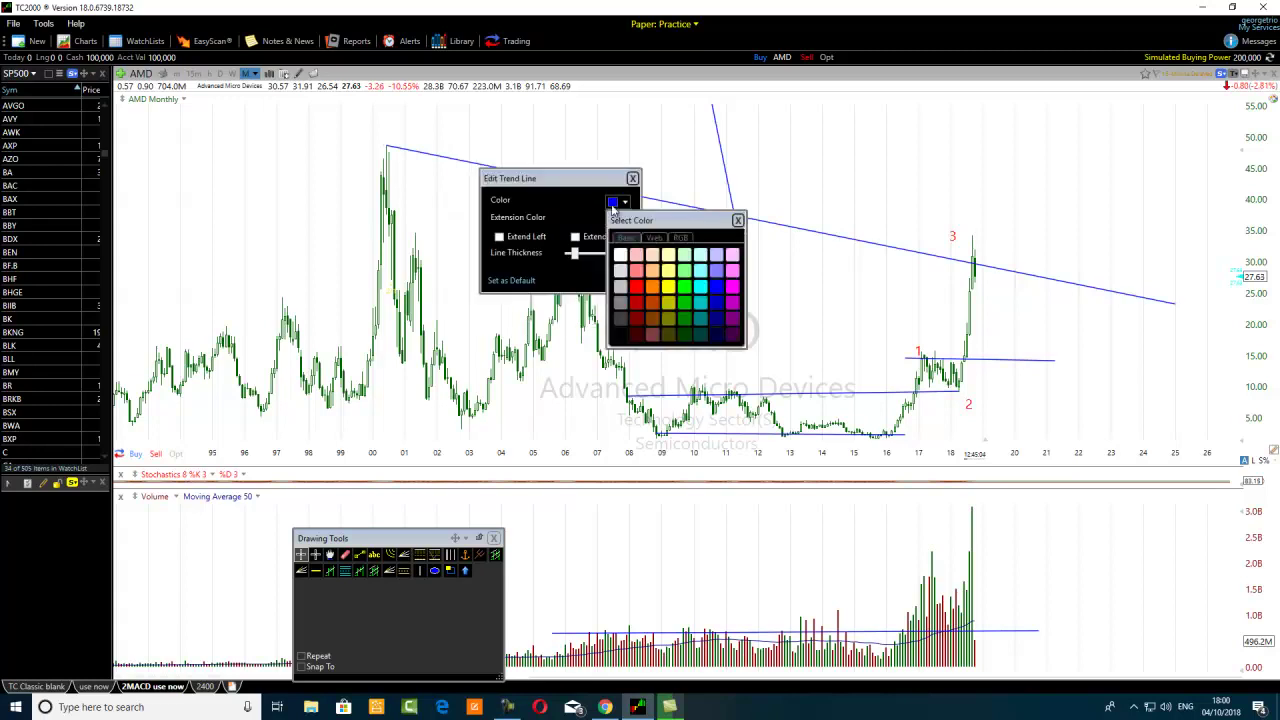
left_click(637, 287)
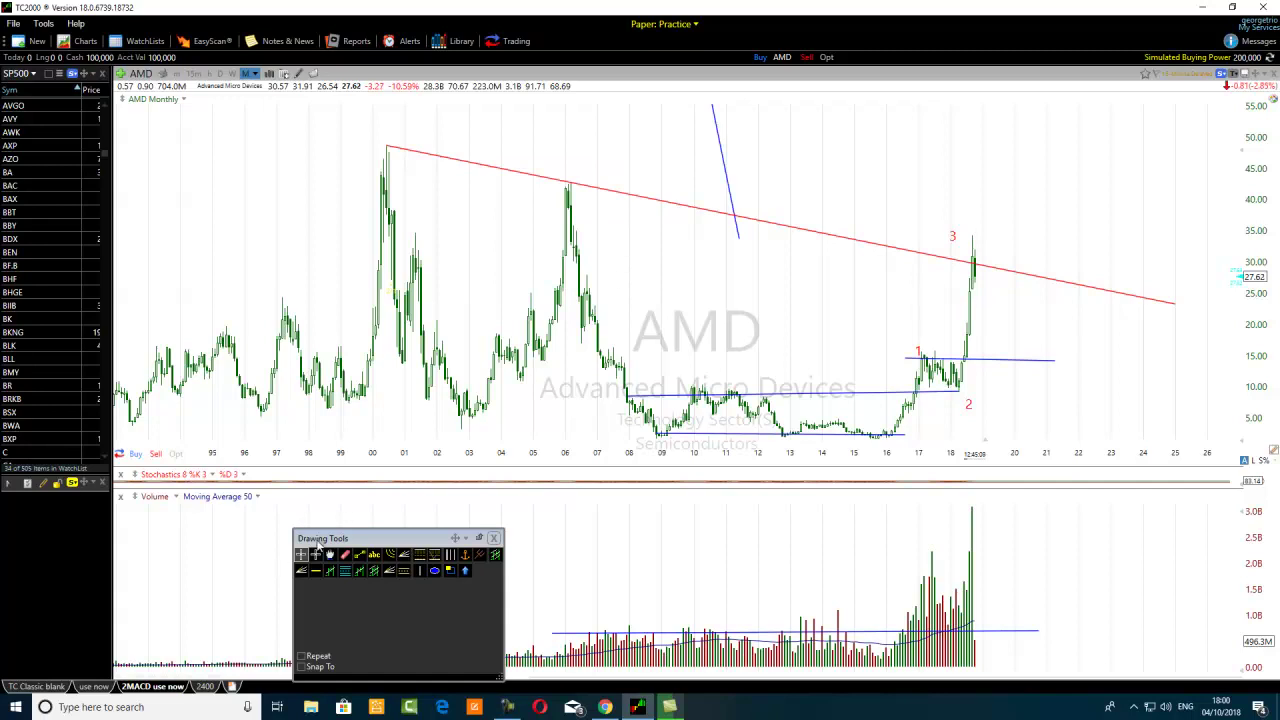
Step: Draw a descending trend line below the red one, from the 1997 high to the chart's lower edge in 2017
left_click(360, 555)
left_click_drag(284, 297, 940, 648)
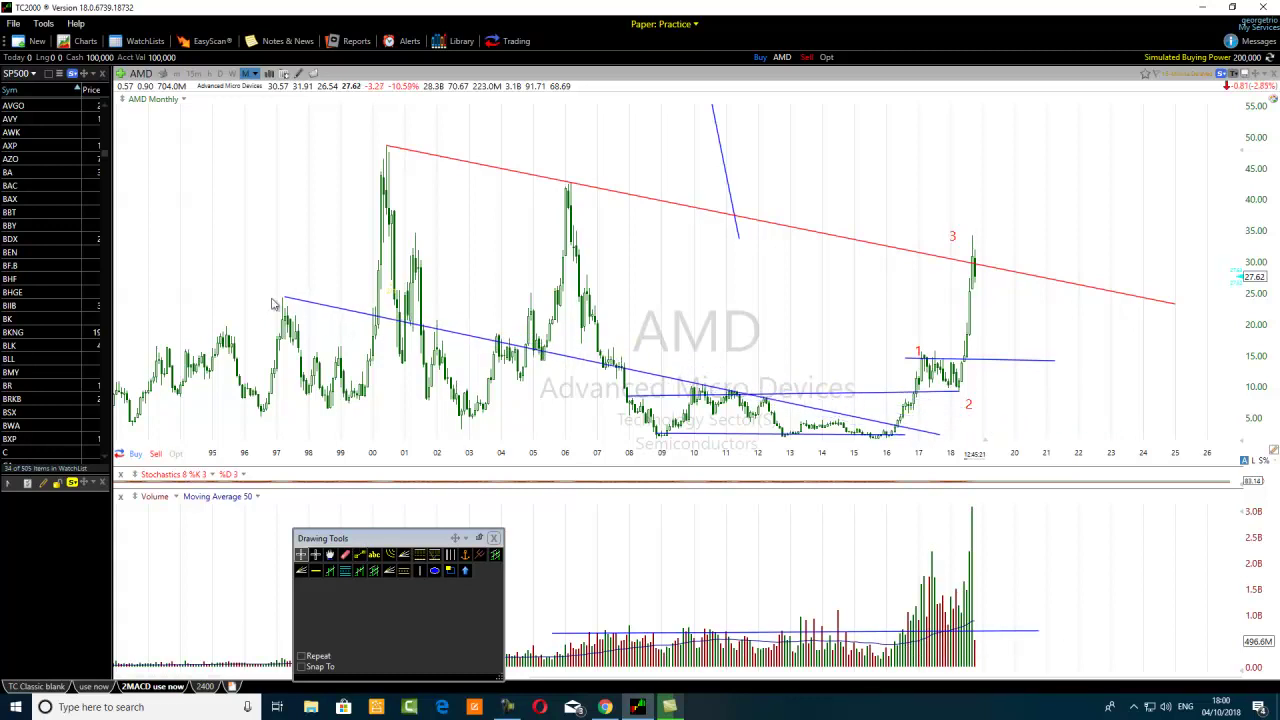
Step: Draw a line connecting the red and the lower descending trend lines around 2010, and move it to the empty area above the mid-1990s prices
left_click(360, 554)
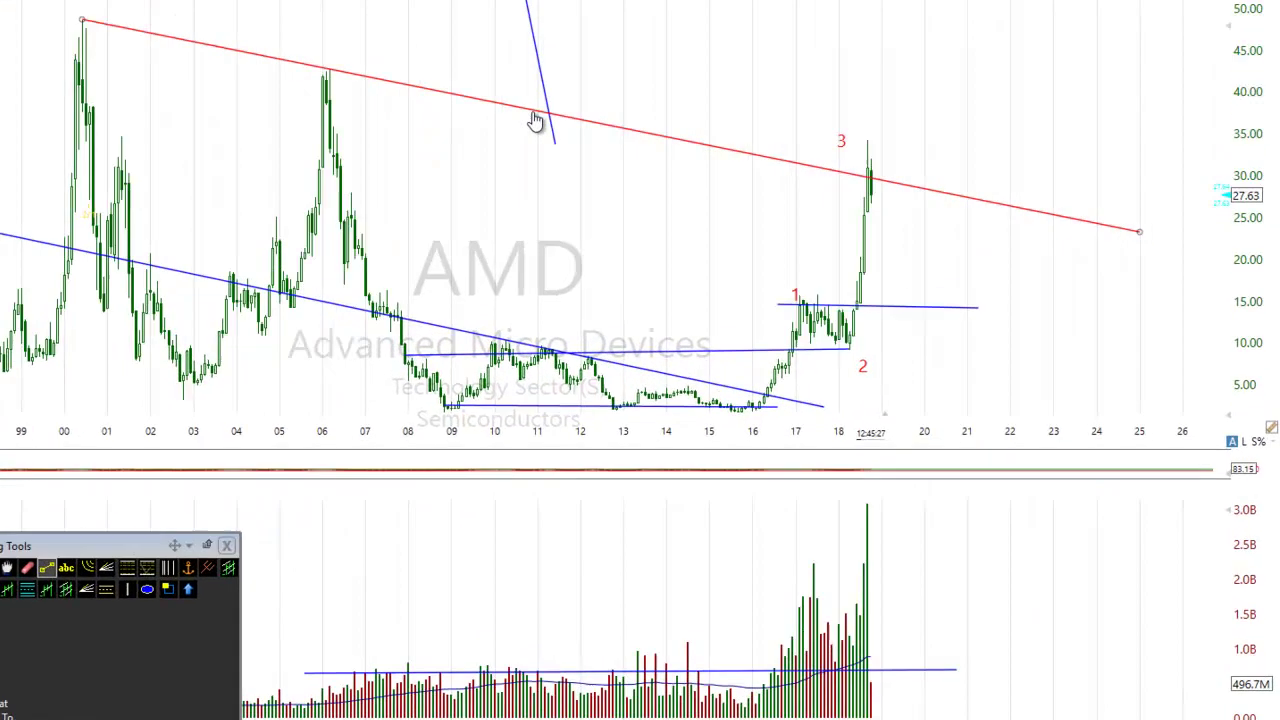
left_click_drag(723, 213, 705, 273)
left_click_drag(408, 178, 393, 319)
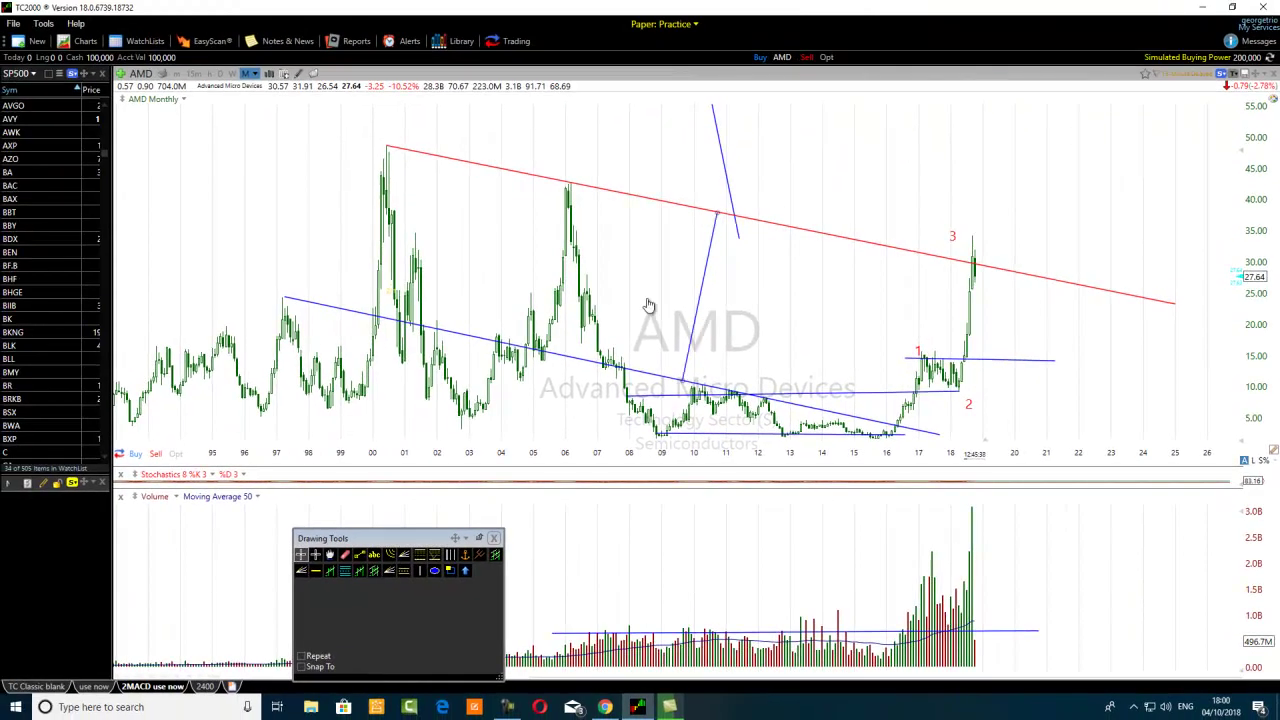
left_click_drag(648, 305, 203, 186)
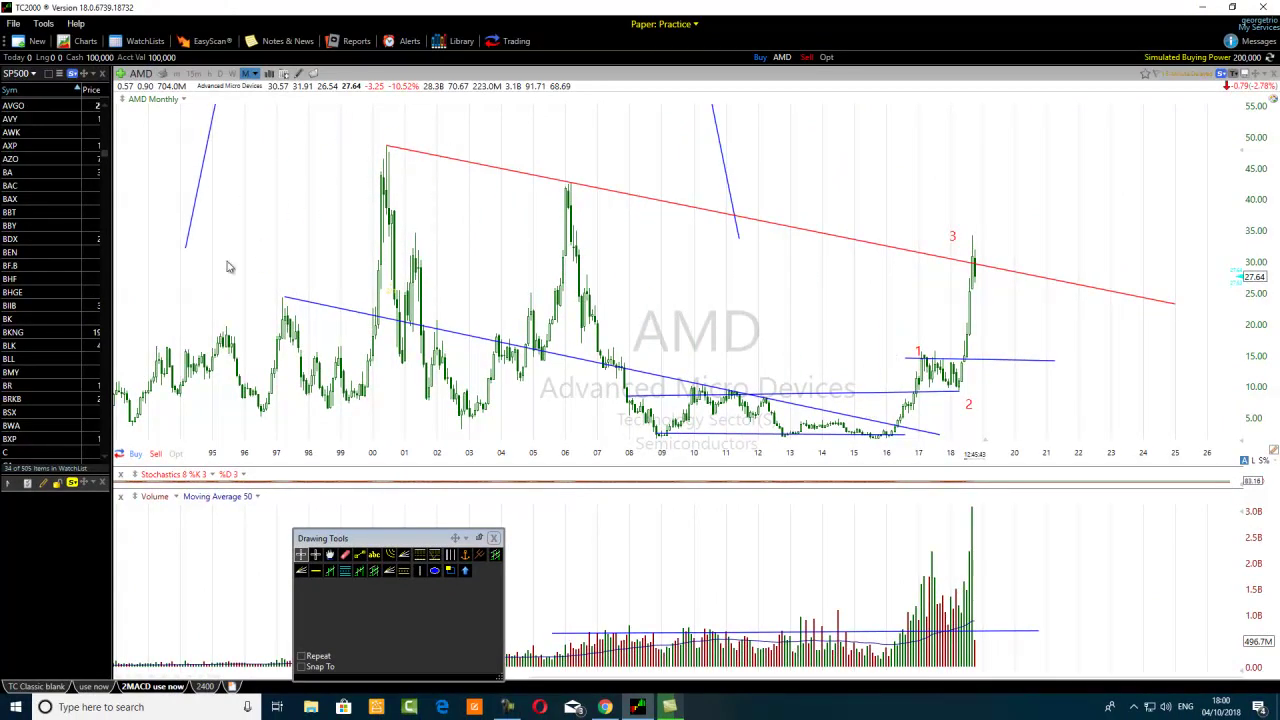
Step: Draw a descending trend line between the two existing ones, from about 37 in mid-1998 to about 3 in 2026
left_click(359, 554)
left_click_drag(322, 218, 1230, 427)
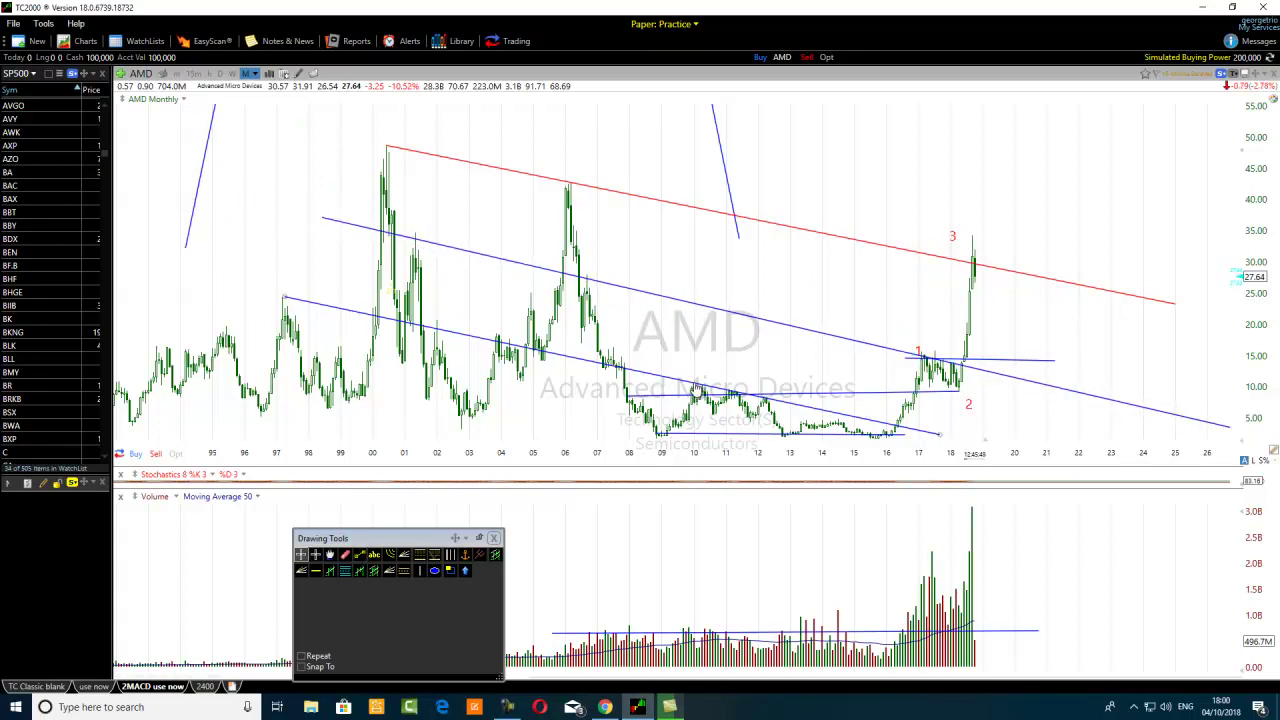
Step: Color the lower descending trend line from the 1997 high and the middle descending trend line red
right_click(695, 388)
left_click(727, 393)
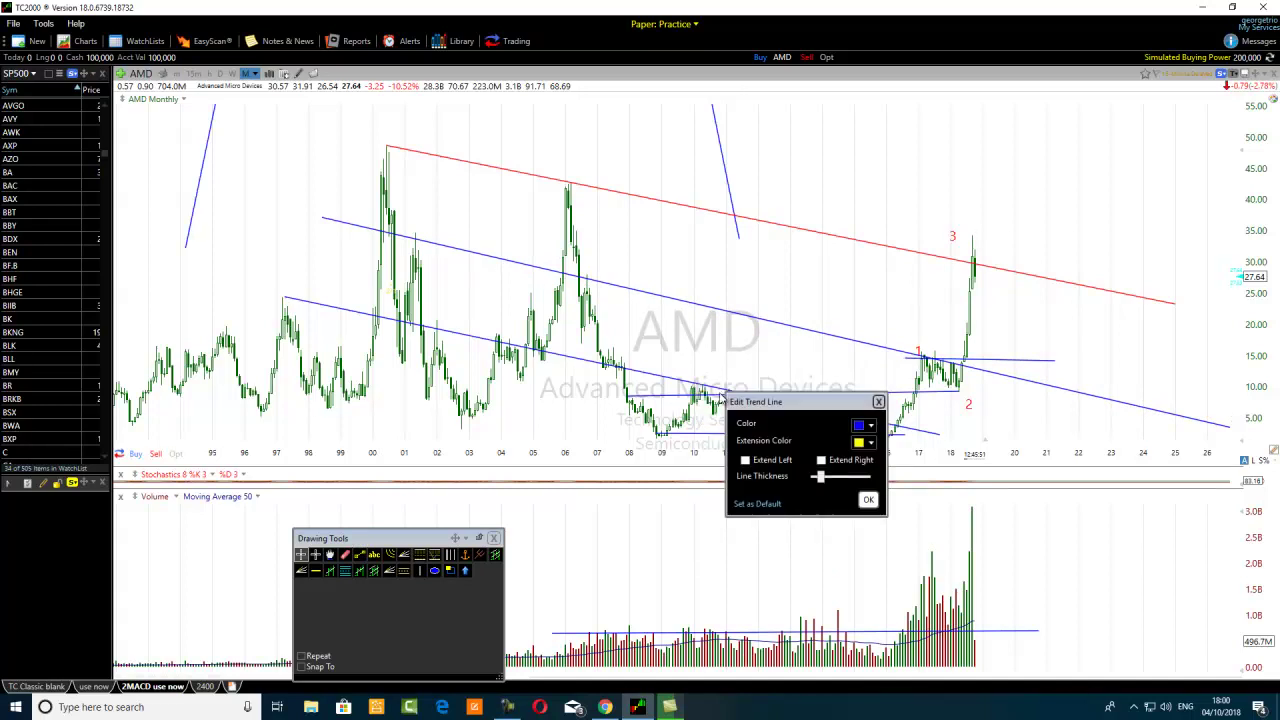
left_click(865, 427)
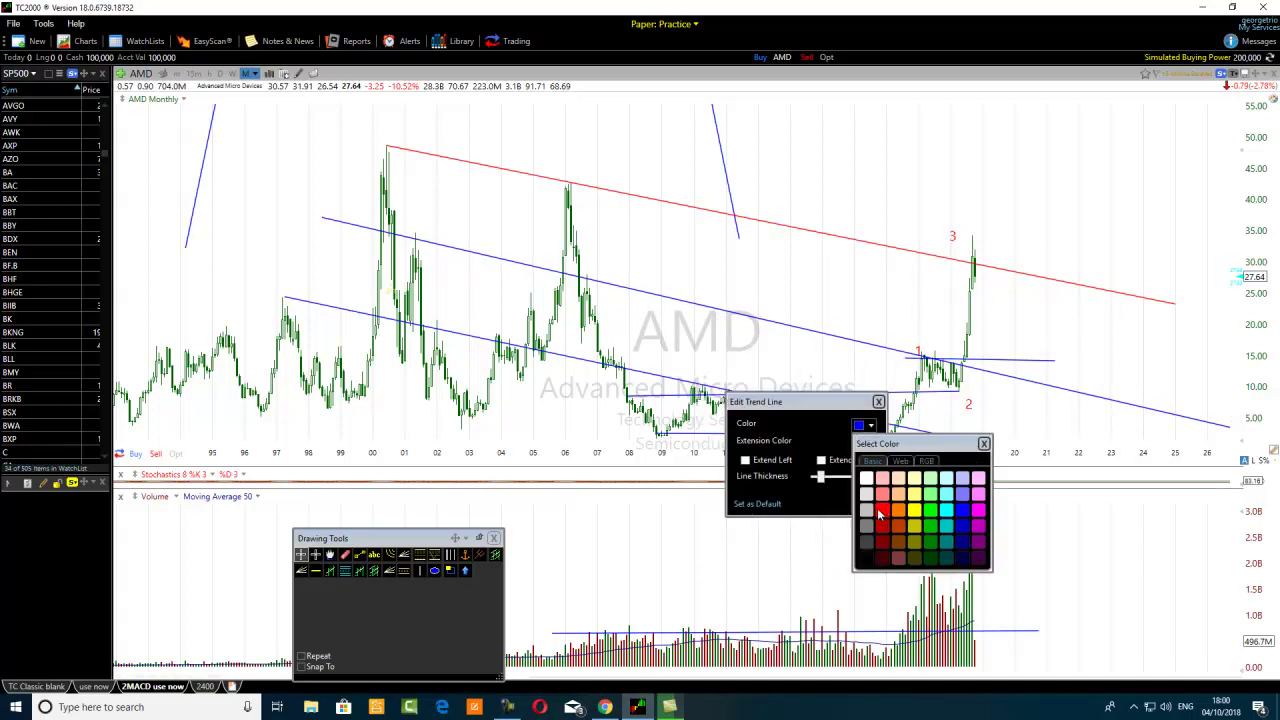
left_click(881, 513)
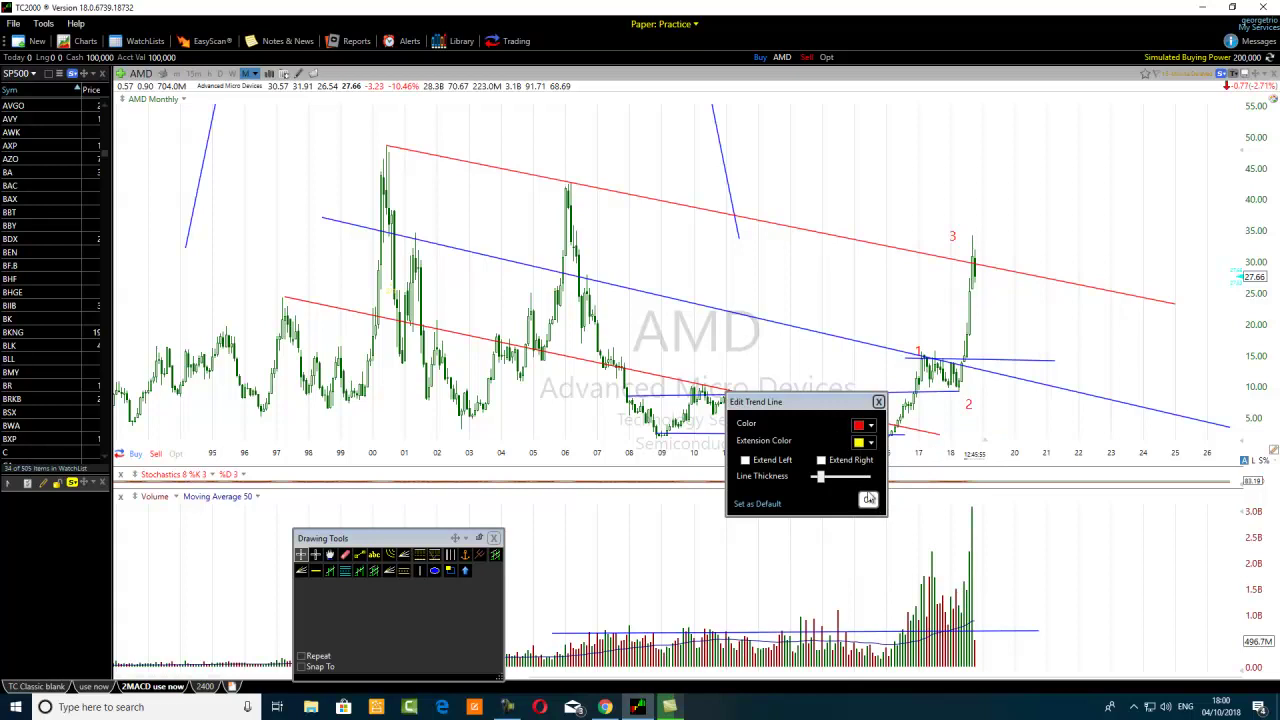
left_click(868, 501)
right_click(795, 333)
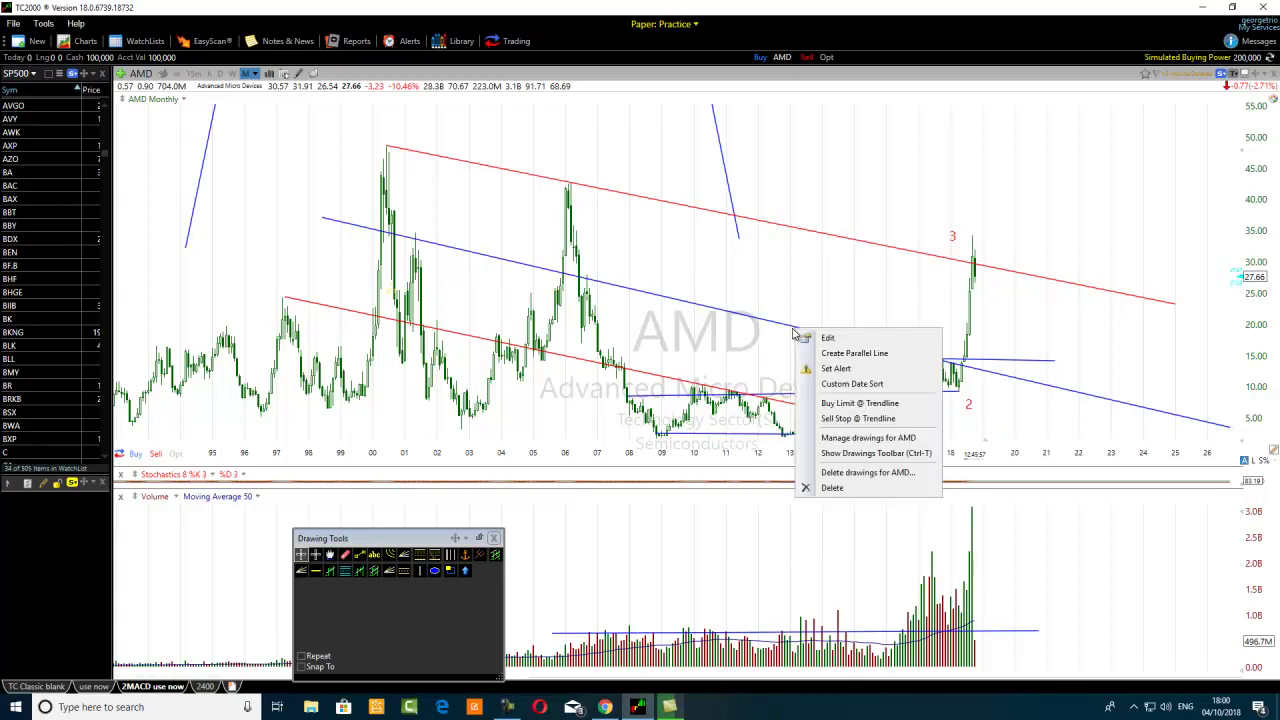
left_click(830, 340)
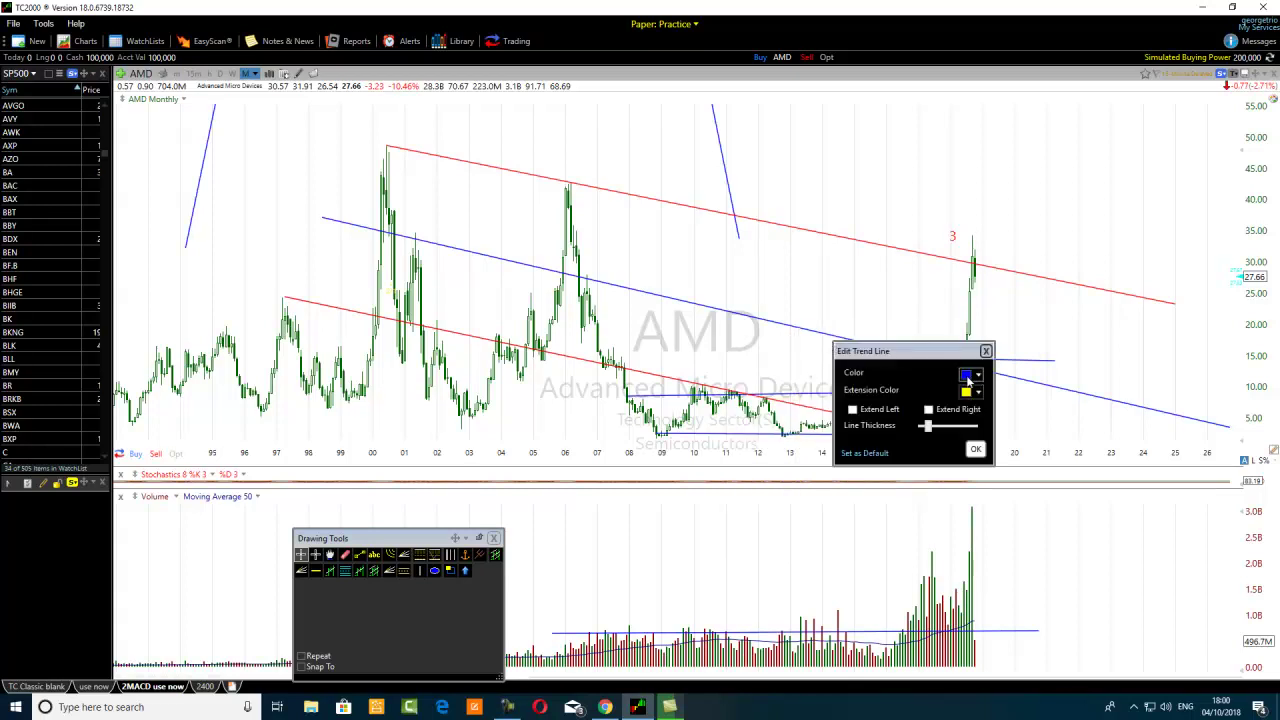
left_click(970, 376)
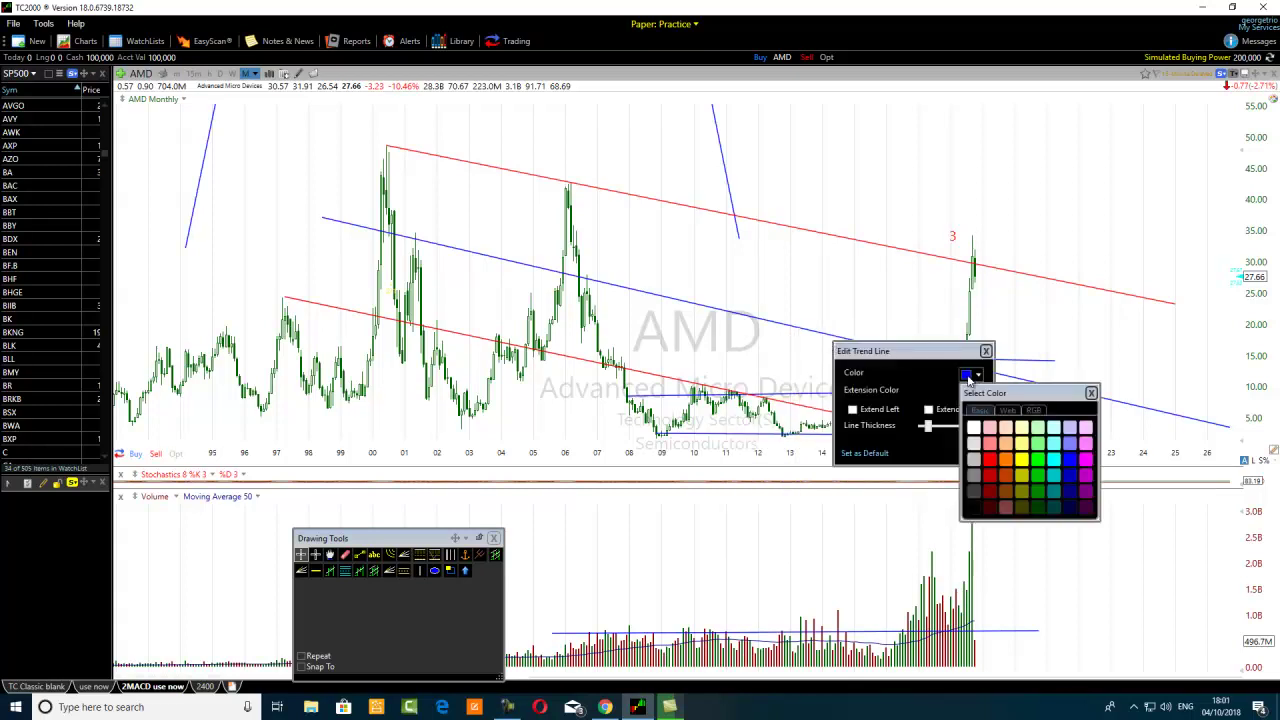
left_click(989, 464)
left_click(975, 450)
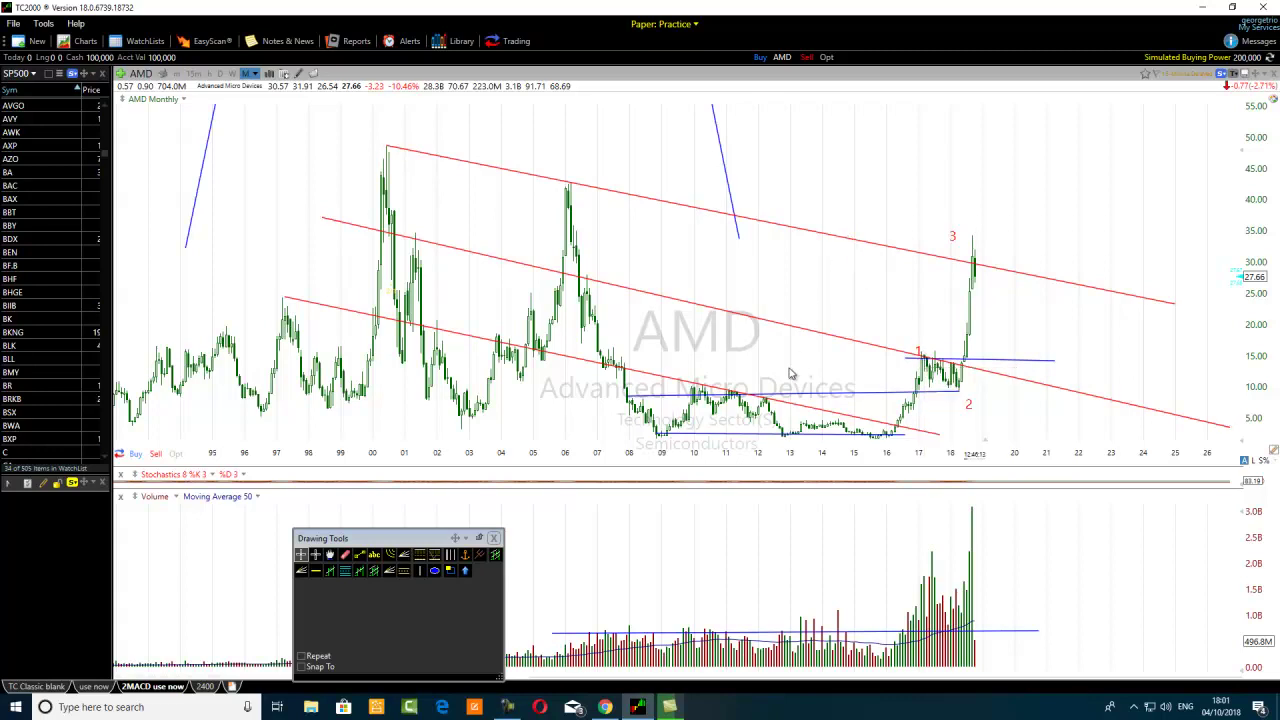
Step: Draw a descending trend line between the upper and middle red lines, adjusting its ends to about 43 in 1999 and about 13 in 2026
mouse_move(787, 410)
mouse_move(928, 366)
left_click(359, 554)
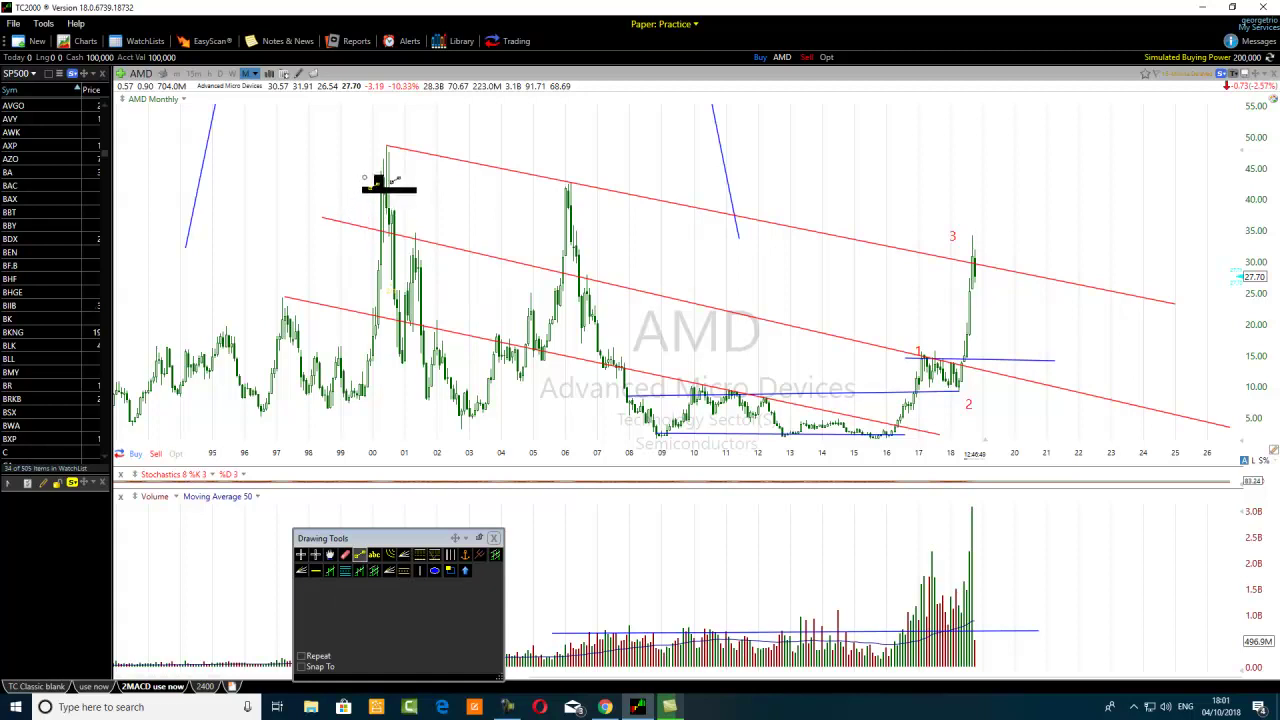
mouse_move(362, 178)
left_mouse_down()
mouse_move(528, 212)
mouse_move(935, 351)
mouse_move(1165, 354)
mouse_move(1212, 385)
mouse_move(1217, 369)
left_mouse_up()
left_click_drag(349, 182, 354, 182)
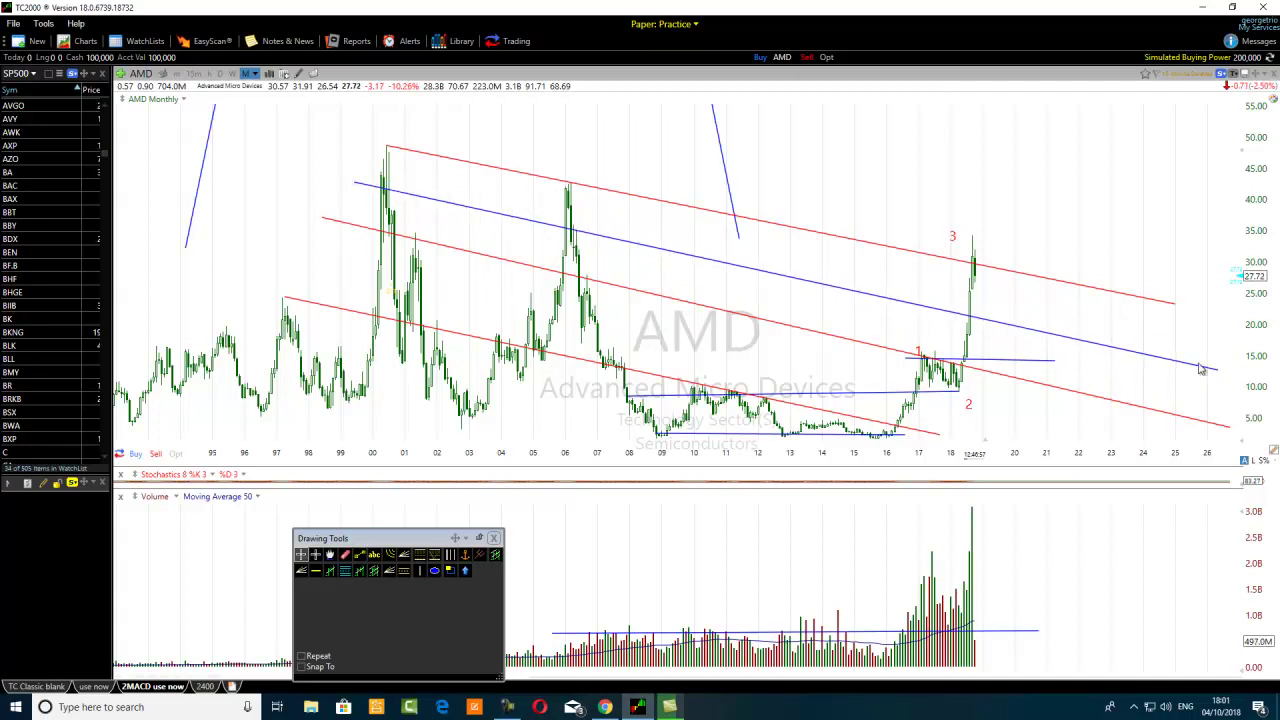
left_click_drag(1217, 371, 1215, 366)
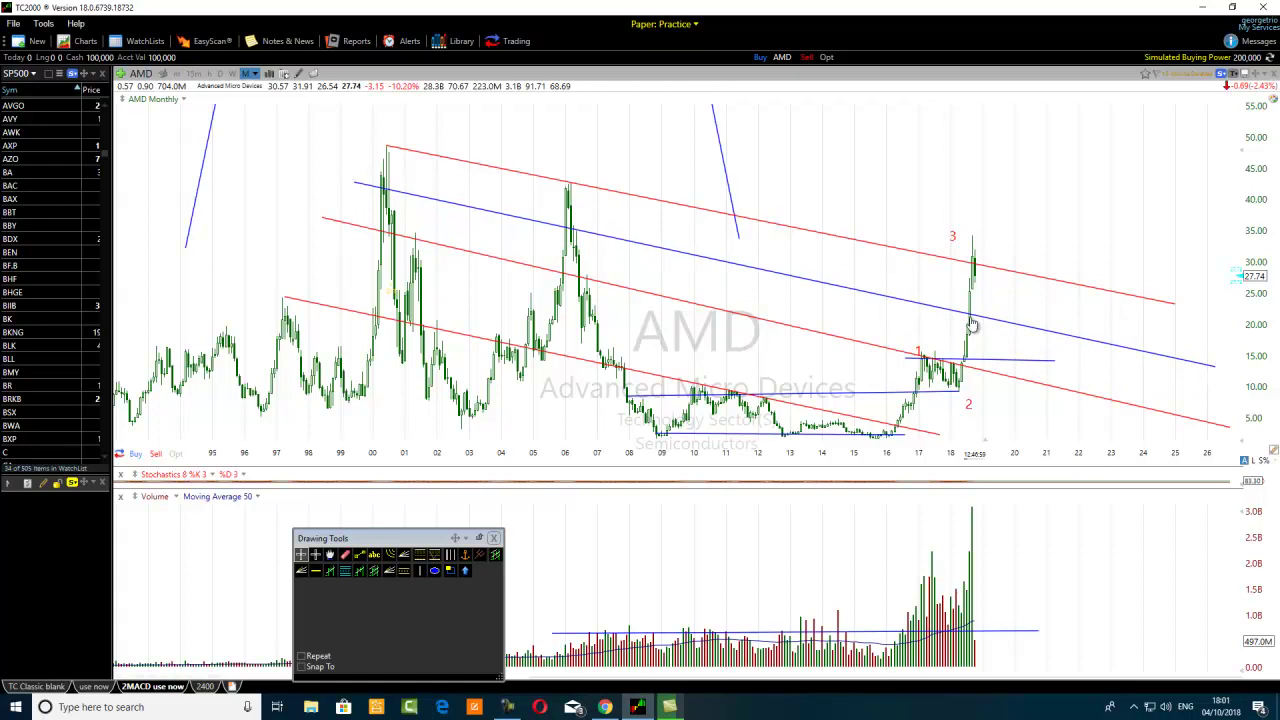
Step: Move the Drawing Tools window off the volume chart, down to the lower edge of the workspace
mouse_move(996, 326)
mouse_move(1027, 279)
mouse_move(981, 268)
mouse_move(900, 428)
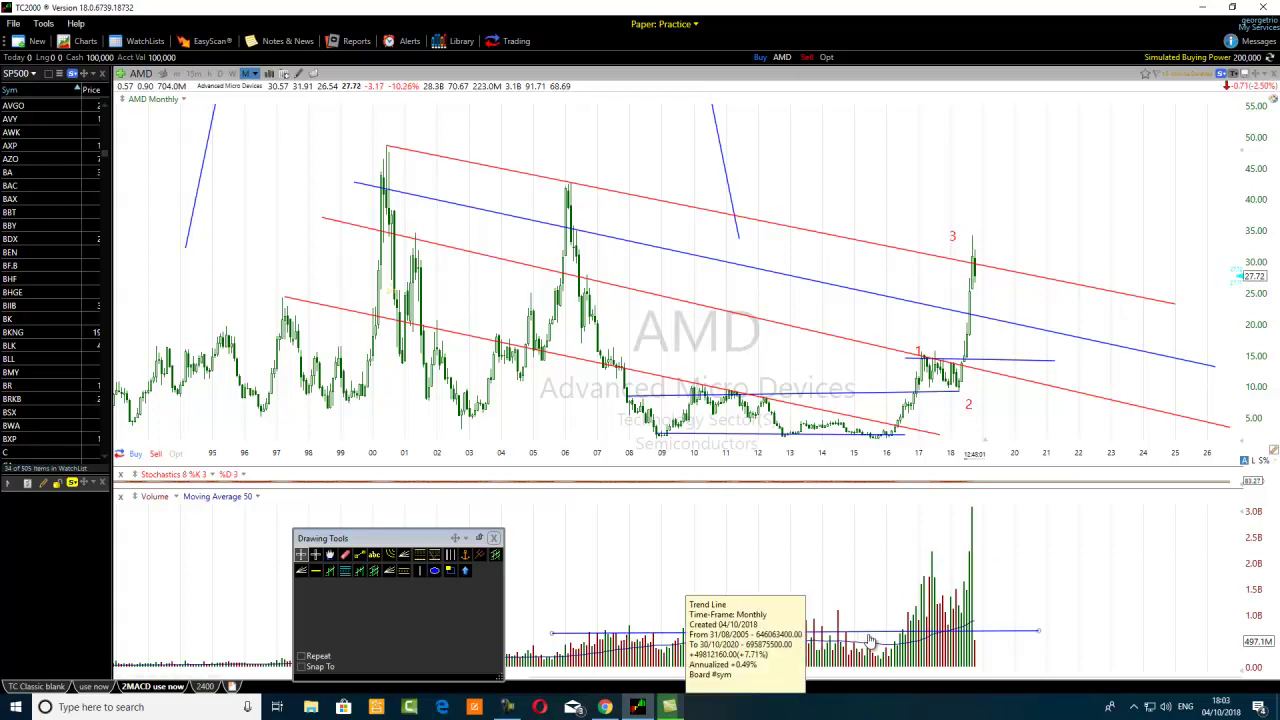
mouse_move(931, 636)
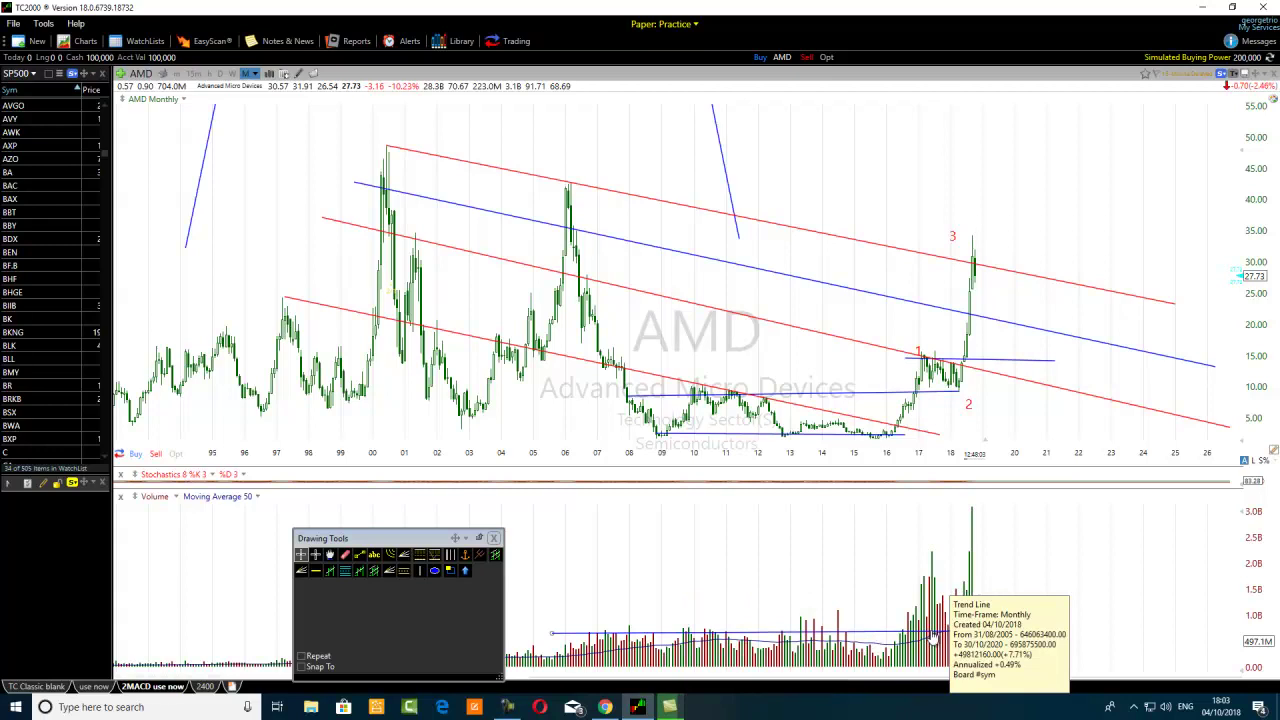
mouse_move(320, 538)
left_mouse_down()
mouse_move(20, 545)
mouse_move(13, 705)
mouse_move(62, 678)
left_mouse_up()
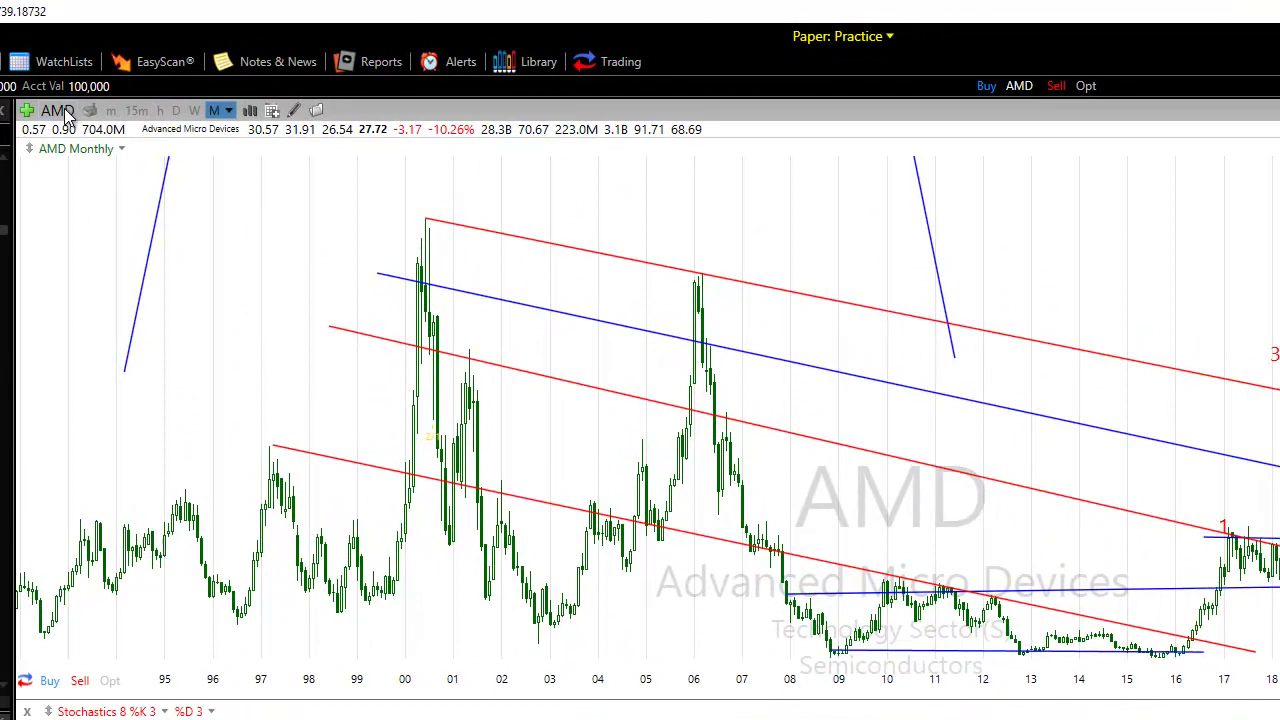
Step: Change the chart symbol to NVDA, NVIDIA Corporation
left_click(62, 111)
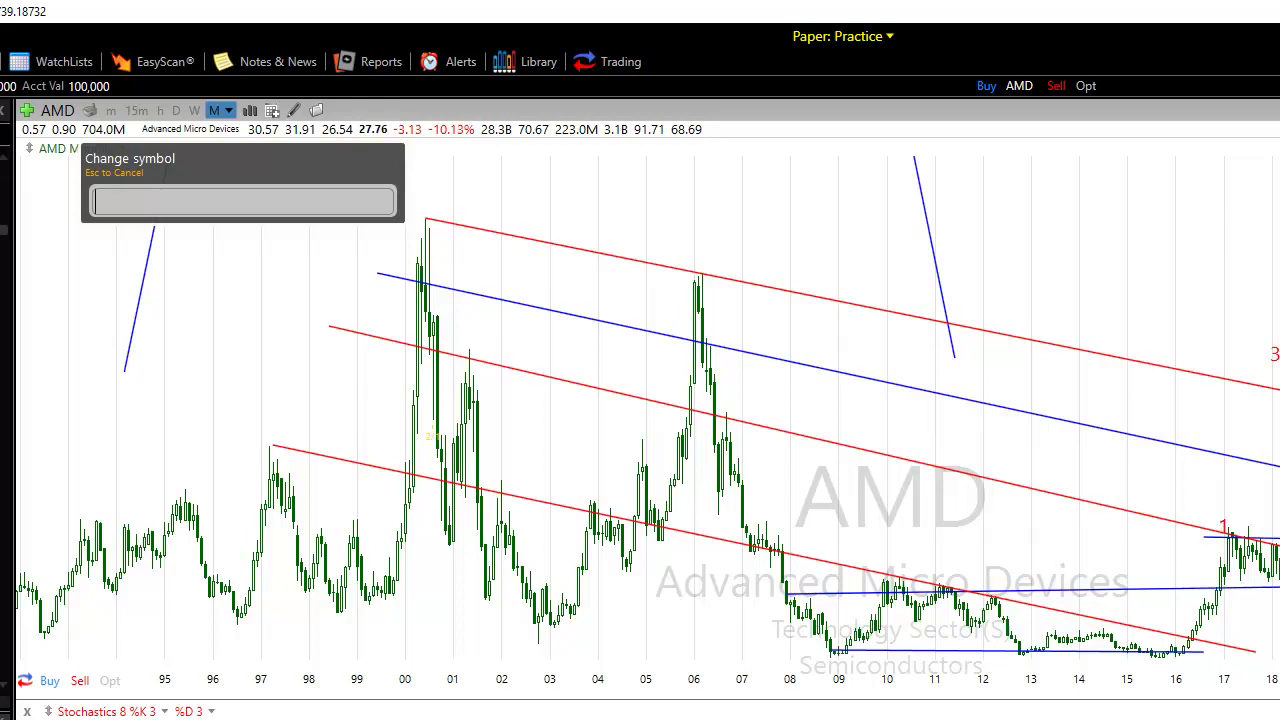
type("nv")
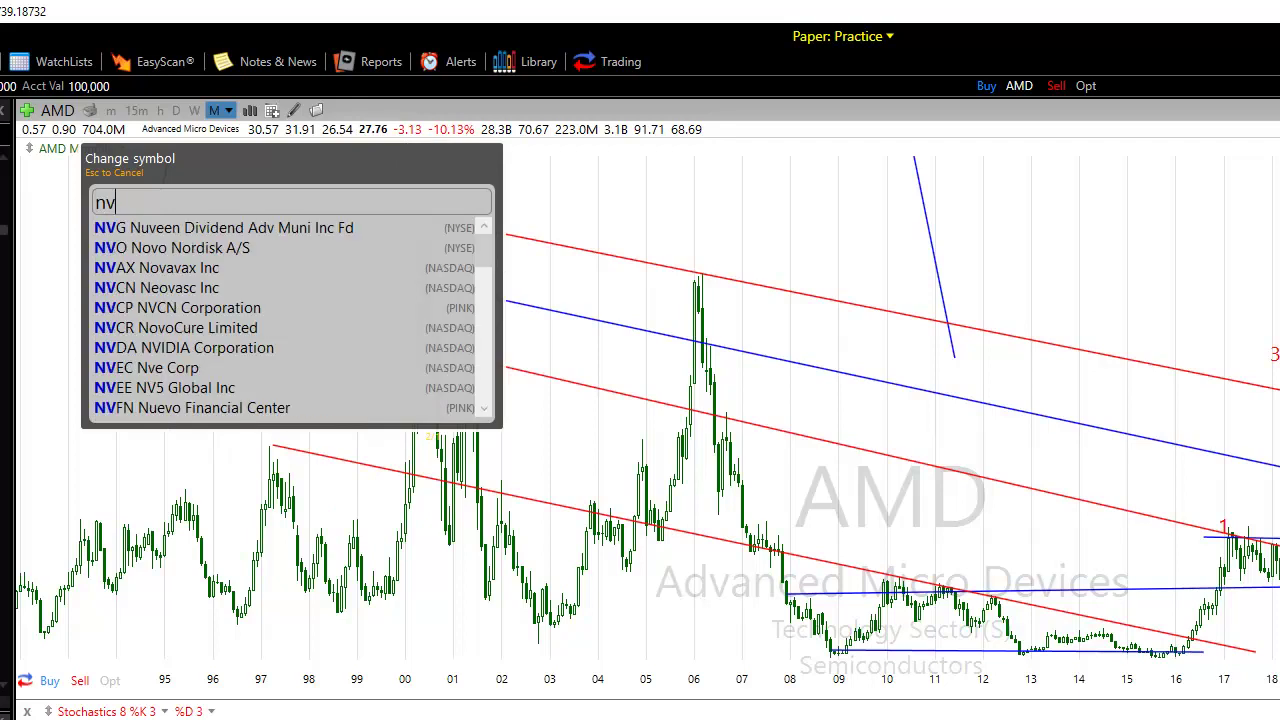
type("d")
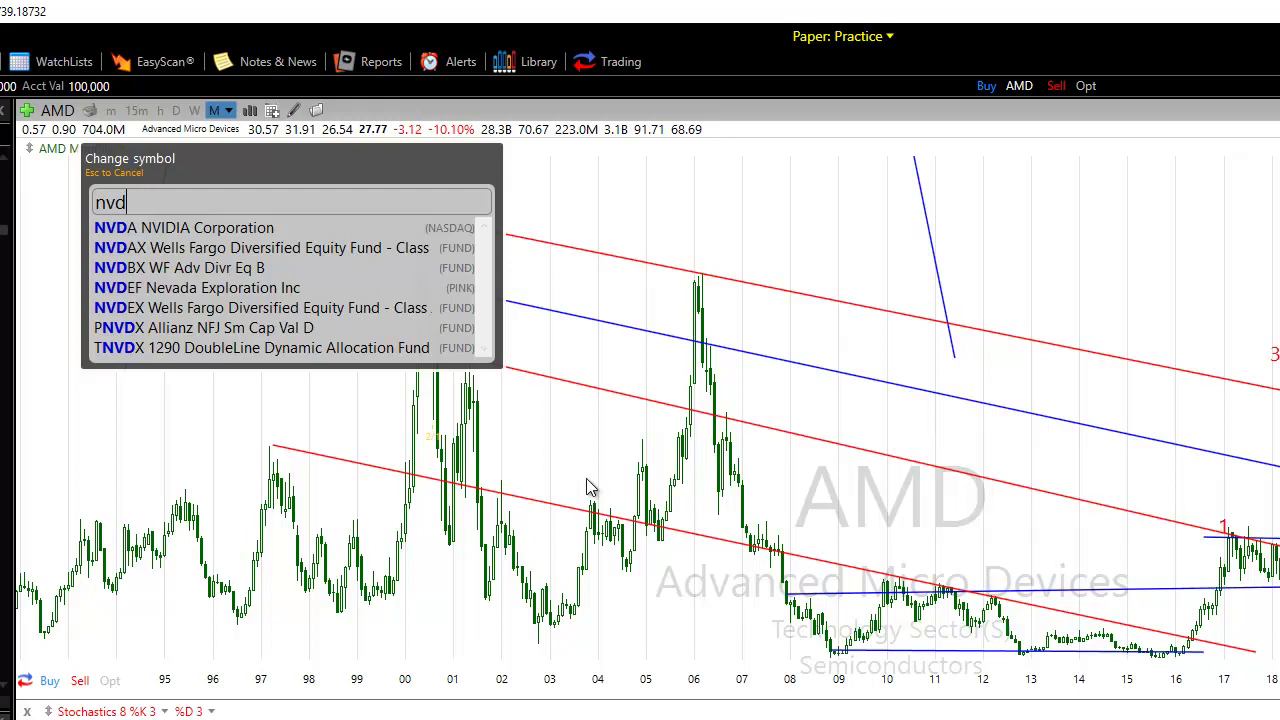
left_click(160, 228)
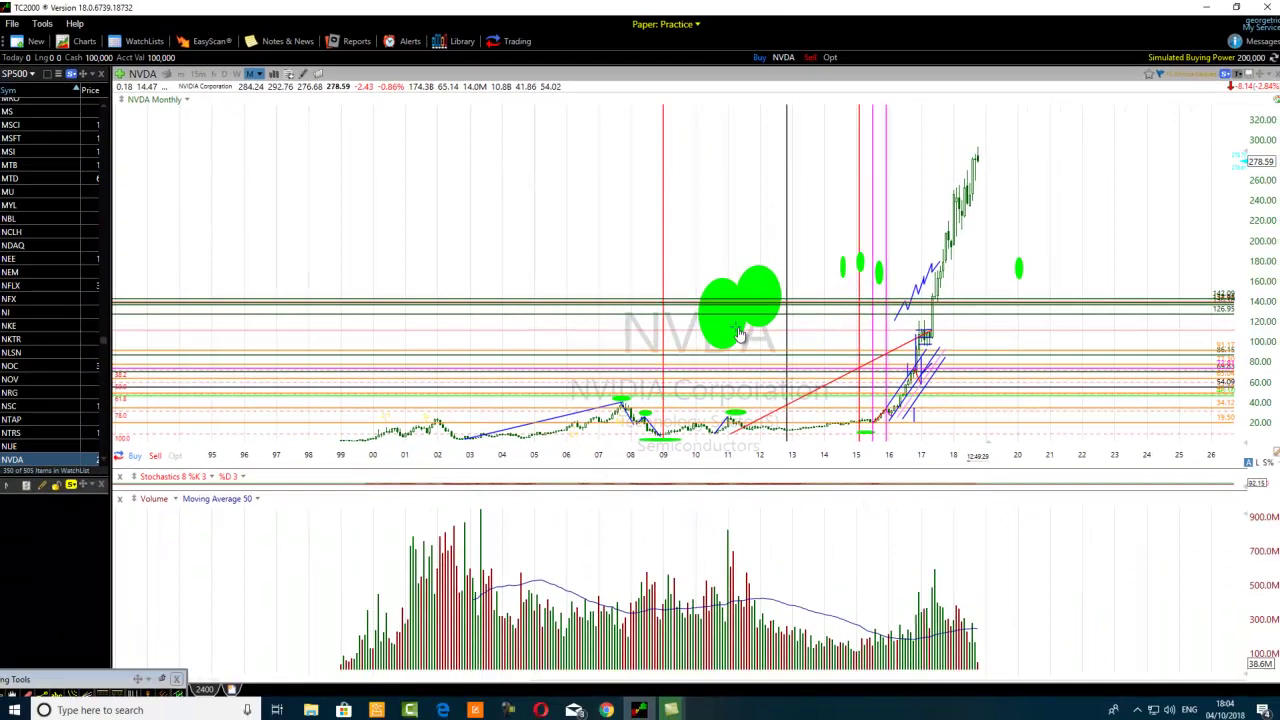
Step: Remove the Stochastics indicator pane from the NVDA monthly chart
scroll(766, 447, "up", 5)
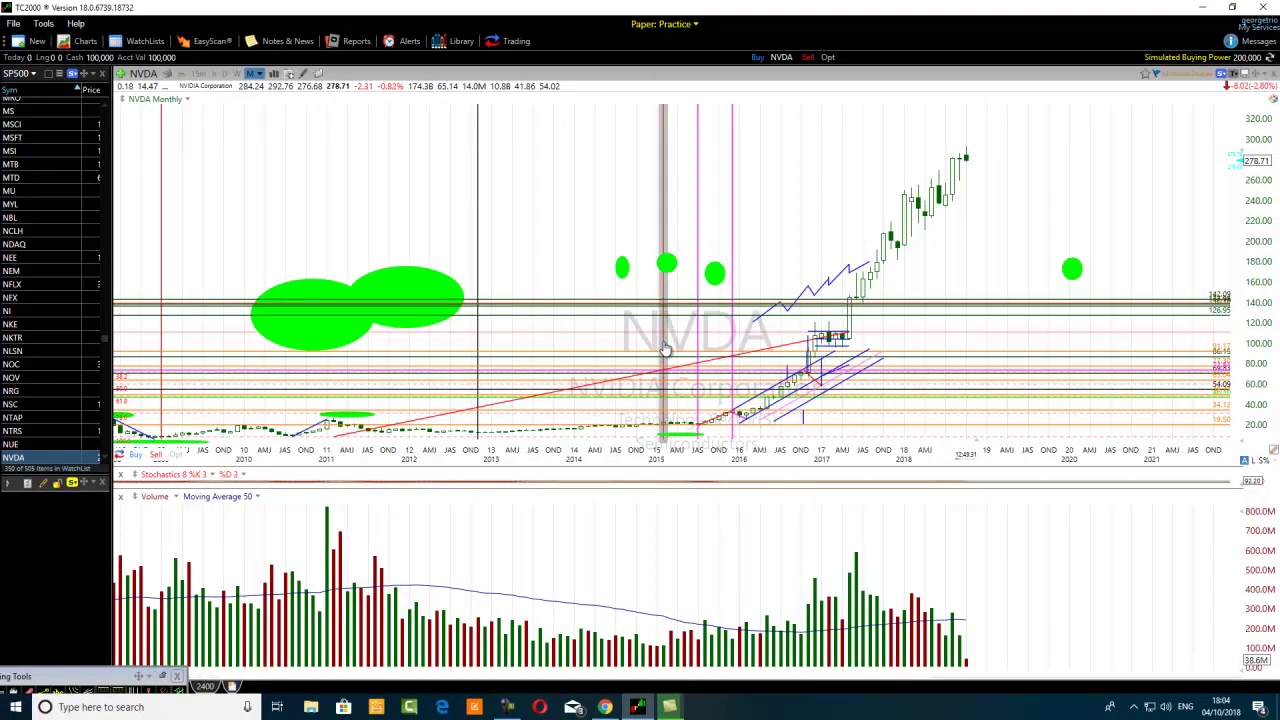
scroll(665, 350, "down", 2)
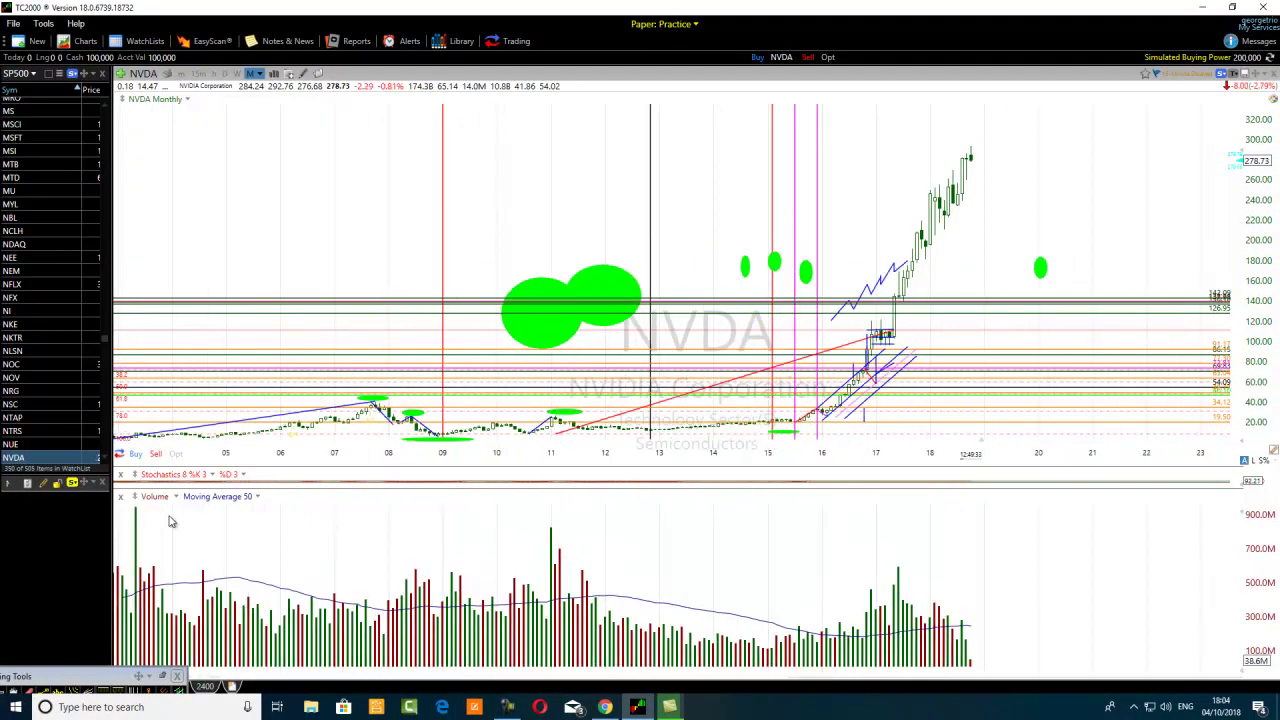
left_click(120, 476)
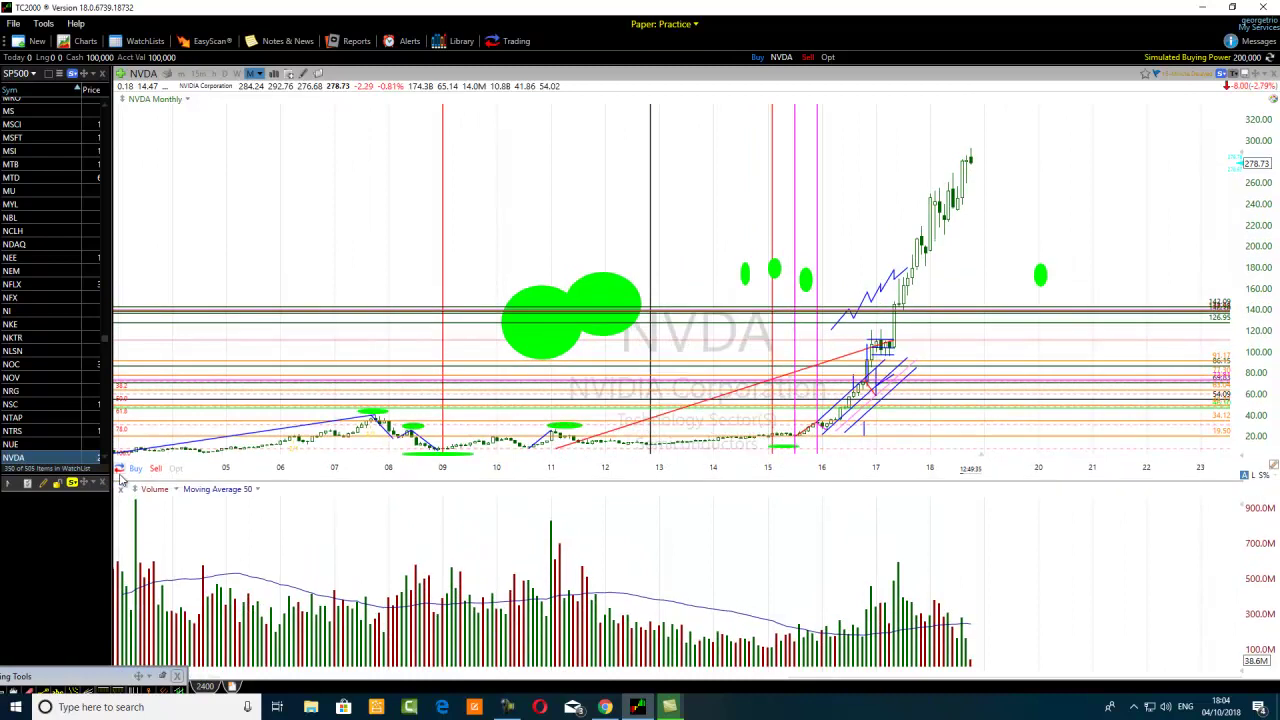
Step: Shrink the volume pane to a thin strip so the price pane fills most of the chart
scroll(522, 532, "down", 1)
scroll(520, 533, "up", 1)
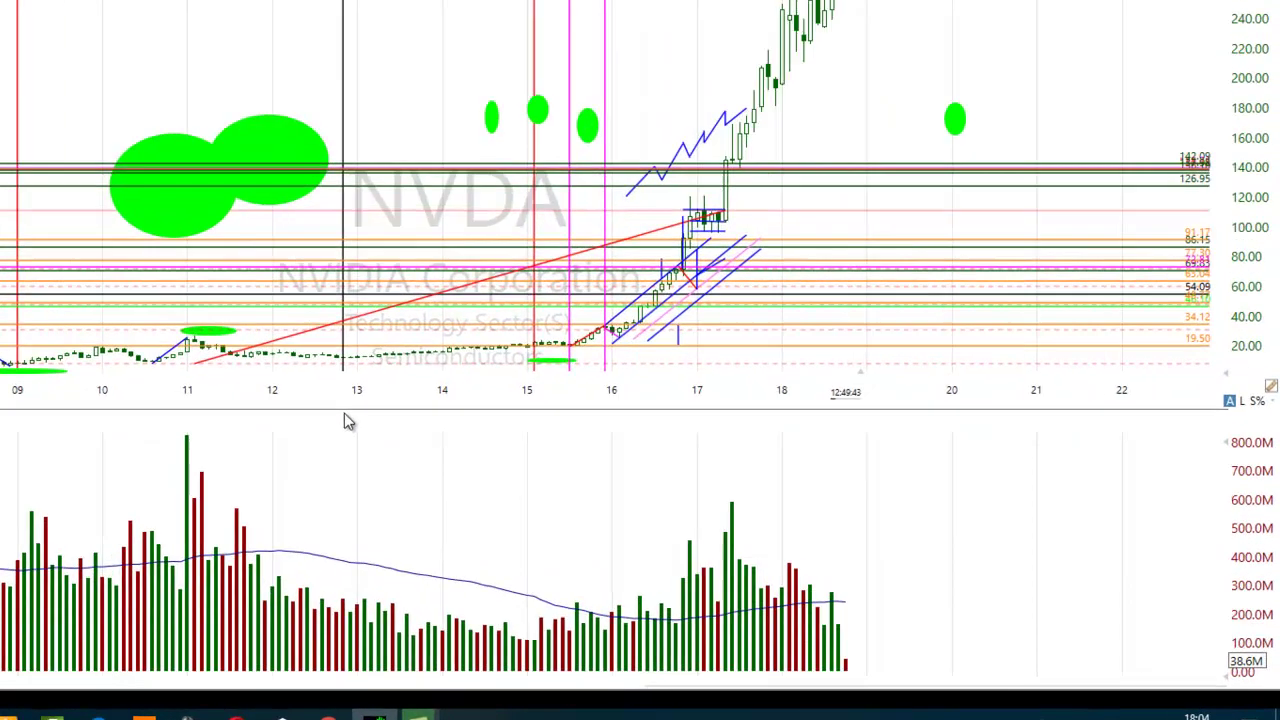
left_click_drag(344, 413, 323, 602)
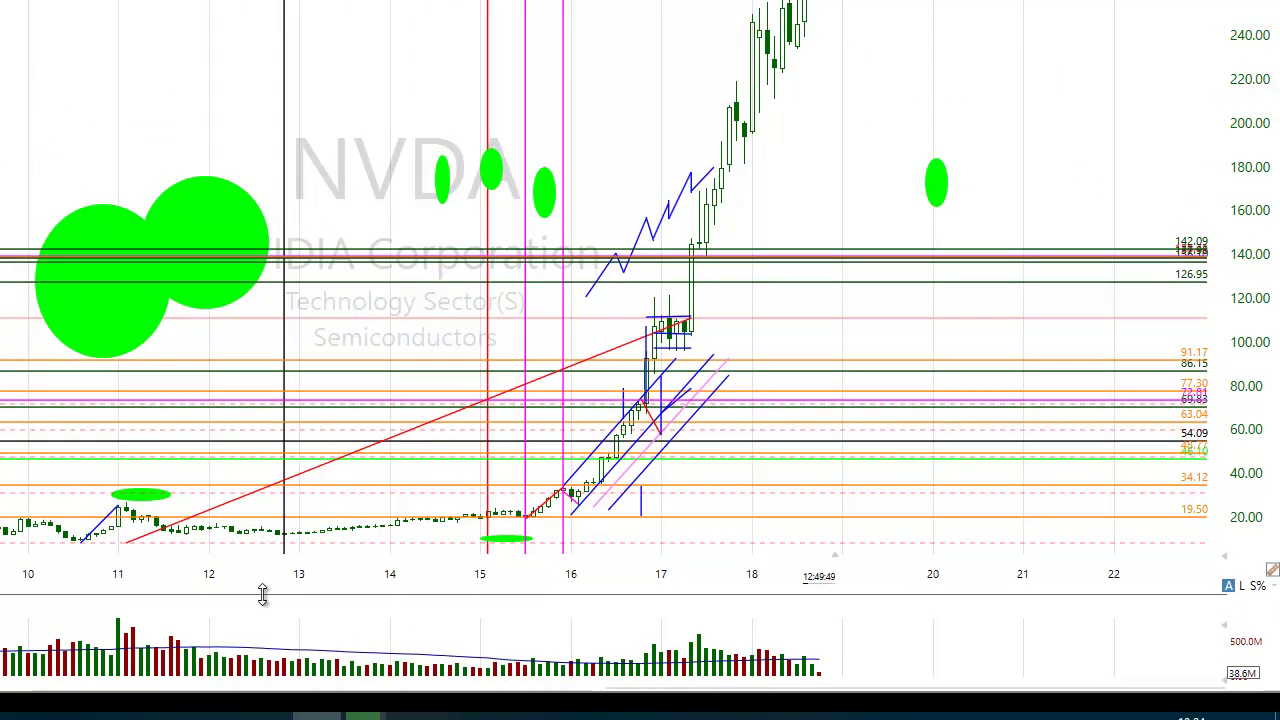
left_click_drag(257, 589, 249, 585)
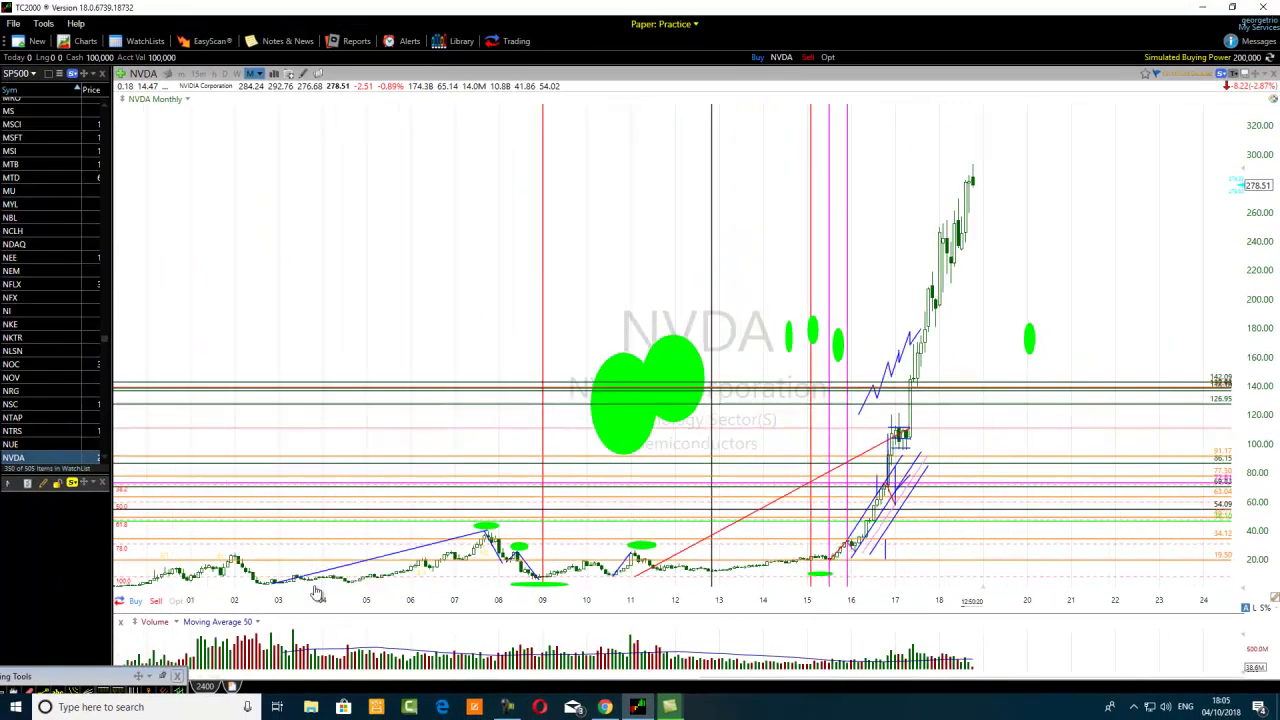
Step: Move the horizontal line at 142.09 up to 246.93, at the early 2018 highs
scroll(316, 593, "down", 4)
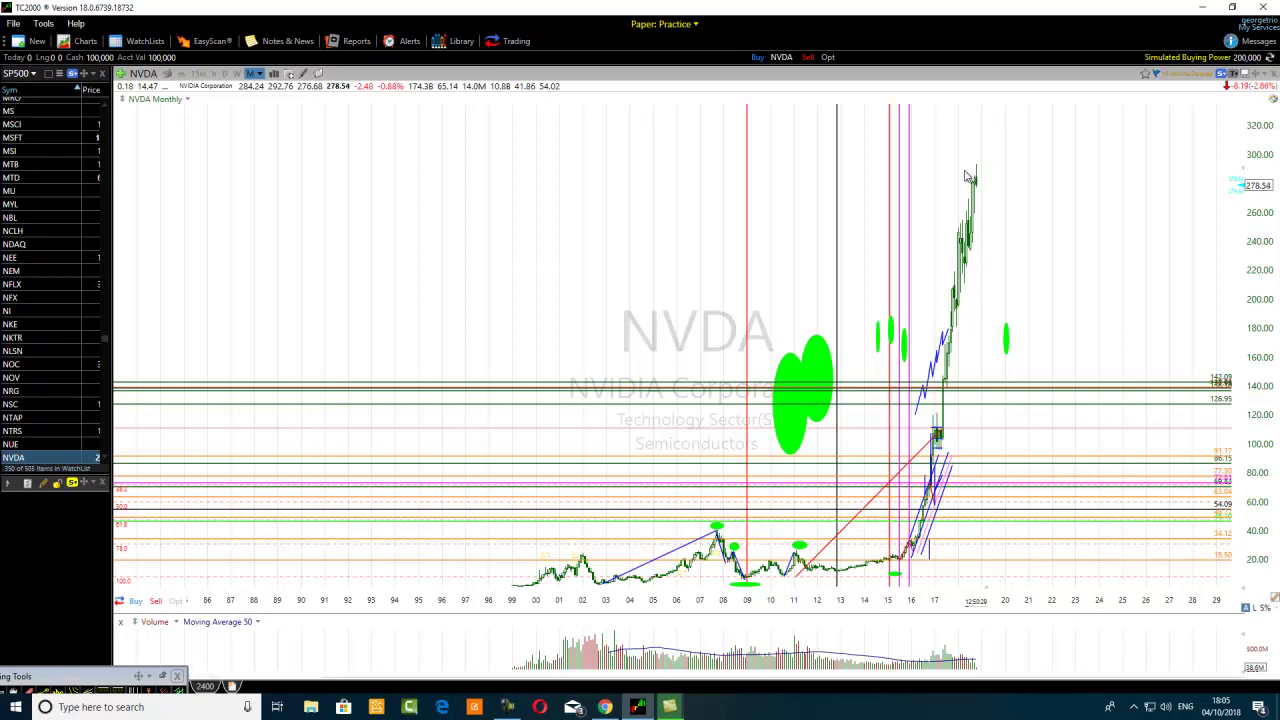
scroll(891, 263, "up", 5)
scroll(880, 287, "up", 3)
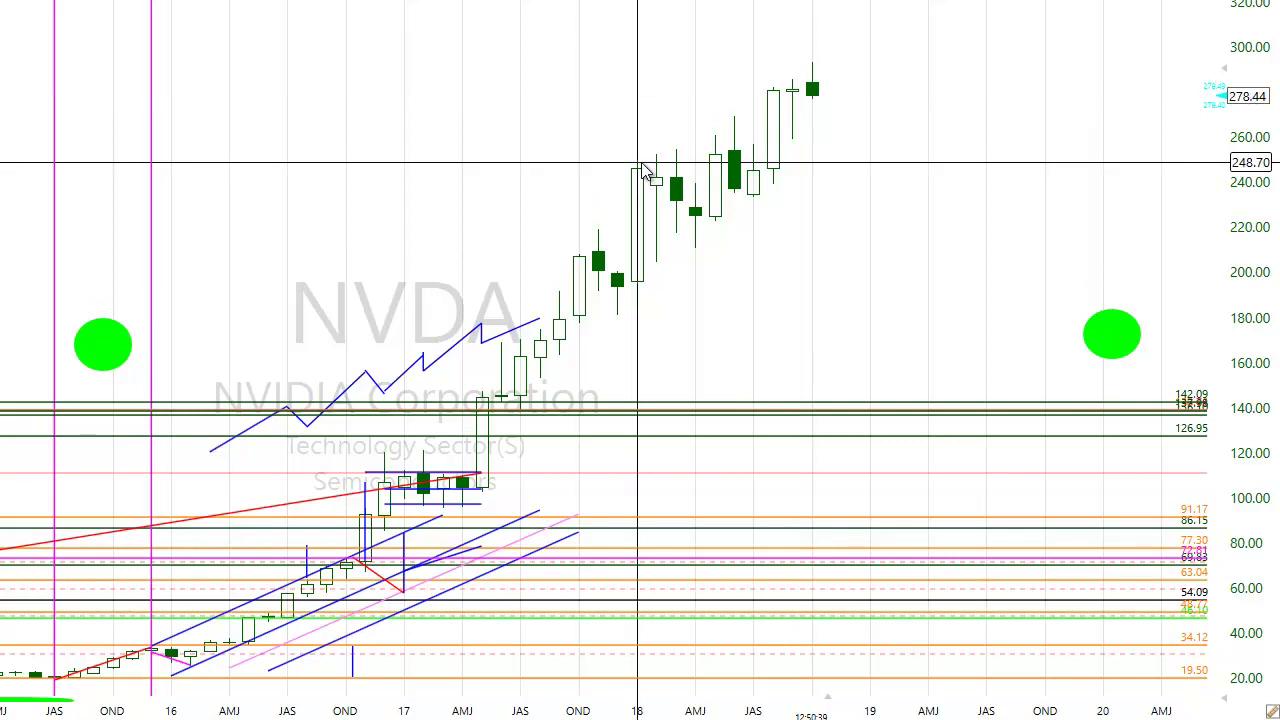
left_click_drag(167, 412, 309, 165)
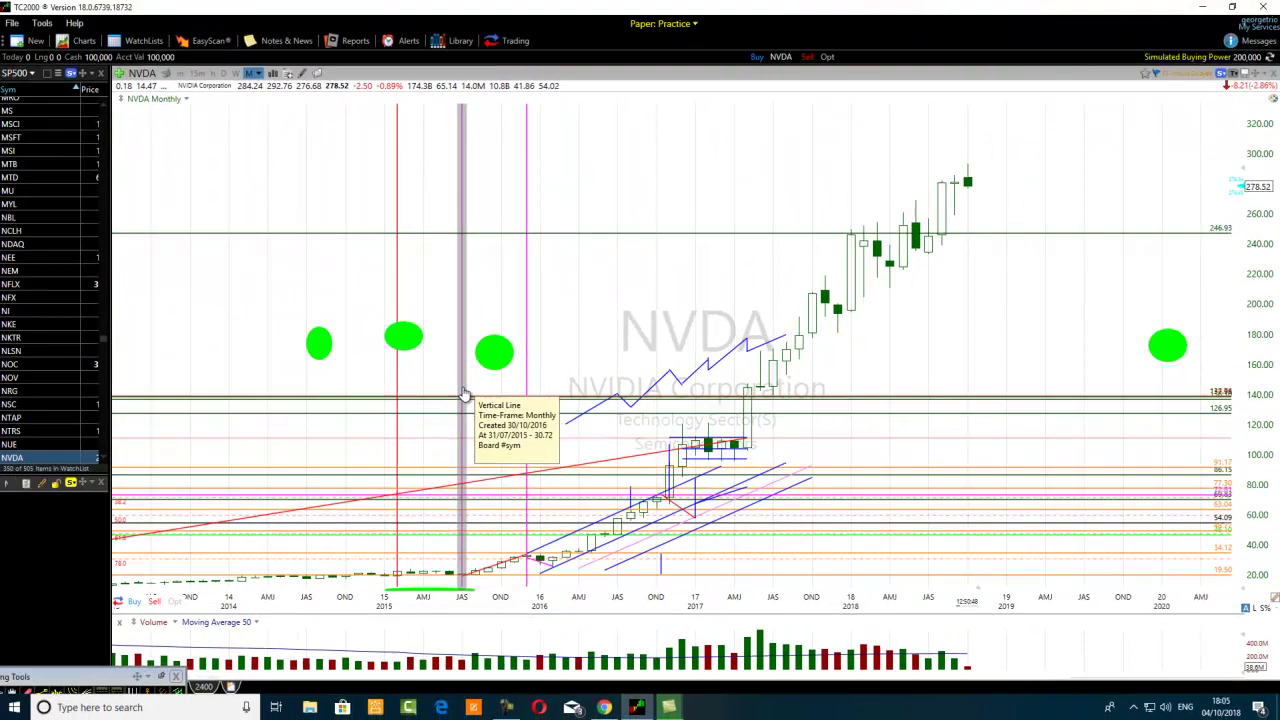
Step: Resize the volume pane so it takes up about a third of the chart height below the price history
scroll(474, 505, "down", 2)
scroll(538, 608, "down", 2)
scroll(617, 567, "down", 3)
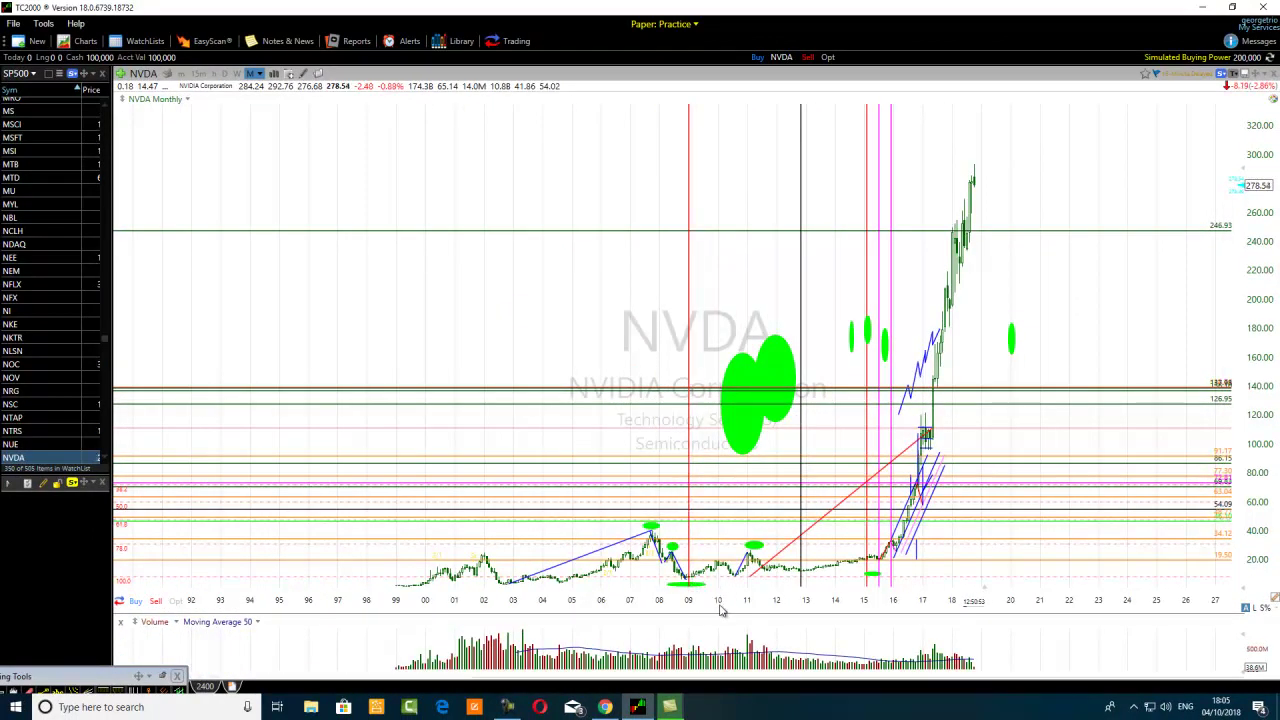
left_click_drag(720, 611, 771, 376)
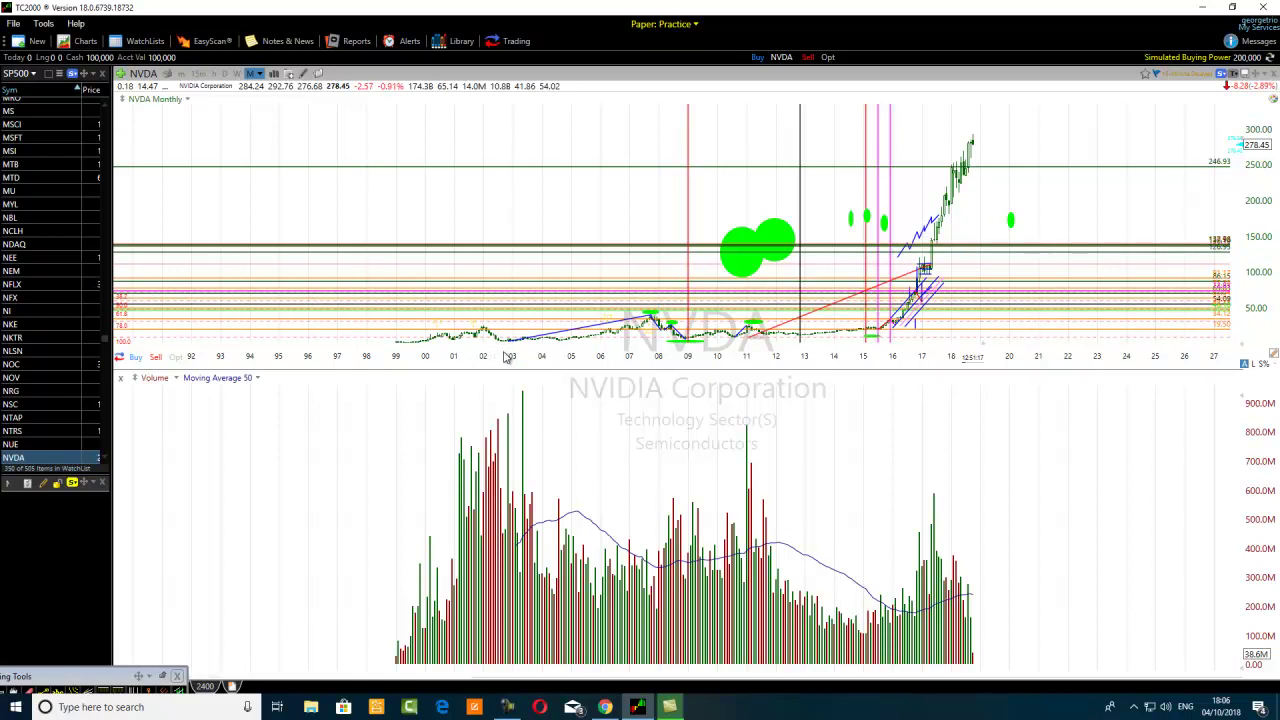
left_click_drag(514, 369, 488, 492)
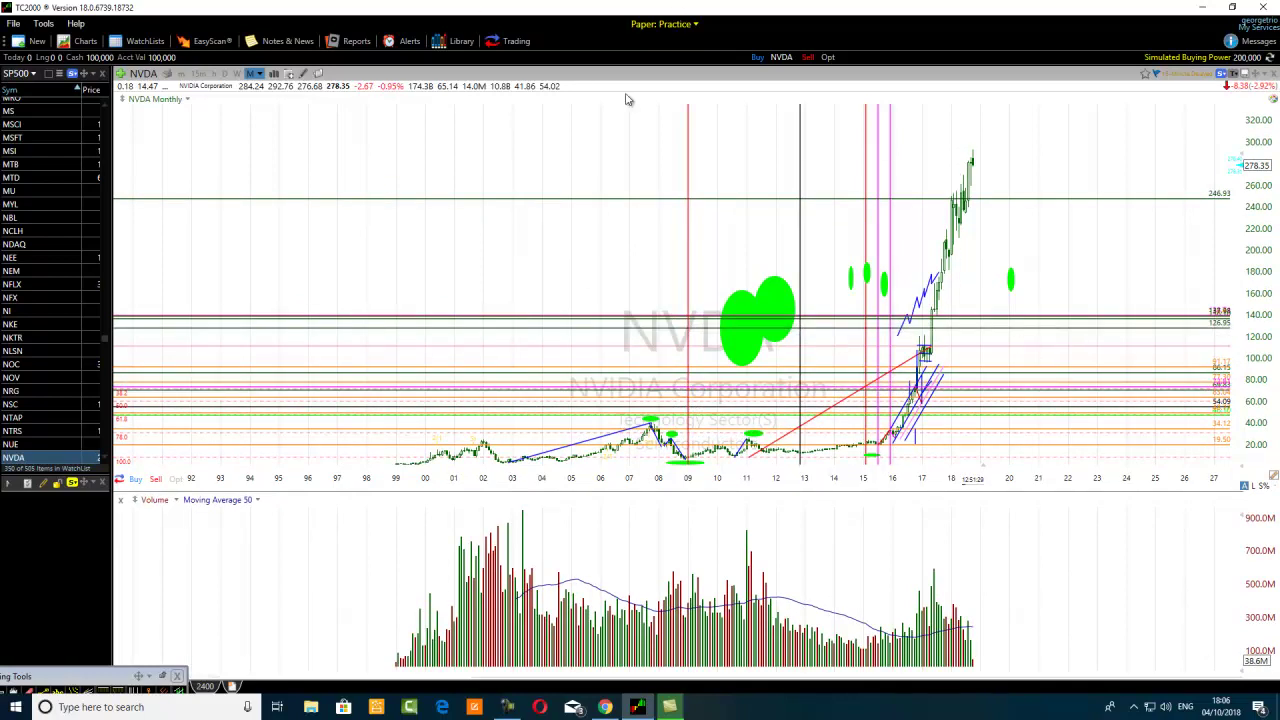
Step: Change the chart symbol back to AMD, Advanced Micro Devices
left_click(143, 76)
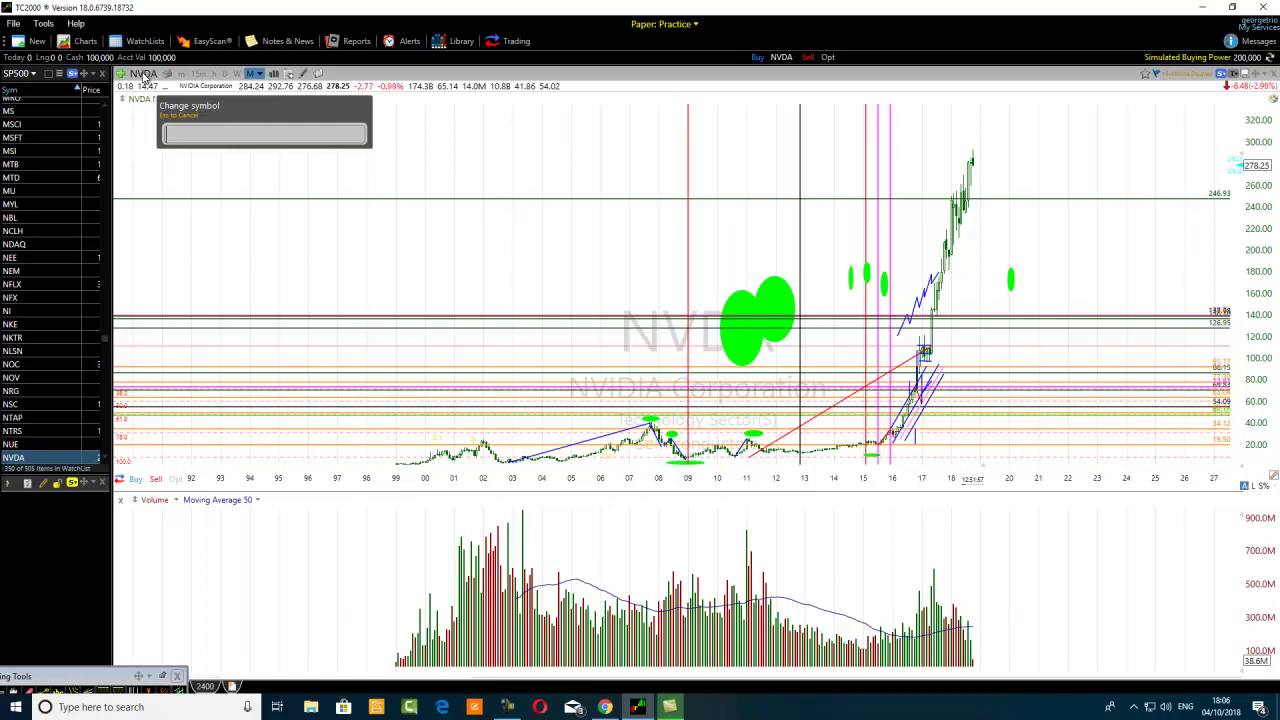
type("am")
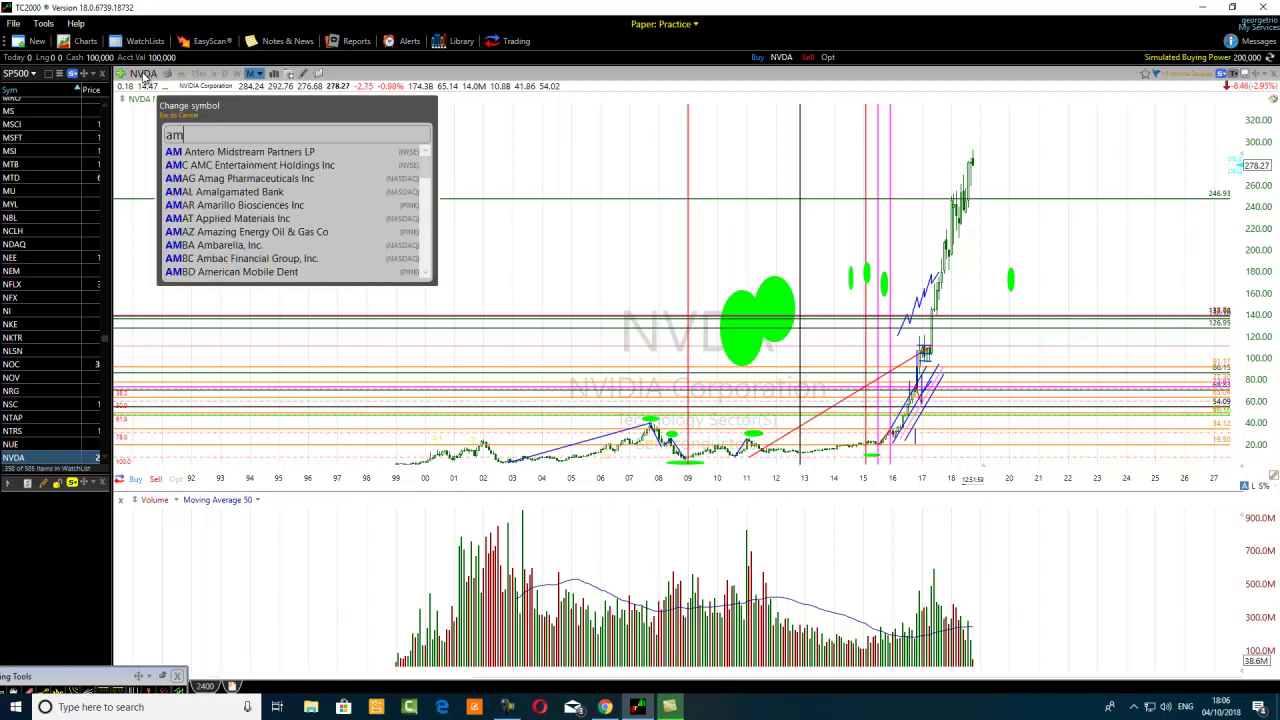
type("d")
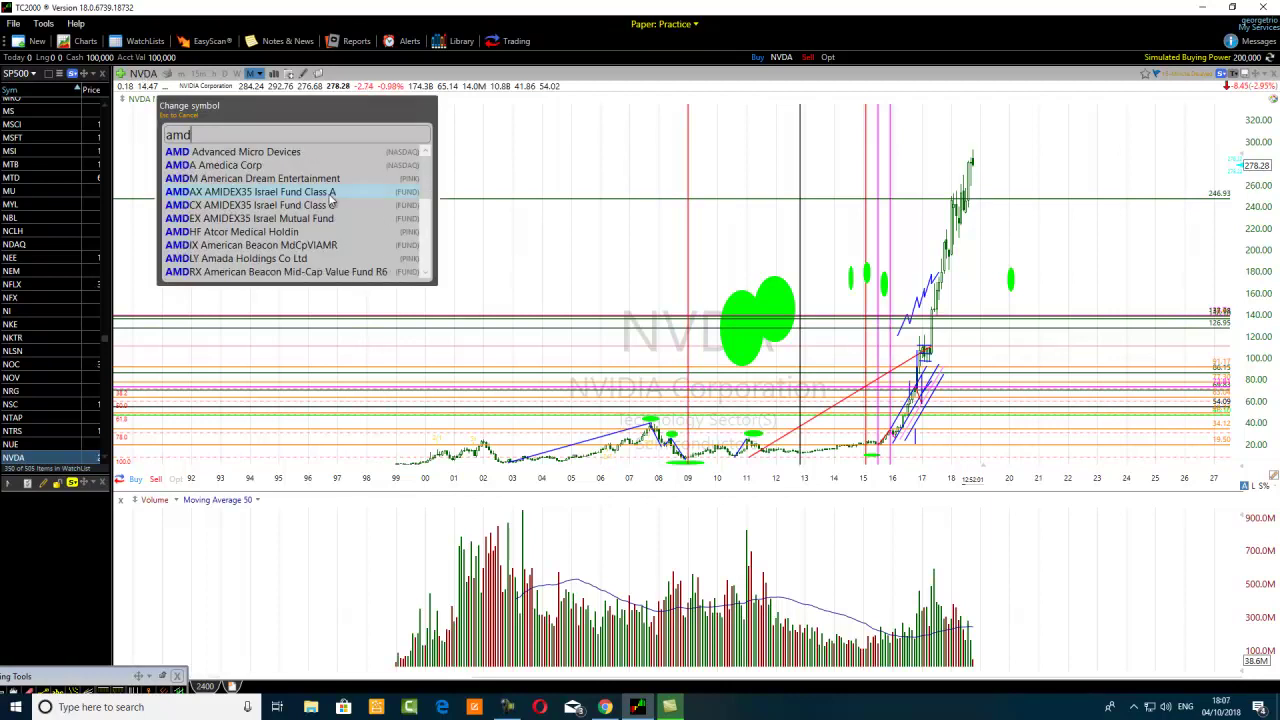
left_click(300, 152)
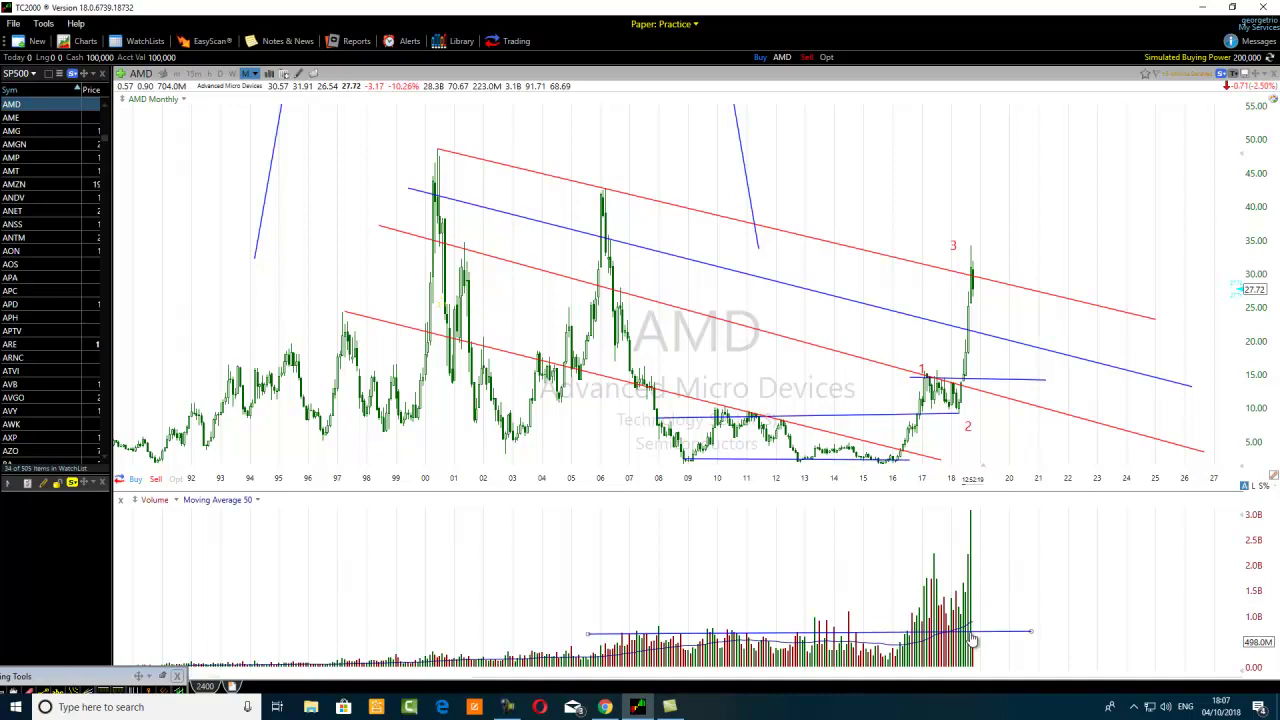
mouse_move(971, 640)
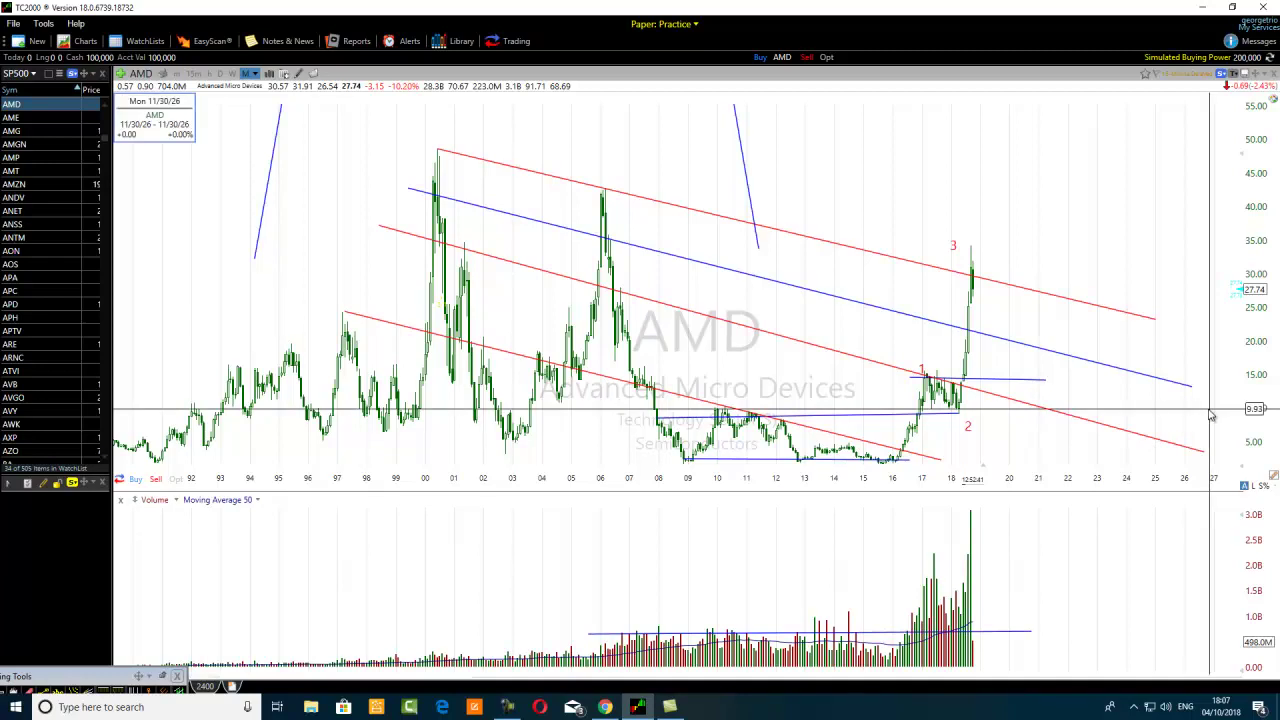
Step: Float the drawing tools over the volume pane and draw a vertical line from swing point 1 down to about 3 on the price scale
left_click(1048, 243)
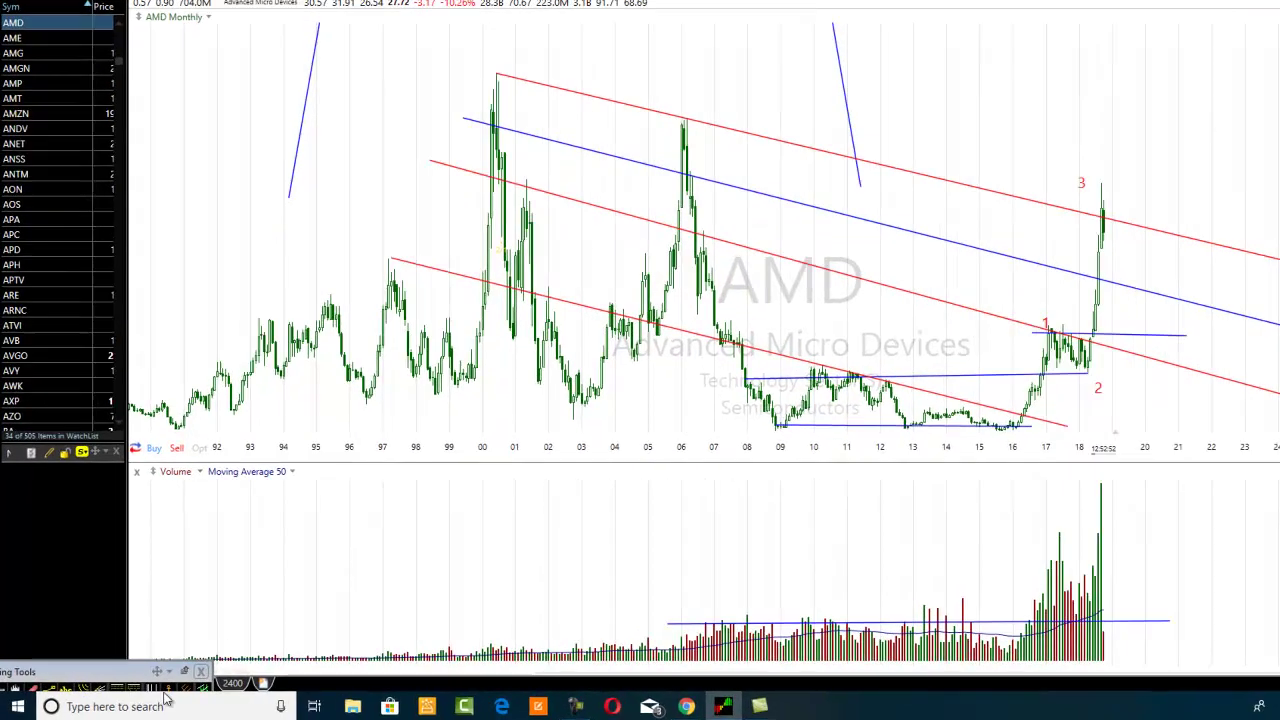
left_click(184, 671)
left_click_drag(210, 558, 296, 490)
left_click(301, 453)
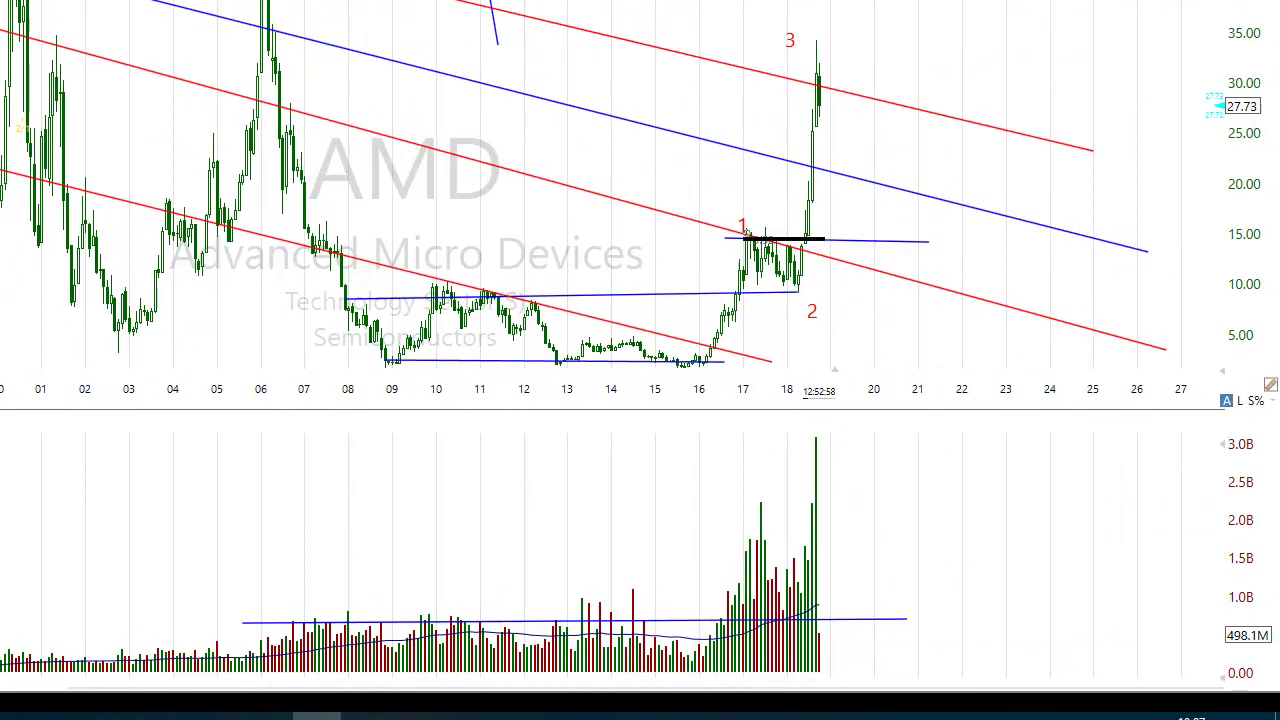
left_click_drag(745, 240, 745, 356)
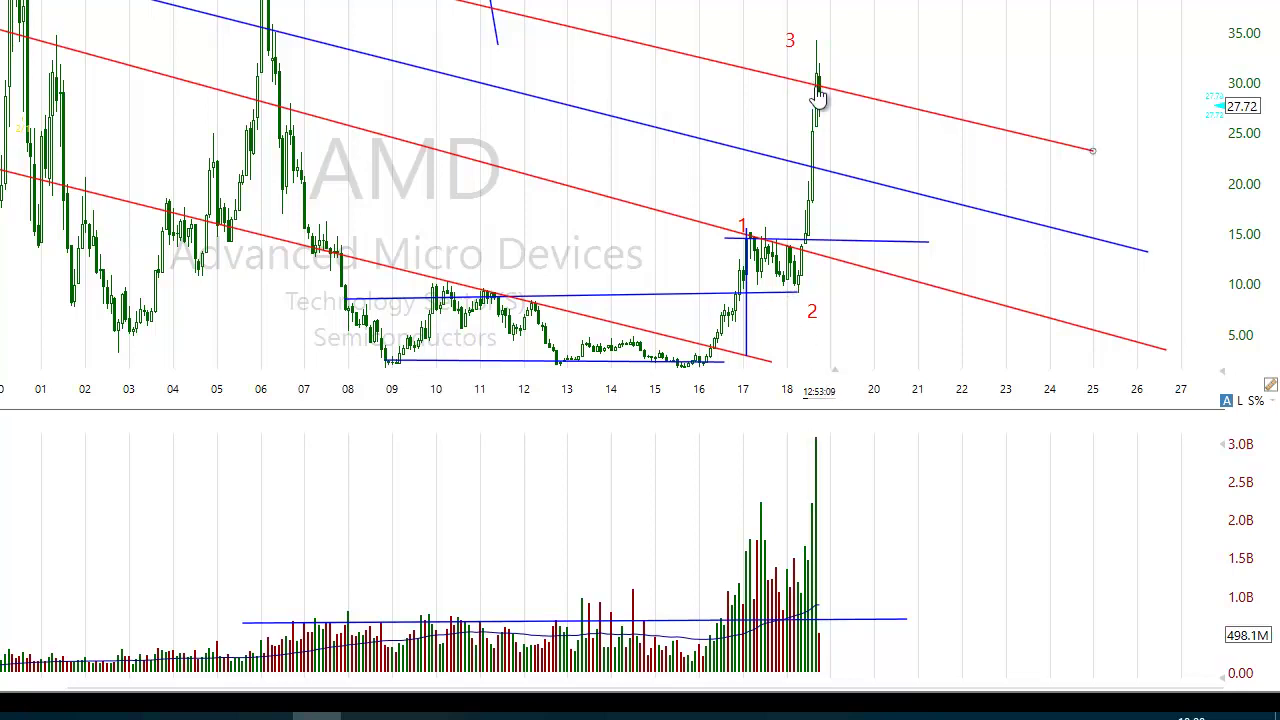
Step: Examine the monthly price candles and volume bars from swing point 1 through 2 to 3
mouse_move(818, 96)
mouse_move(818, 256)
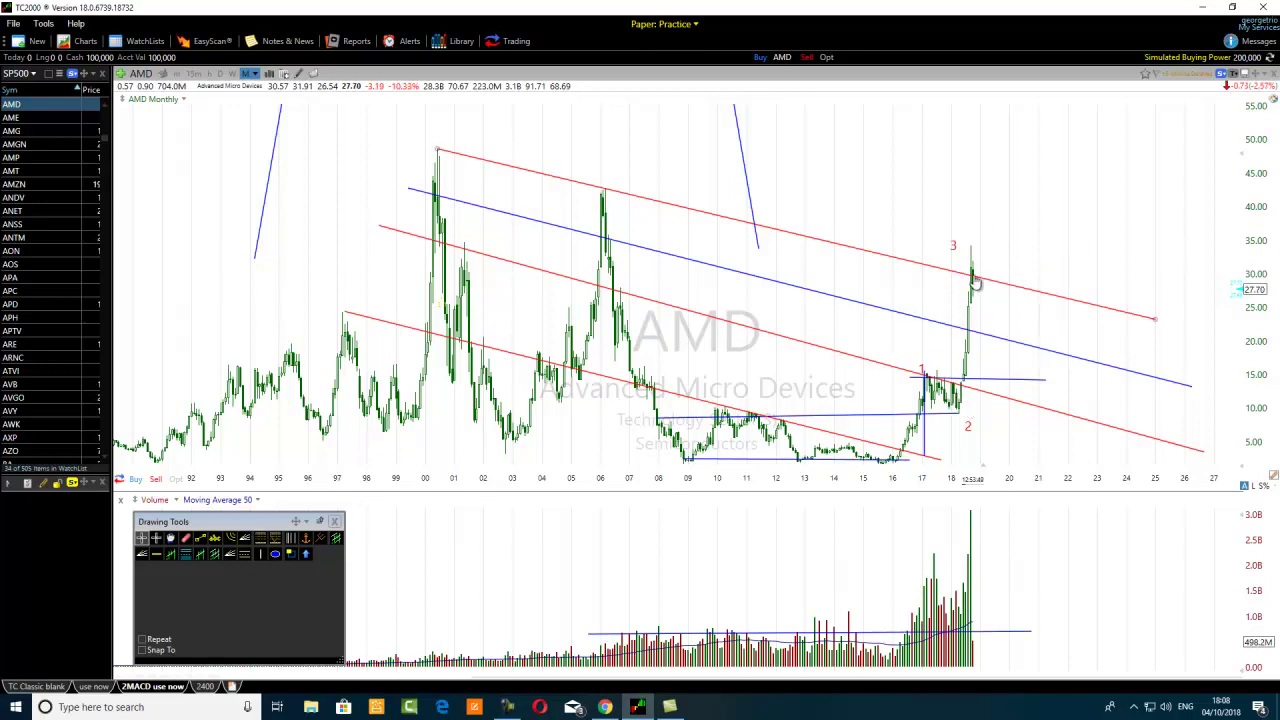
mouse_move(979, 280)
scroll(860, 625, "up", 3)
scroll(857, 625, "up", 3)
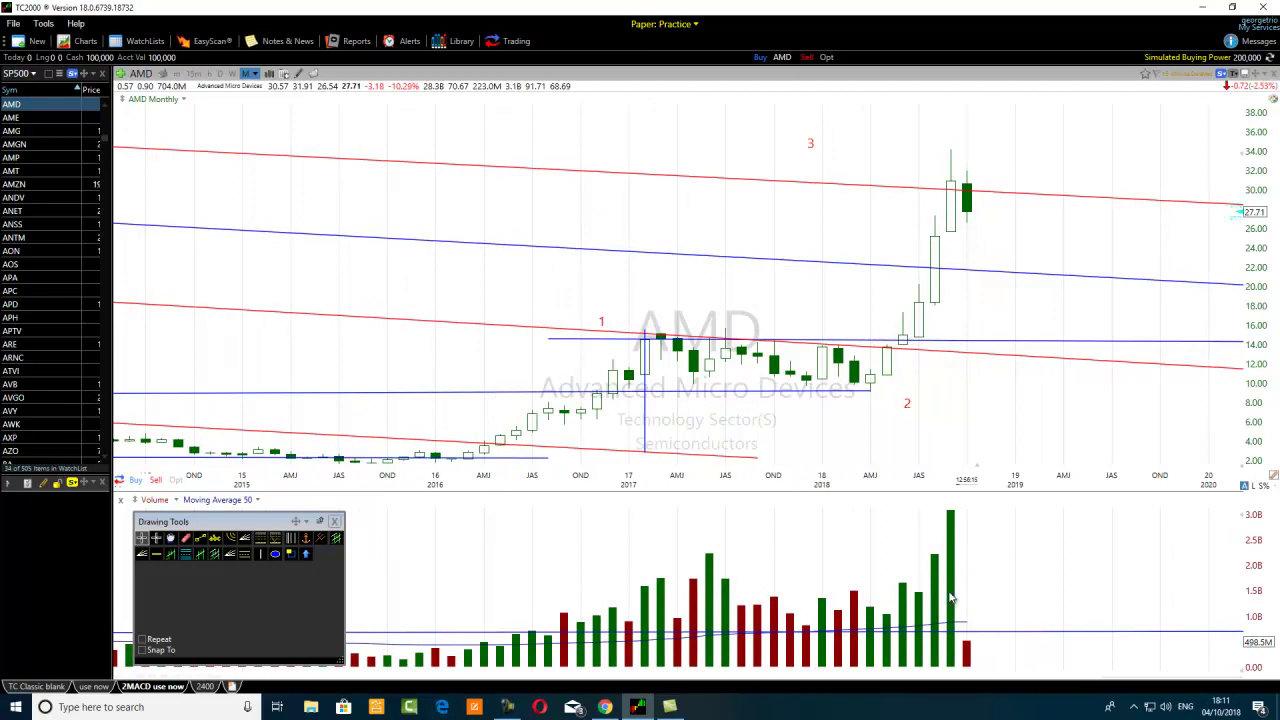
scroll(827, 535, "down", 1)
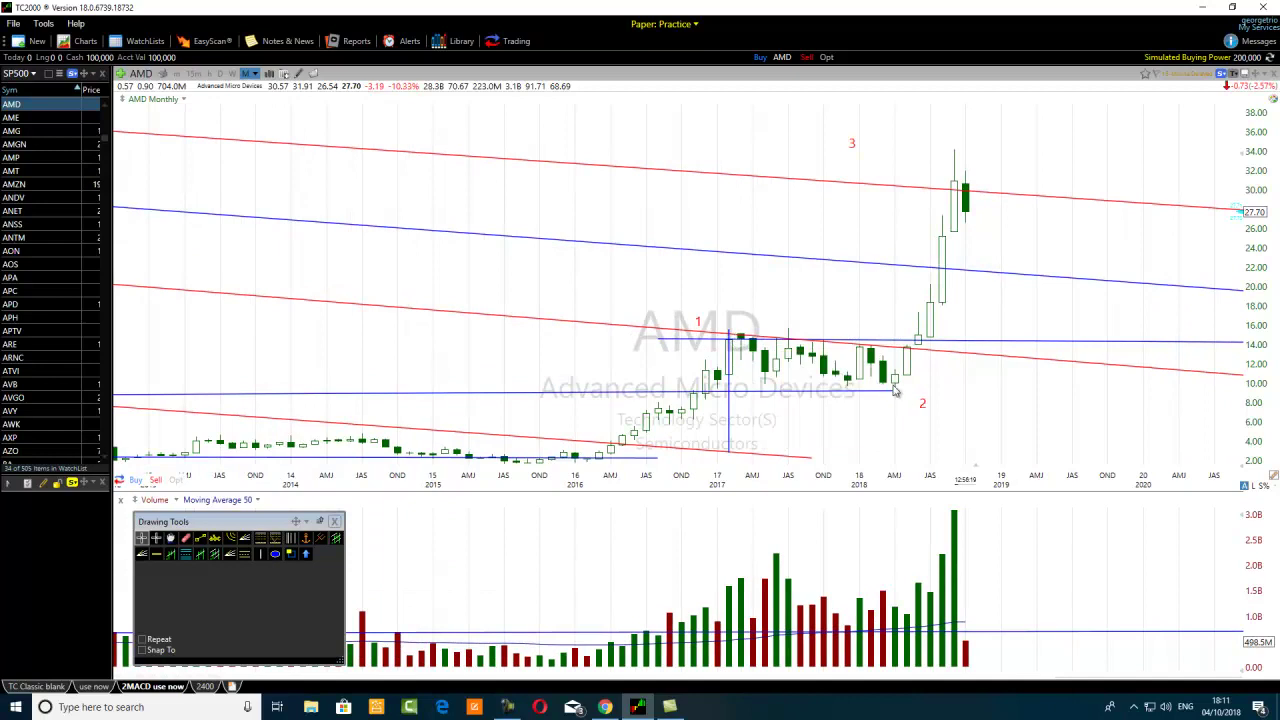
scroll(641, 428, "down", 3)
scroll(641, 428, "down", 2)
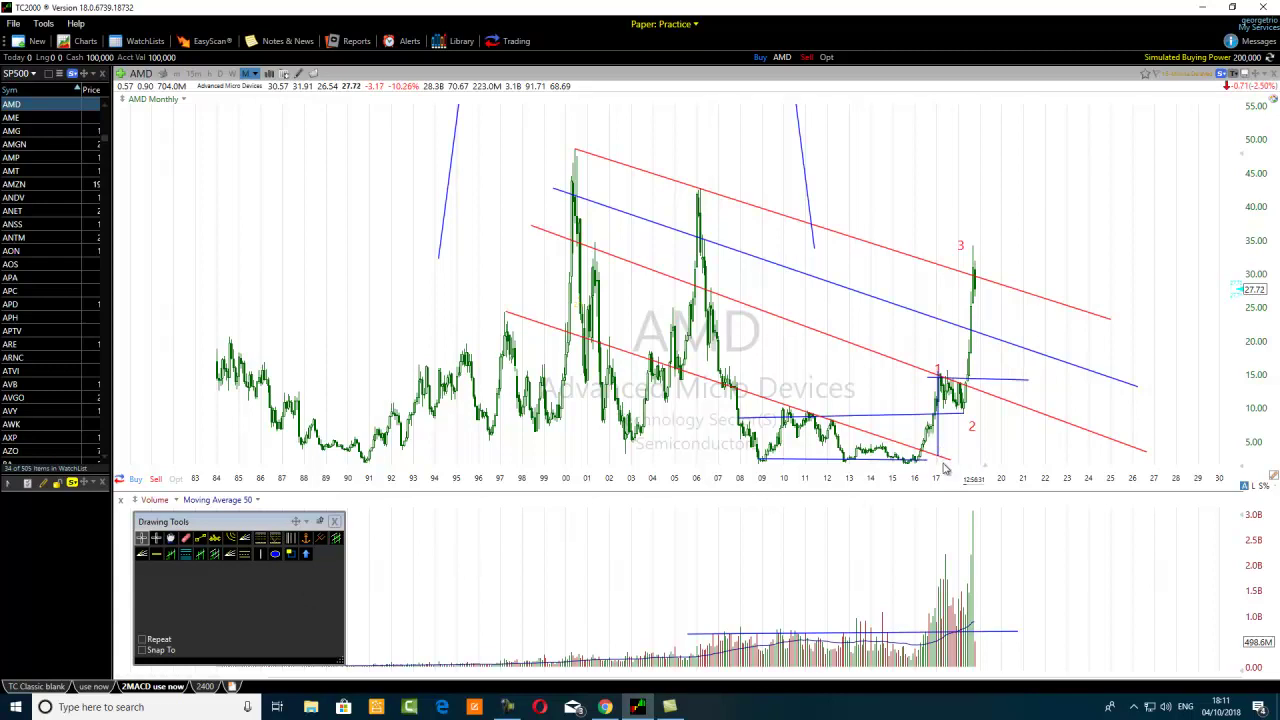
Step: Add a horizontal line at 15.52 by swing point 1 and move the vertical measuring line up so that it stands on it
left_click_drag(940, 463, 941, 470)
left_click(157, 553)
left_click(913, 371)
left_click_drag(940, 445, 955, 350)
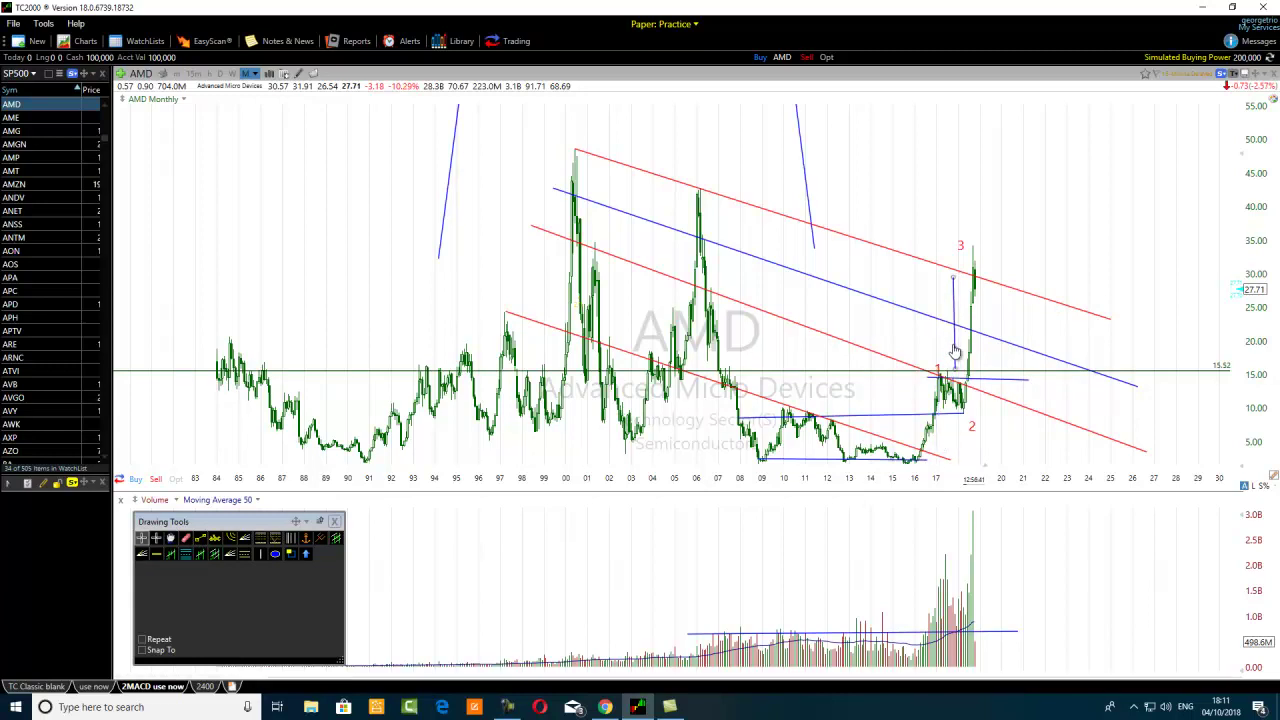
Step: Add a horizontal line at 29.63 at the measuring line's upper end and move the measuring line to stand on that level around 2021
left_click(156, 553)
left_click(949, 276)
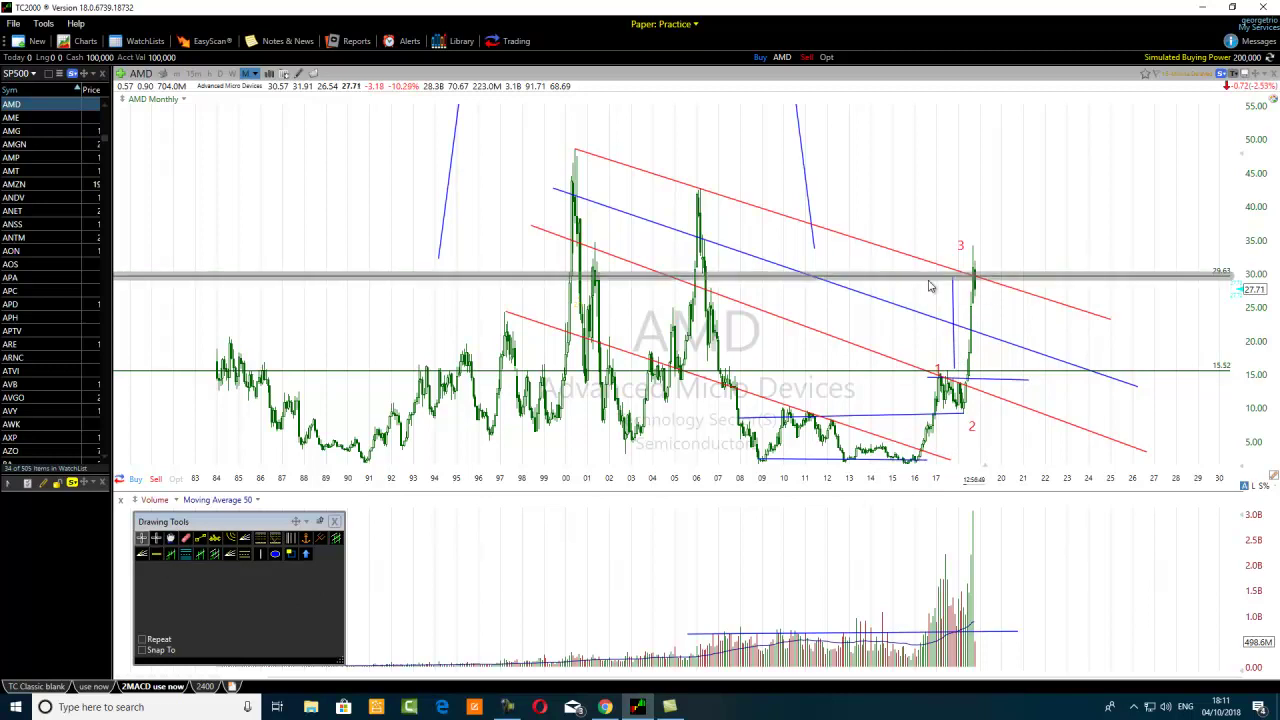
left_click_drag(957, 325, 1005, 215)
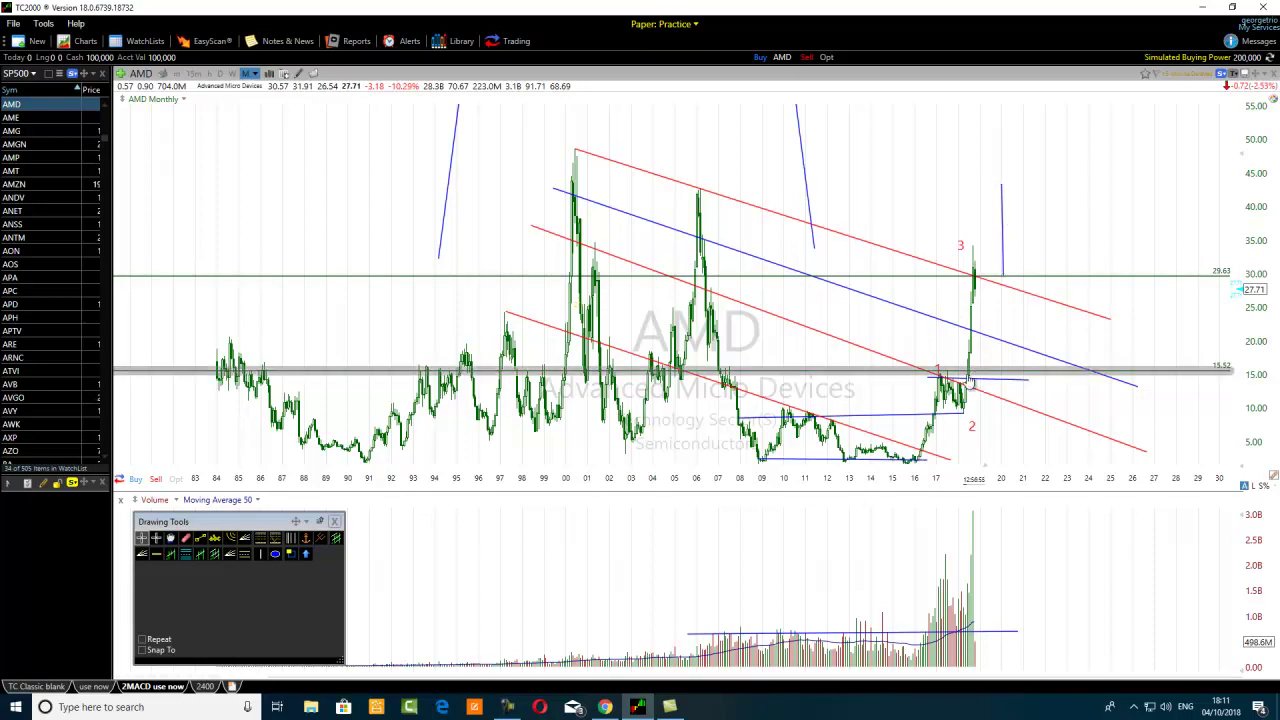
mouse_move(1007, 249)
left_mouse_down()
mouse_move(994, 442)
mouse_move(1006, 325)
mouse_move(935, 428)
mouse_move(1028, 240)
left_mouse_up()
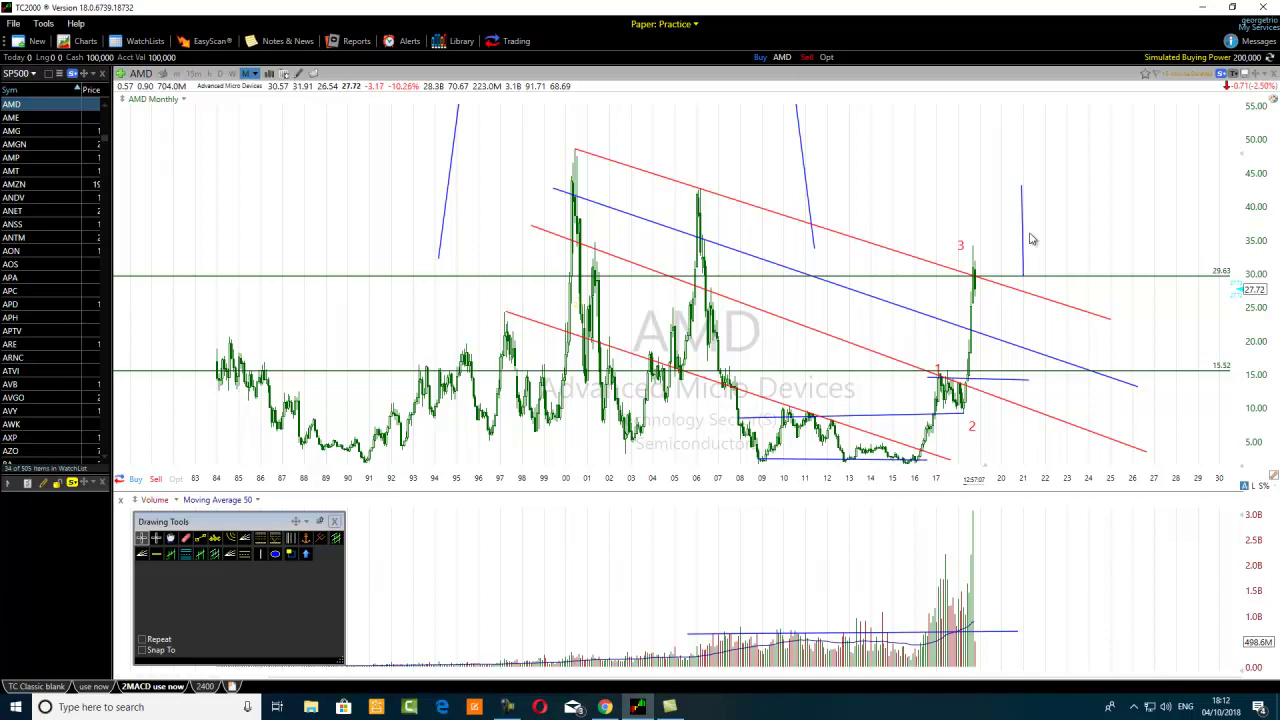
Step: Add a horizontal line at 43.06 at the measuring line's upper end and shift the measuring line over to 2024
left_click(156, 554)
left_click(982, 187)
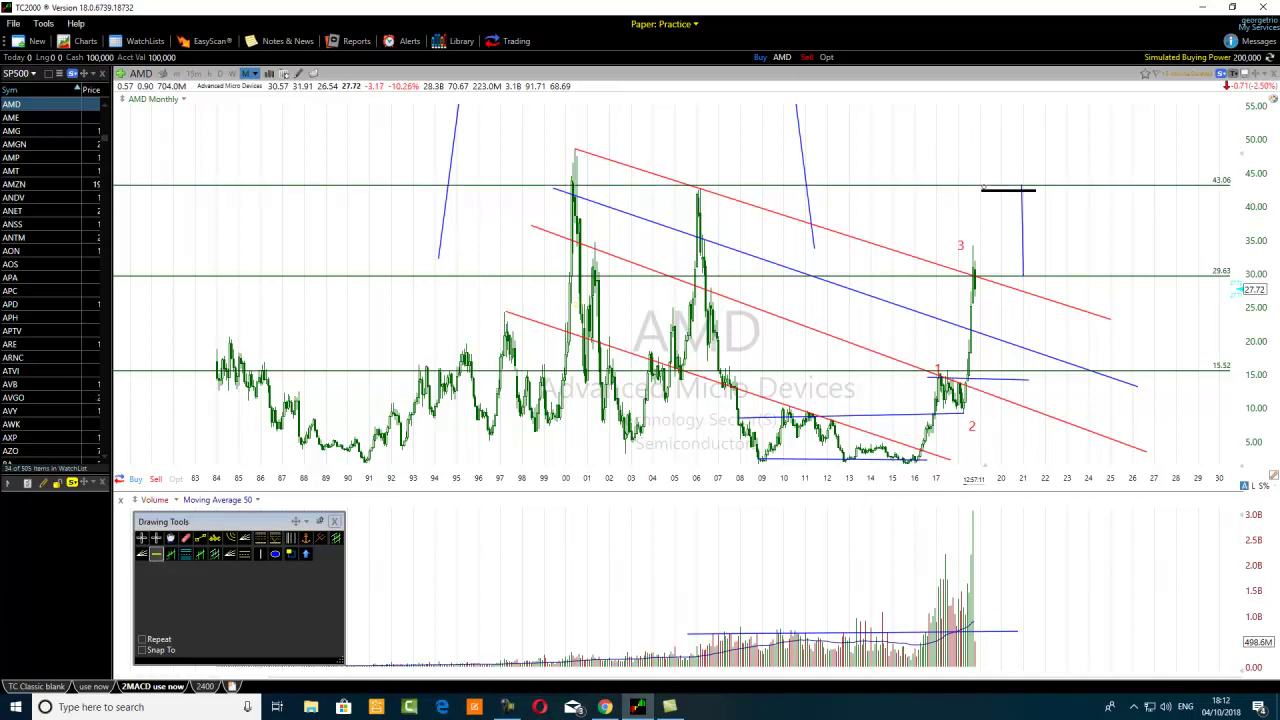
mouse_move(1030, 186)
left_mouse_down()
mouse_move(1053, 186)
mouse_move(1074, 137)
mouse_move(1069, 200)
mouse_move(1077, 126)
mouse_move(1083, 151)
mouse_move(1094, 126)
mouse_move(1095, 229)
left_mouse_up()
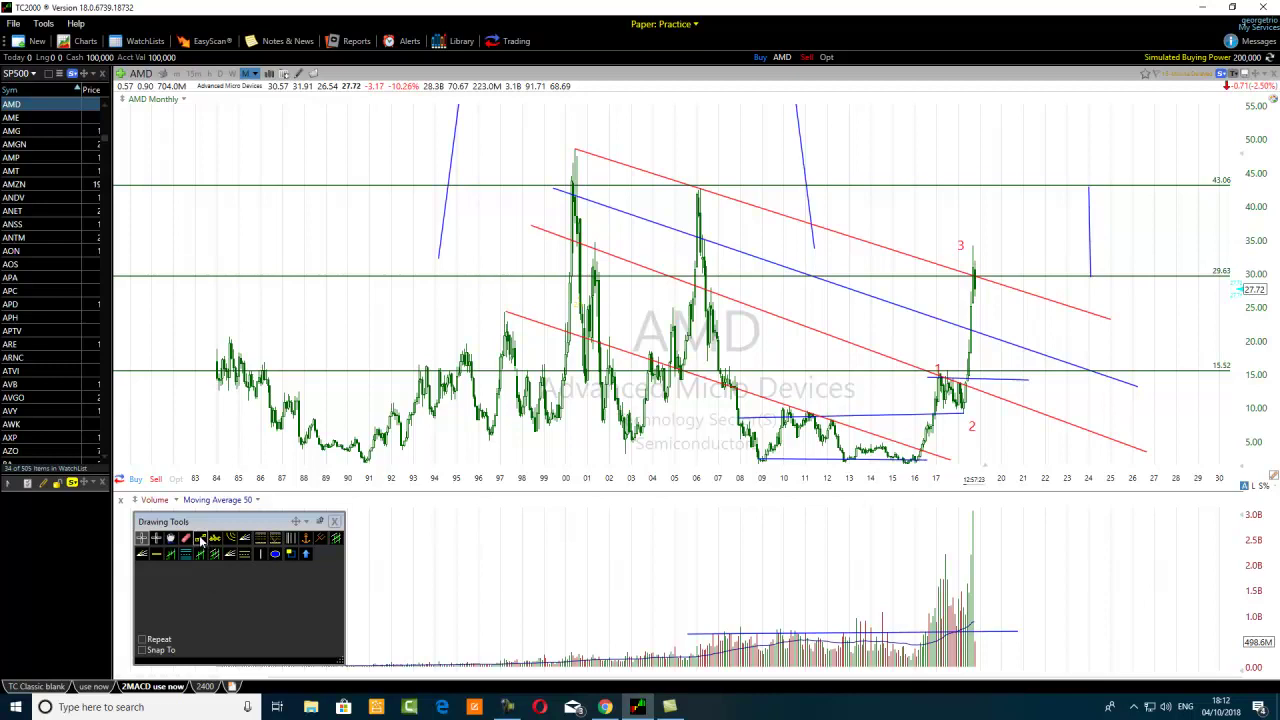
Step: Mark the midpoint at 35.81, halve the measuring line, stand it on the 43.06 level and put a horizontal line at 49.66
left_click(157, 556)
left_click(1010, 233)
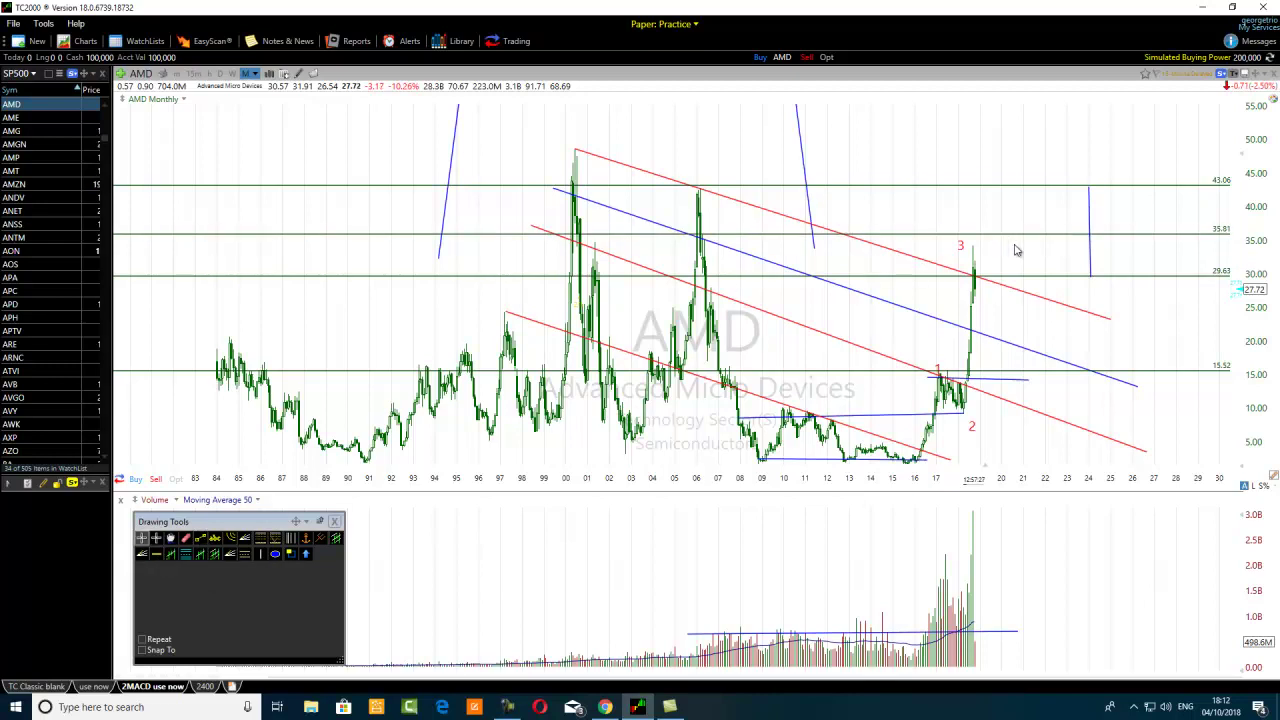
mouse_move(1090, 188)
left_mouse_down()
mouse_move(1092, 245)
mouse_move(1096, 169)
left_mouse_up()
left_click_drag(1092, 233, 1089, 148)
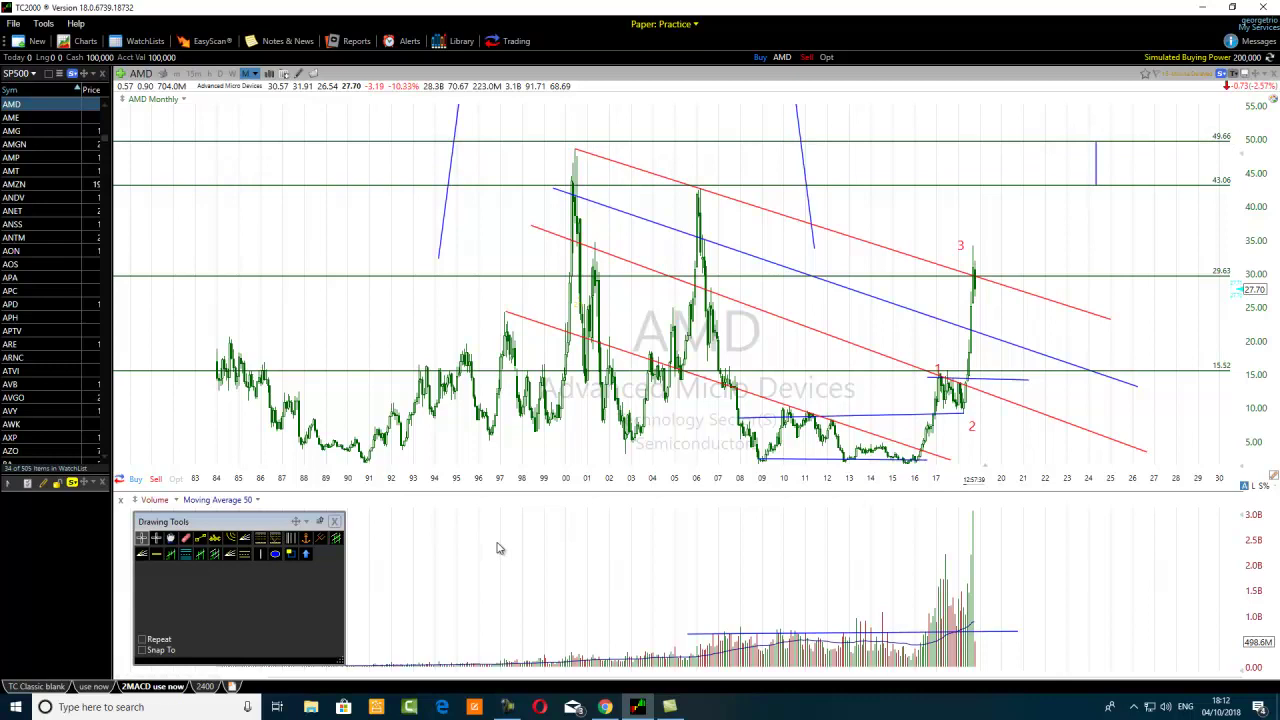
left_click_drag(1095, 149, 1095, 148)
Step: Check the level midway between 29.63 and 43.06 with the crosshair and examine the volume around the 2018 rally
middle_click(1058, 241)
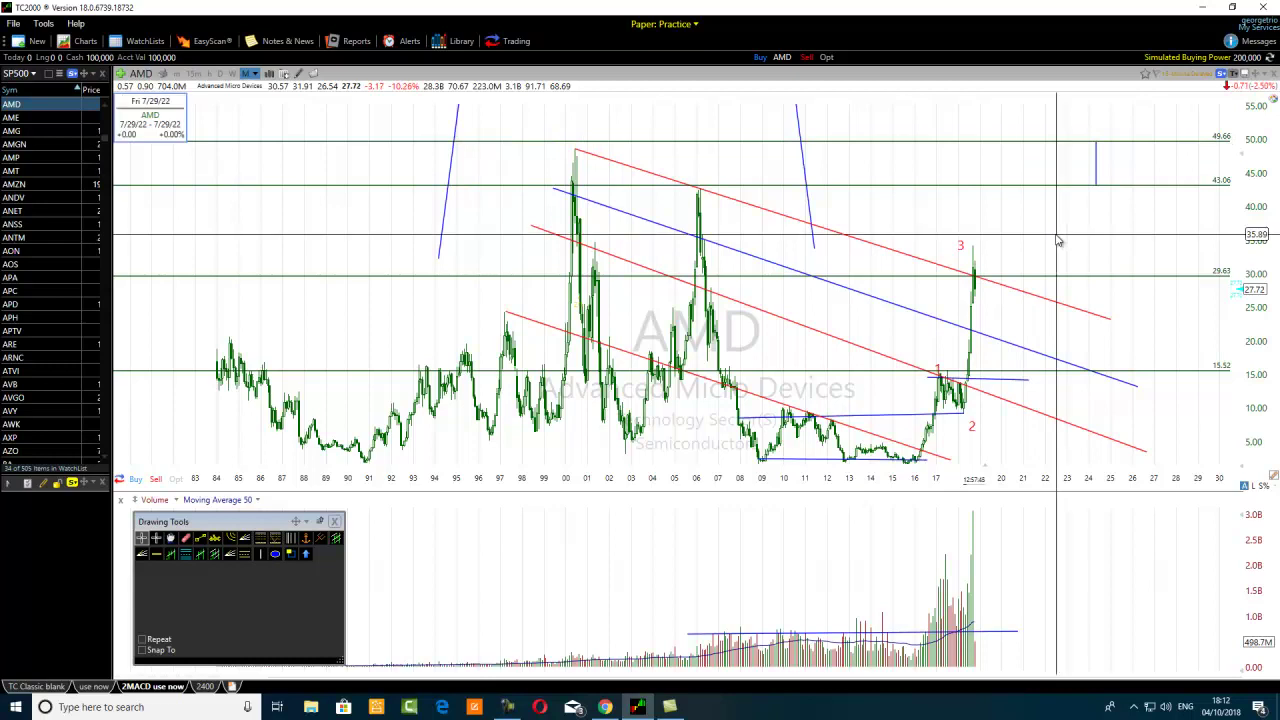
middle_click(1060, 238)
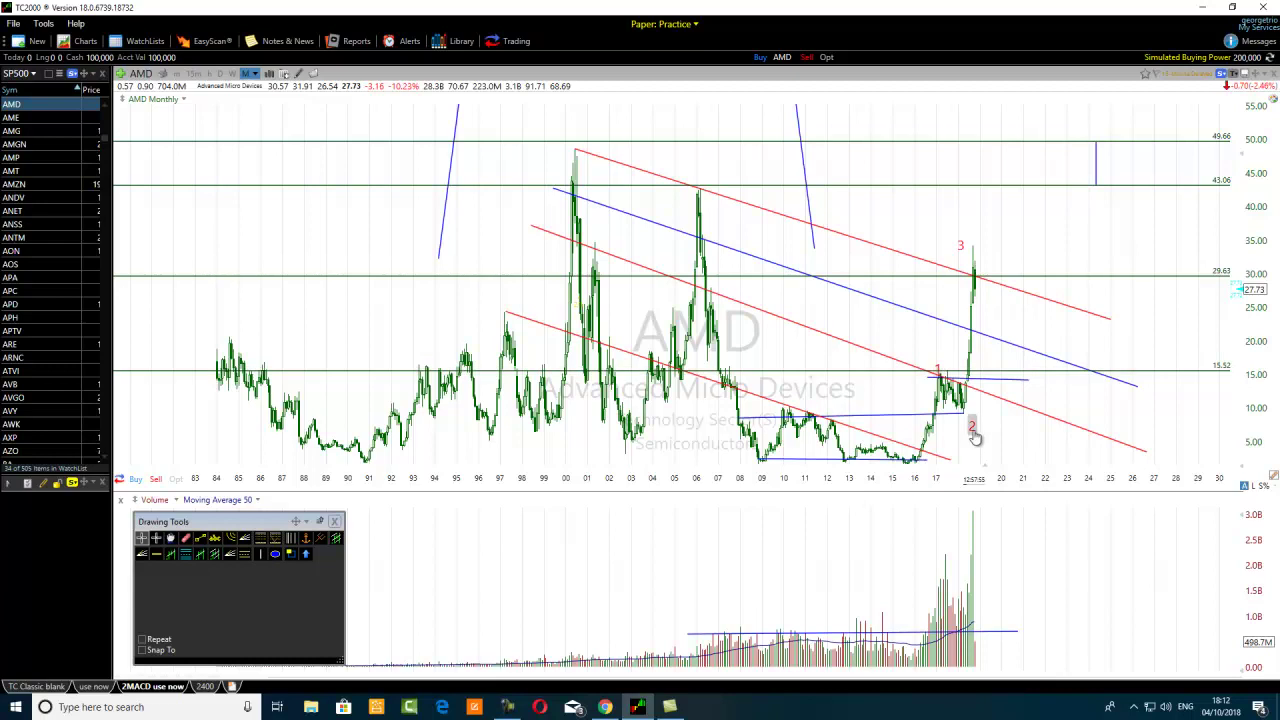
mouse_move(981, 337)
scroll(808, 664, "up", 5)
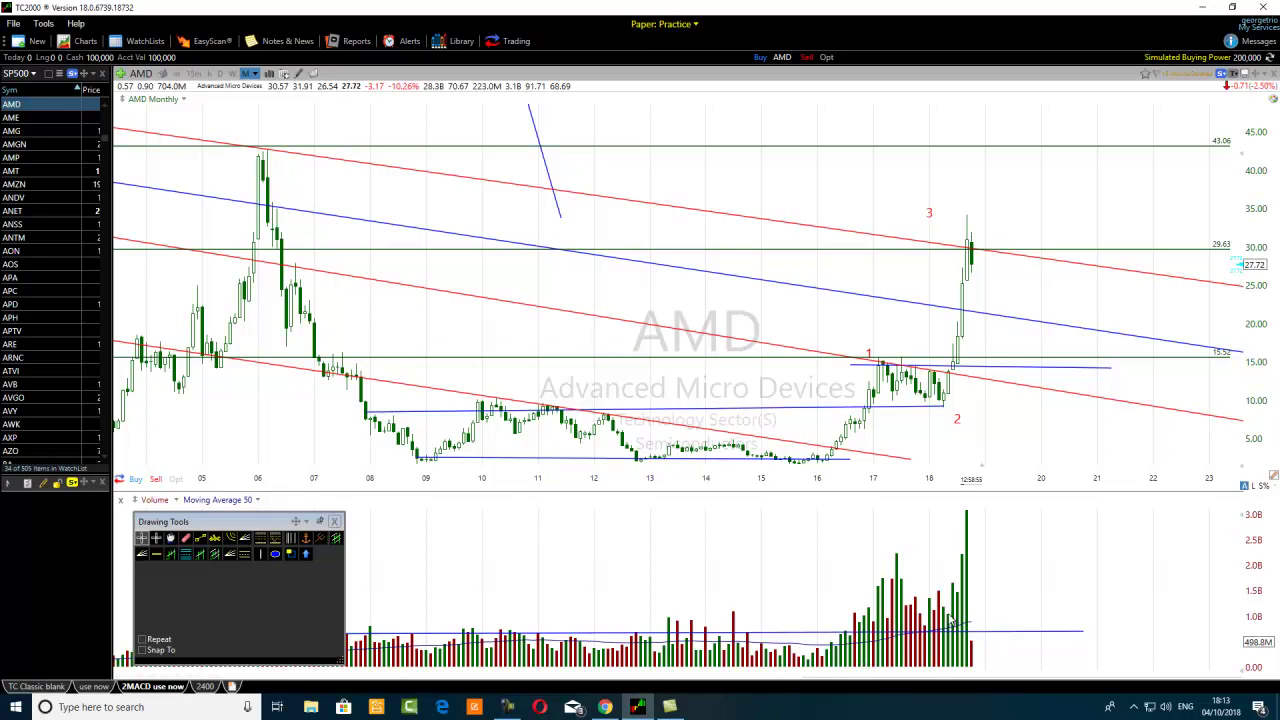
scroll(940, 608, "down", 2)
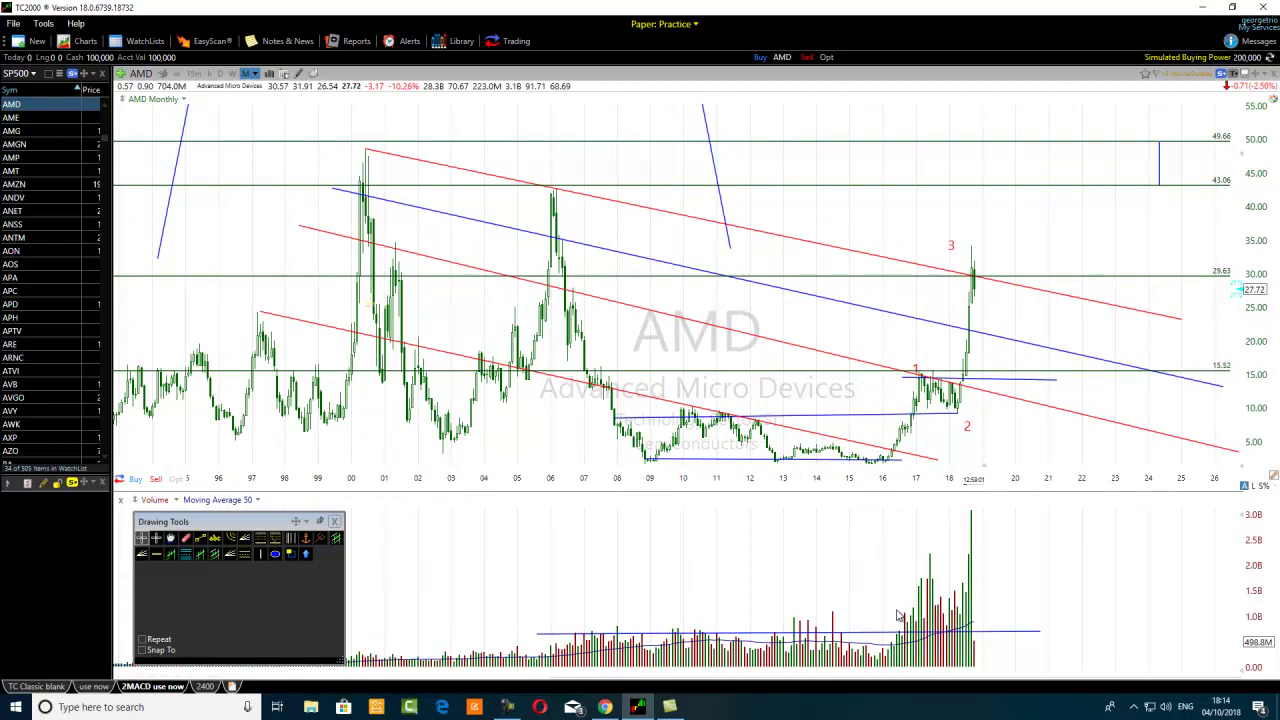
scroll(897, 615, "down", 2)
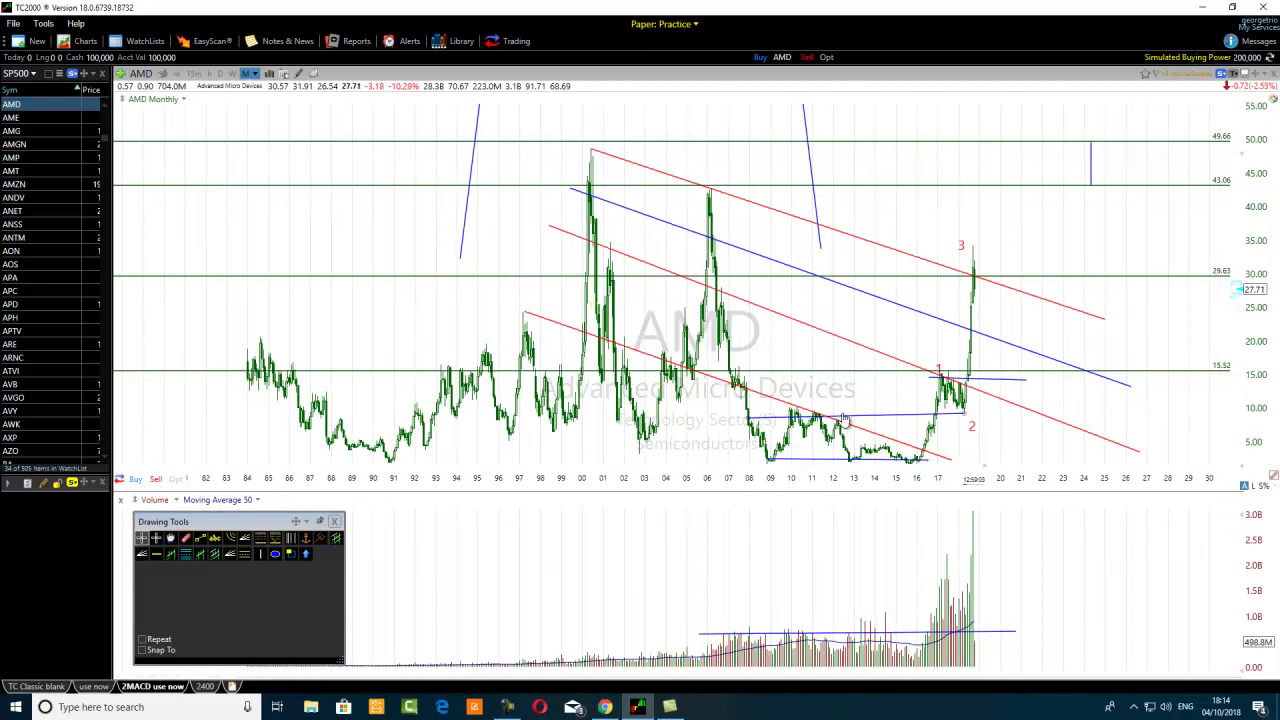
Step: Draw a short vertical trial line at the 2015 base below the lowest red trend line and erase it
left_click(202, 539)
mouse_move(900, 412)
left_mouse_down()
mouse_move(913, 461)
mouse_move(903, 446)
left_mouse_up()
mouse_move(903, 424)
left_click_drag(904, 444, 898, 469)
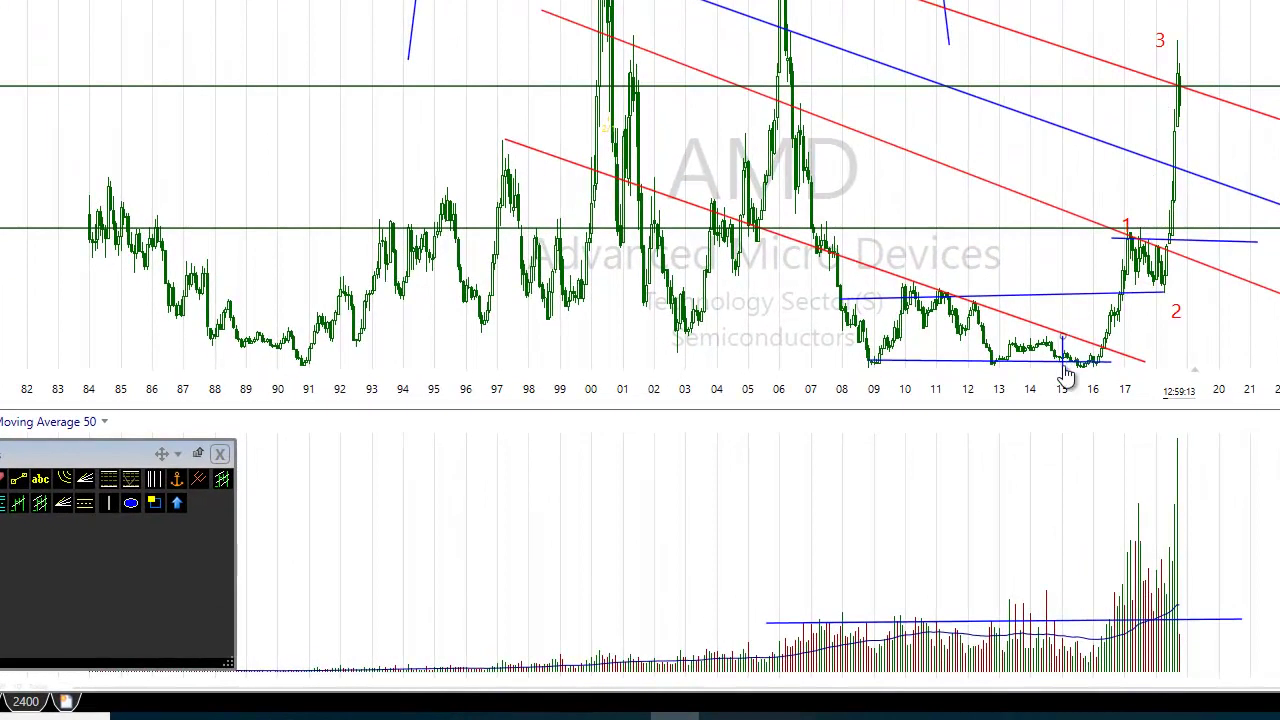
mouse_move(1066, 375)
left_mouse_down()
mouse_move(858, 390)
mouse_move(497, 354)
left_mouse_up()
mouse_move(5, 490)
left_mouse_down()
mouse_move(330, 452)
mouse_move(474, 350)
mouse_move(503, 358)
mouse_move(425, 416)
left_mouse_up()
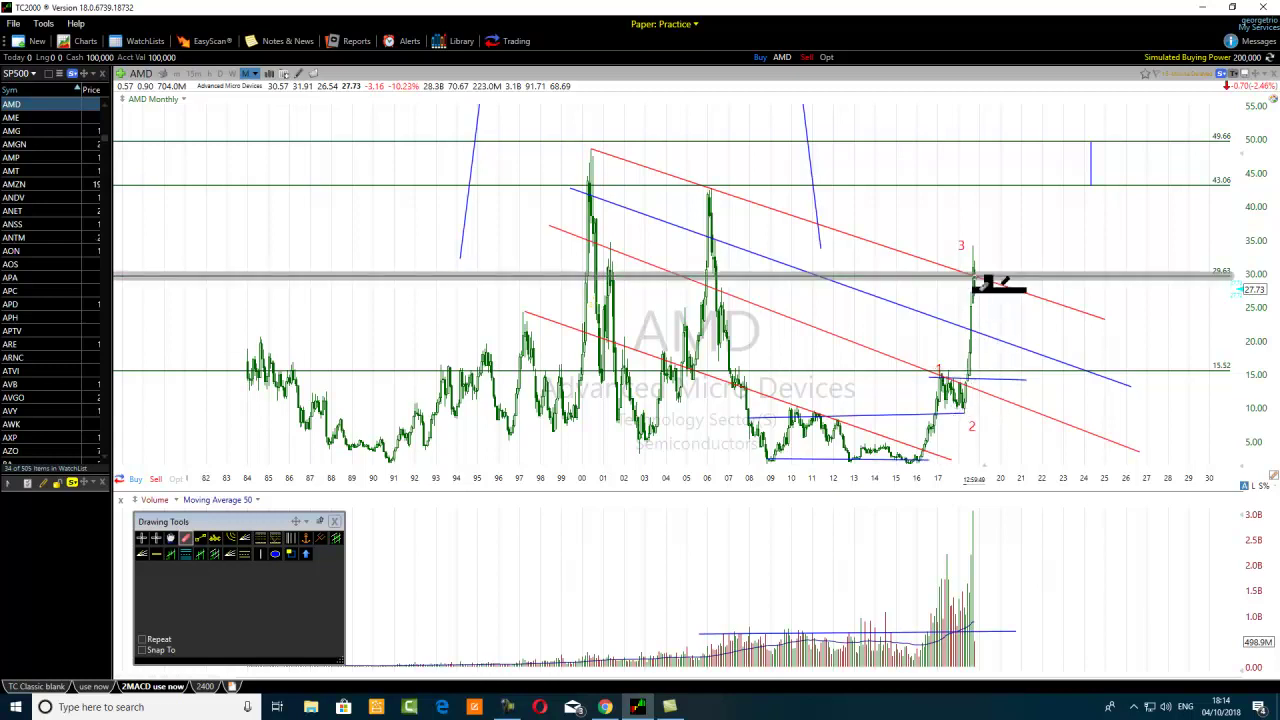
Step: Move the swing label 3 above the 49.66 line and bring it back beside the 2018 peak
left_click(141, 537)
left_click_drag(961, 252, 1019, 134)
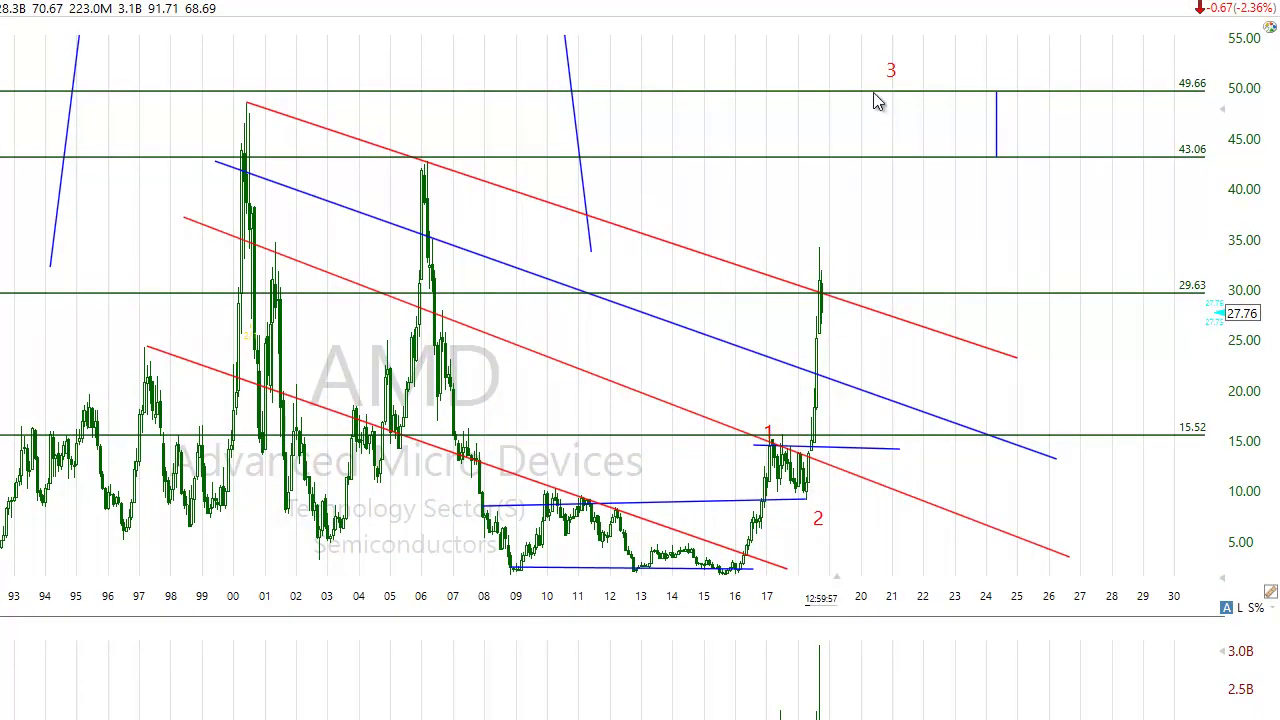
left_click_drag(889, 74, 813, 264)
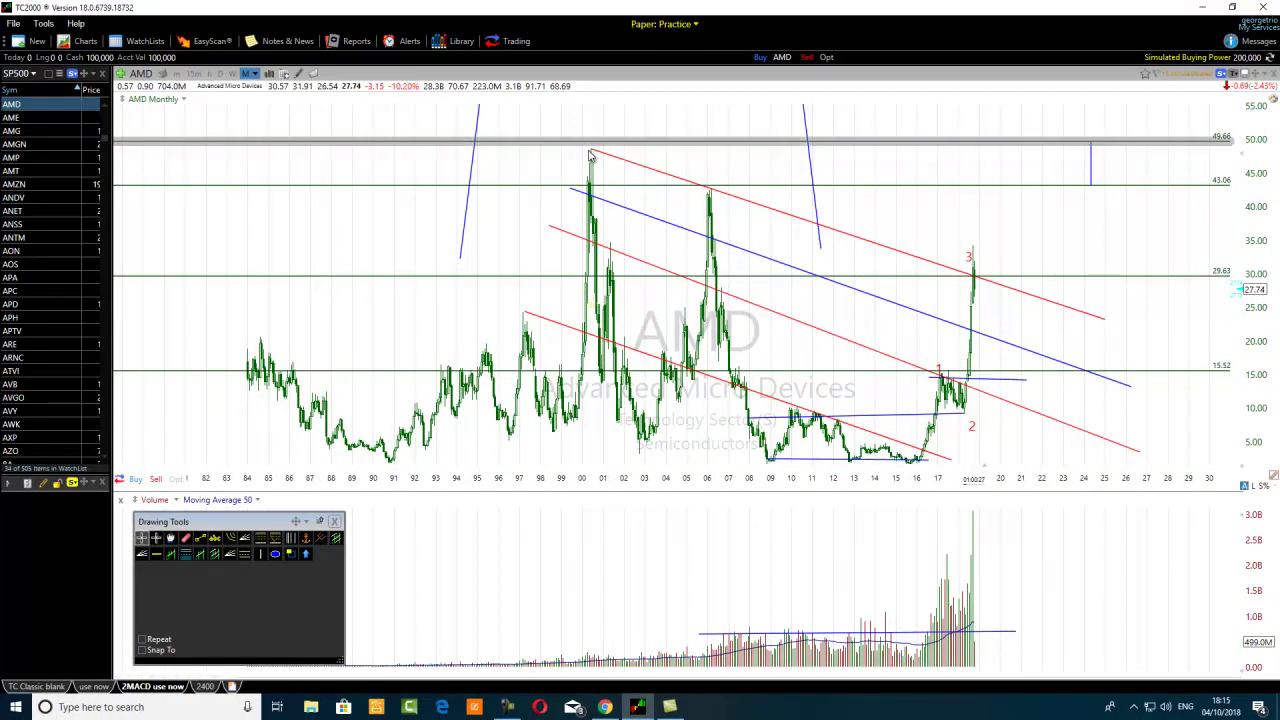
Step: Compare the volume under the 2000 price peak with the volume of the 2016 to 2018 advance
left_click(592, 655)
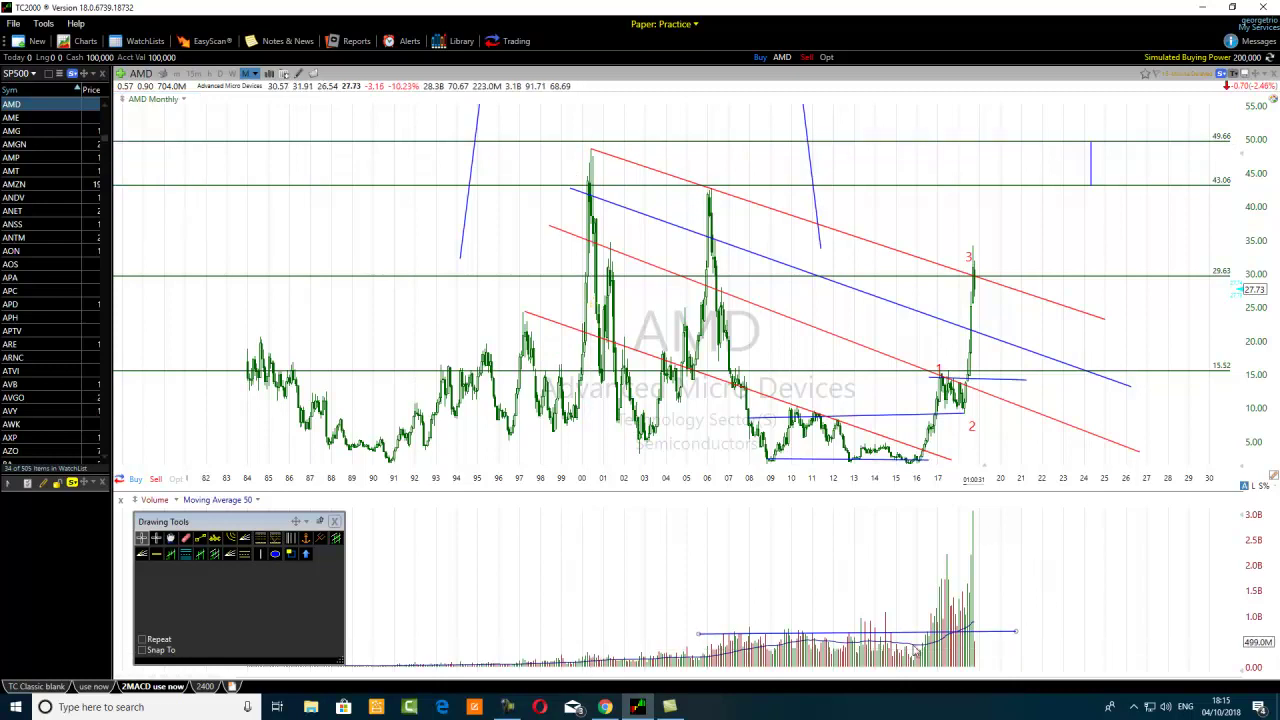
scroll(764, 628, "up", 2)
scroll(764, 628, "up", 2)
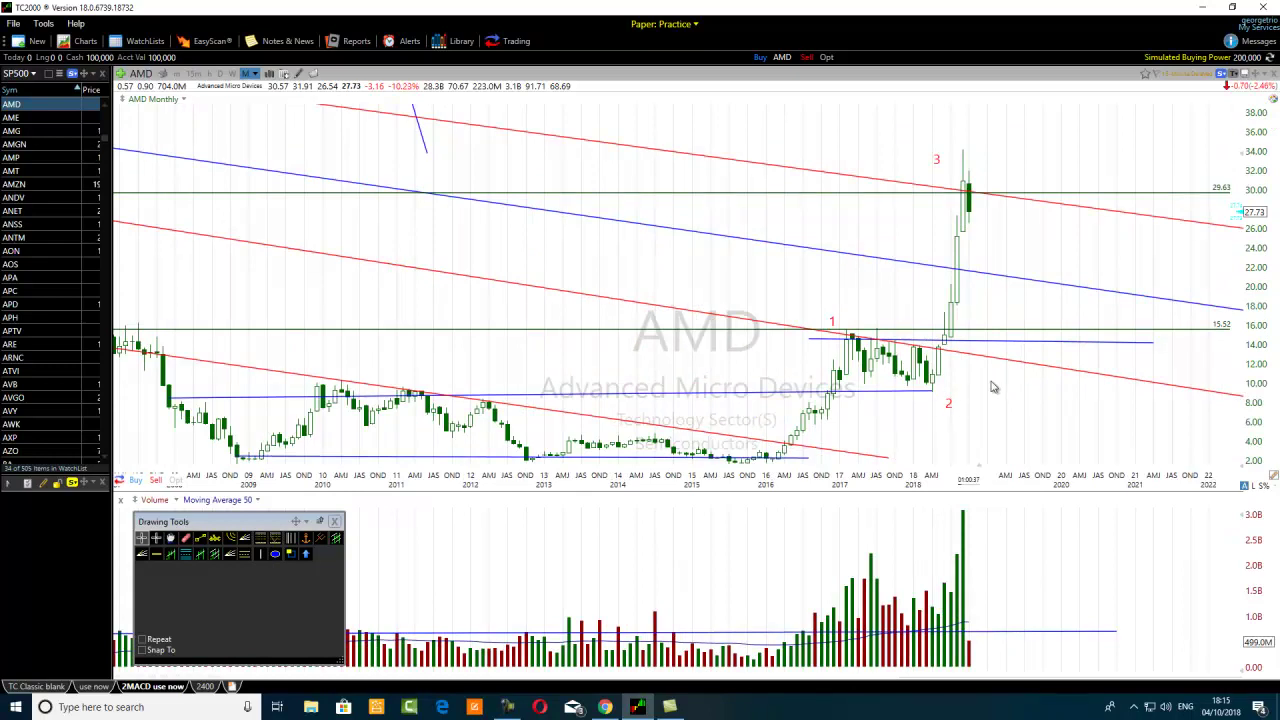
scroll(993, 387, "down", 2)
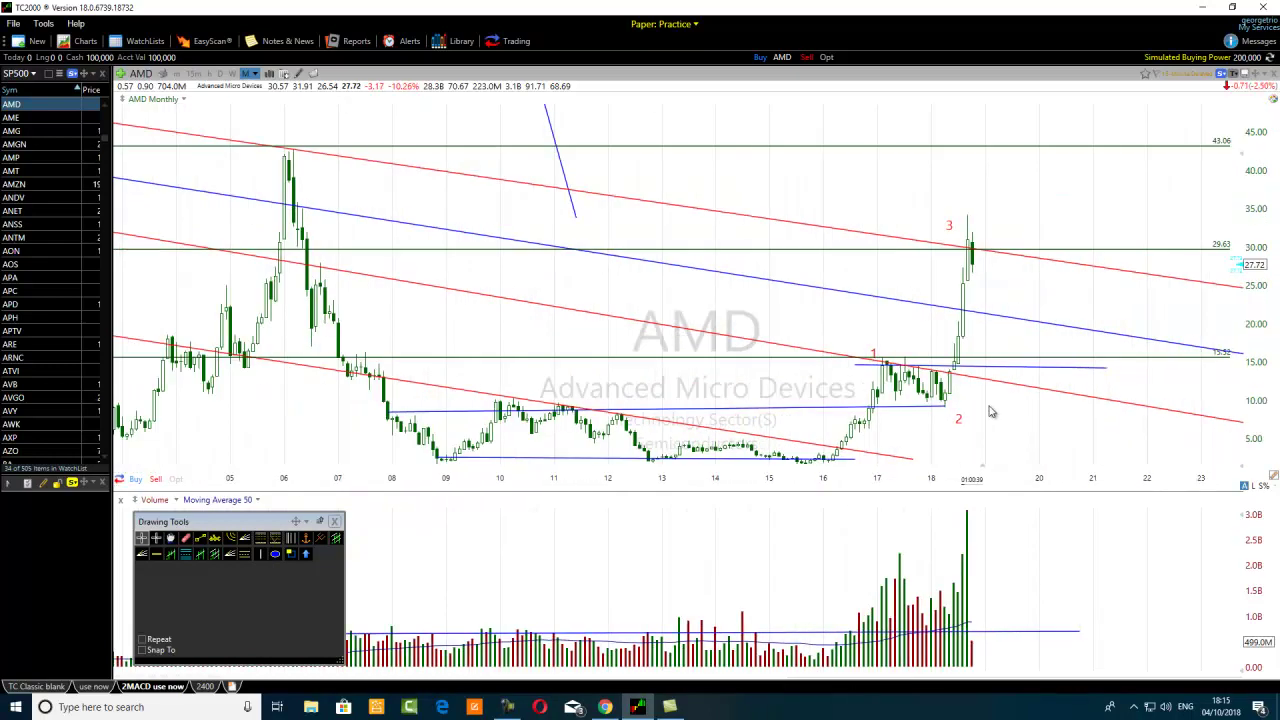
scroll(920, 598, "up", 1)
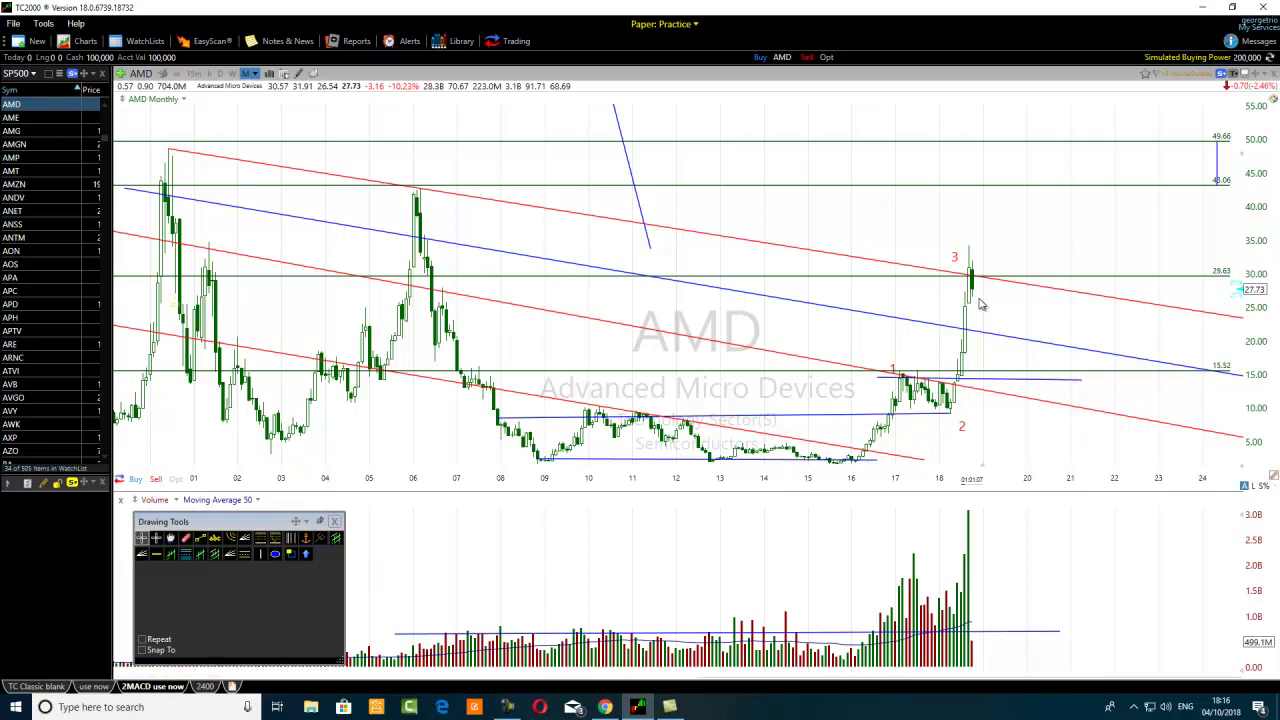
scroll(440, 392, "down", 3)
scroll(444, 408, "down", 1)
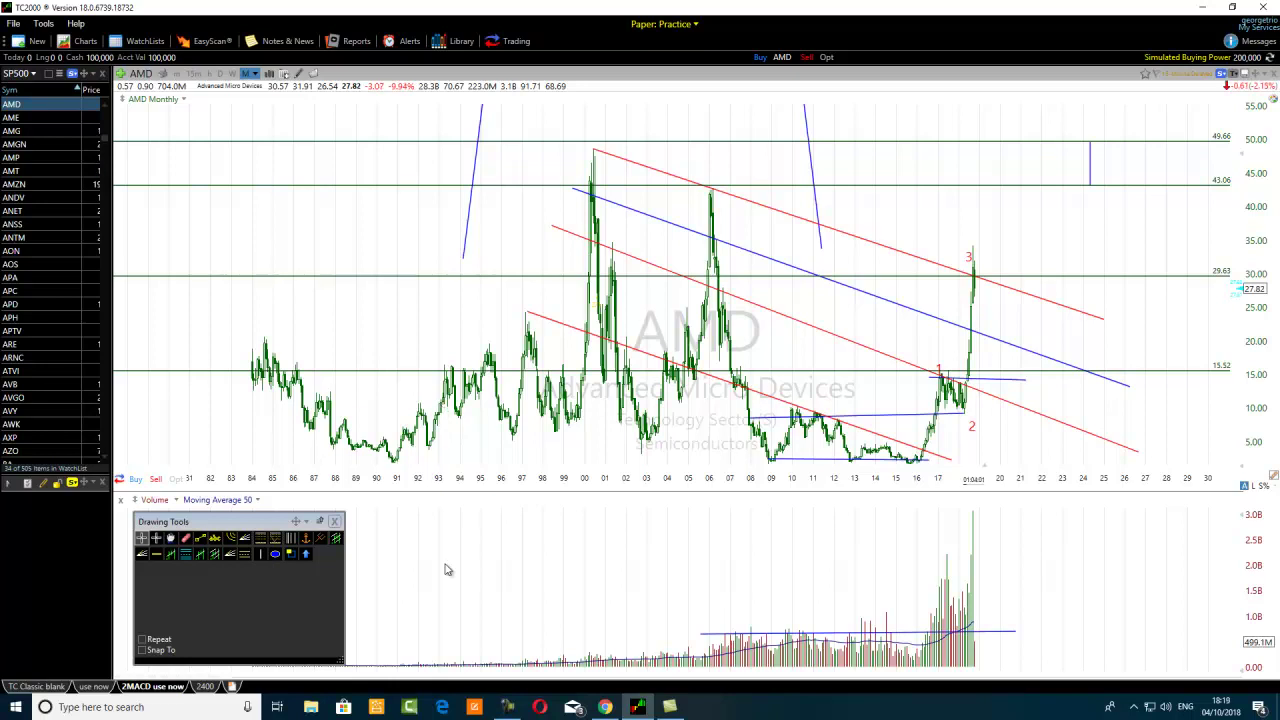
scroll(473, 546, "up", 2)
scroll(464, 545, "up", 1)
scroll(464, 545, "up", 2)
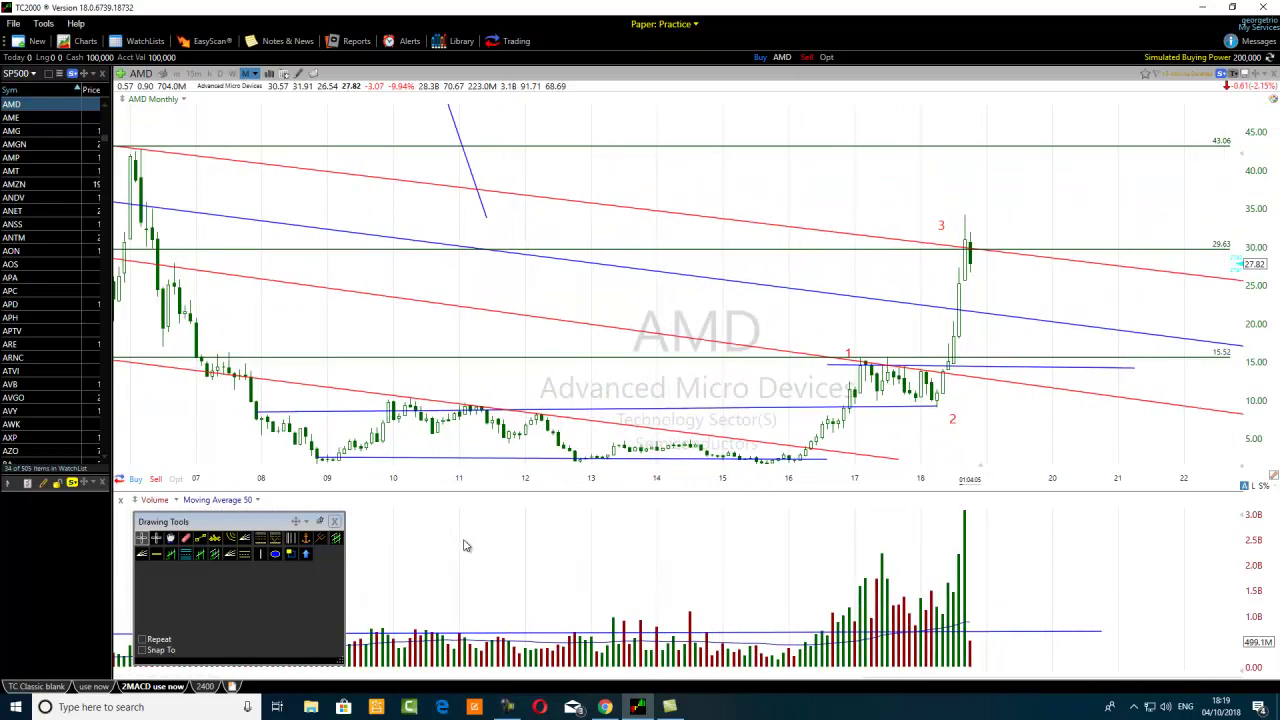
scroll(464, 545, "down", 2)
scroll(464, 546, "up", 2)
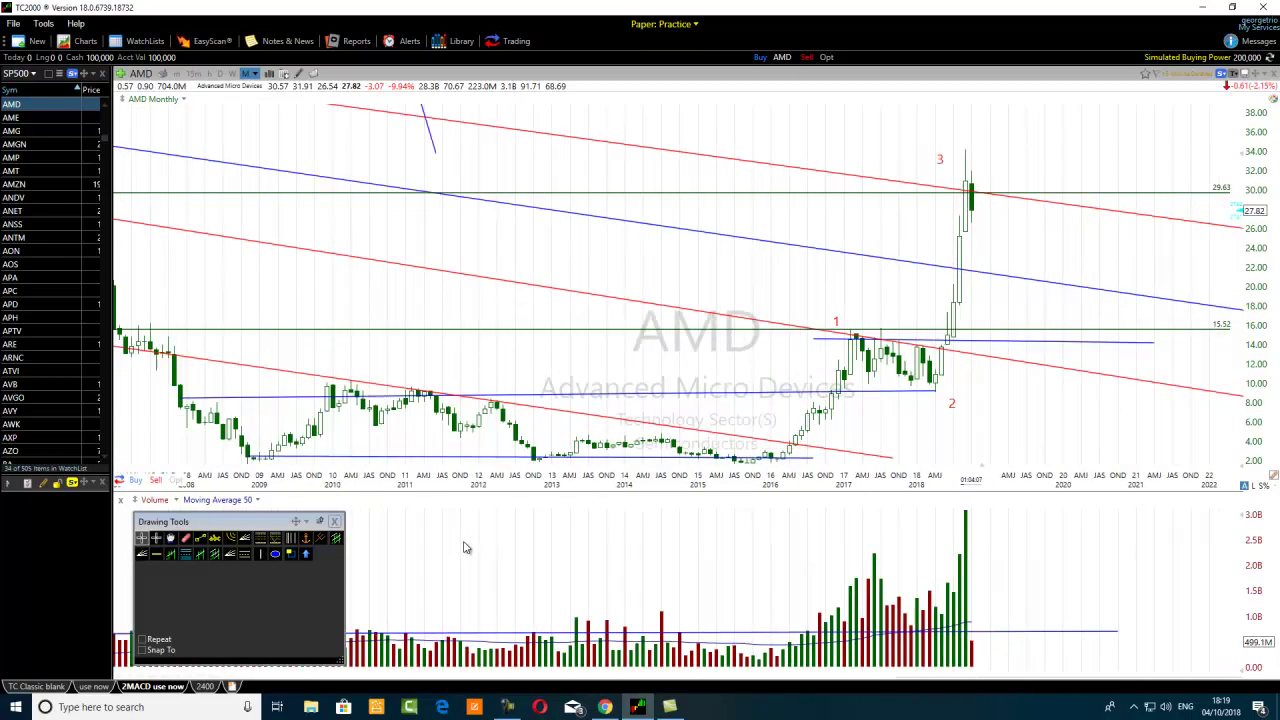
scroll(464, 545, "down", 3)
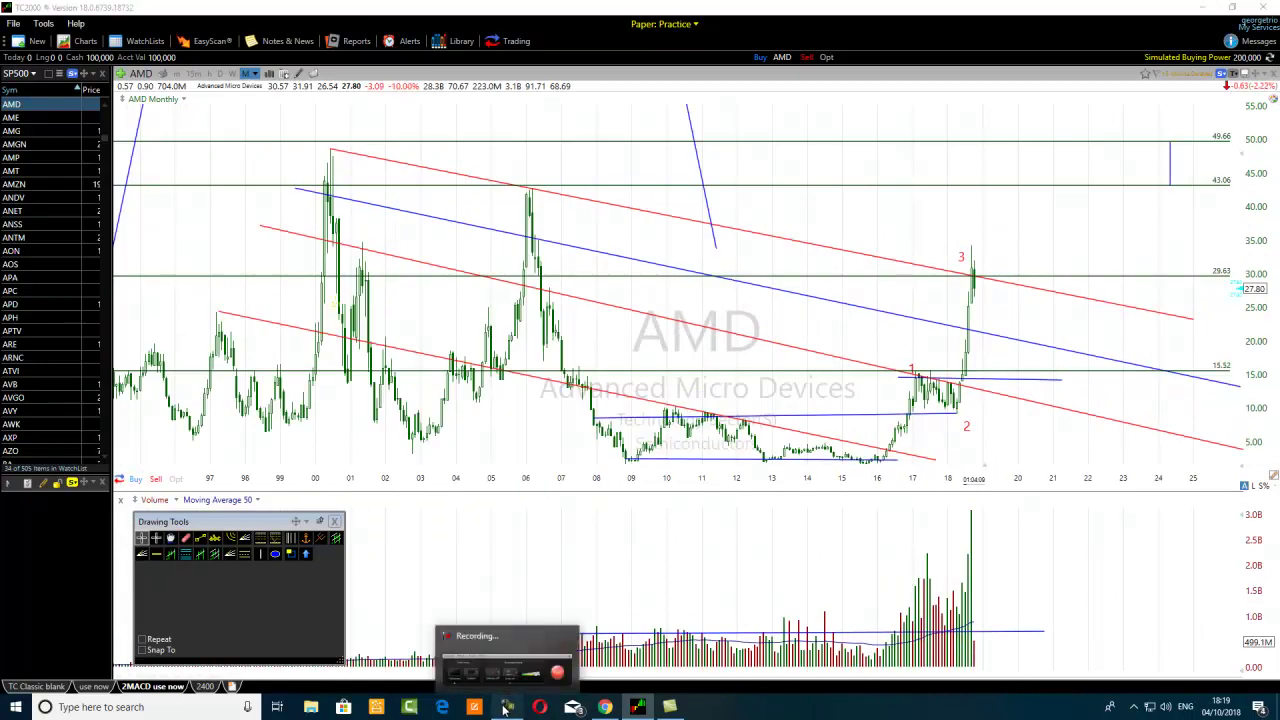